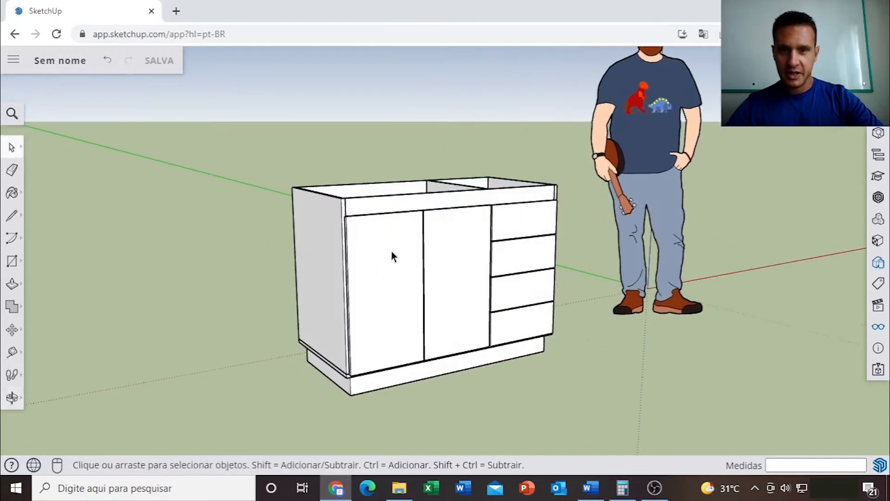
Place a vertical guide about 2974 mm from the blue axis and a horizontal guide about 2426 mm above the red axis
middle_drag(483, 291, 419, 218)
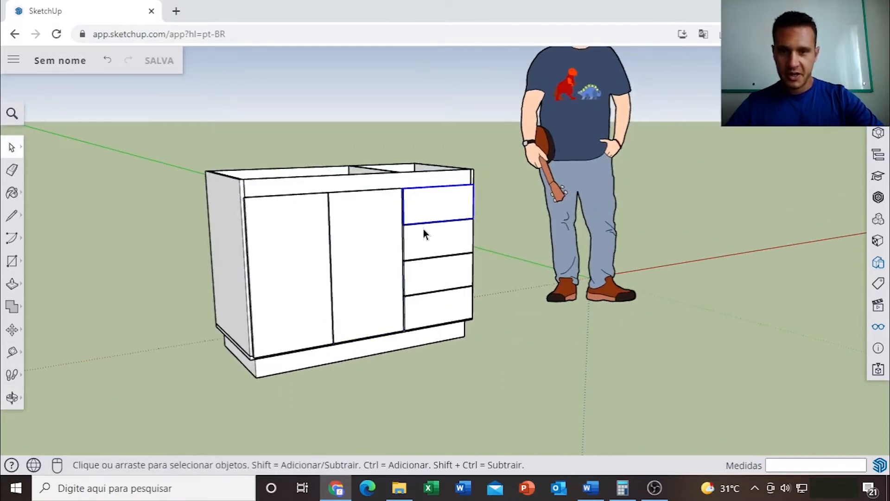
middle_drag(453, 278, 391, 286)
scroll(452, 203, down, 5)
shift+middle_drag(613, 220, 554, 207)
scroll(534, 264, up, 3)
middle_drag(591, 280, 451, 258)
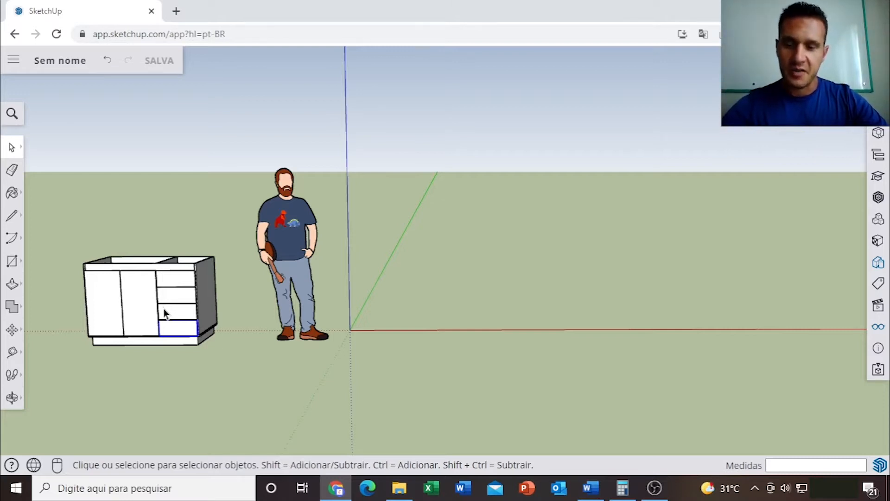
key(t)
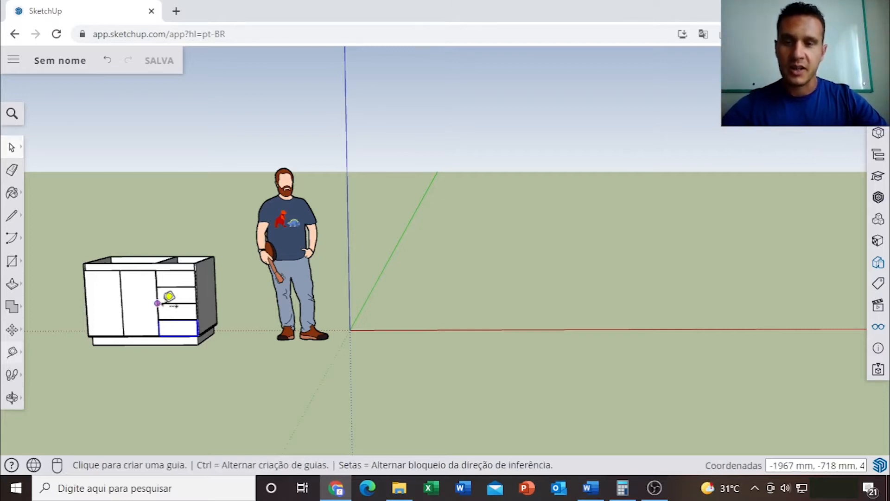
click(348, 197)
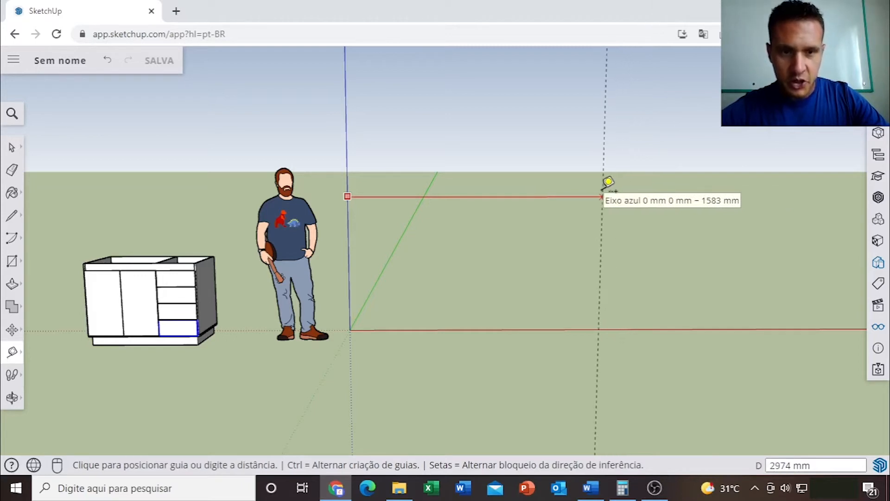
click(602, 196)
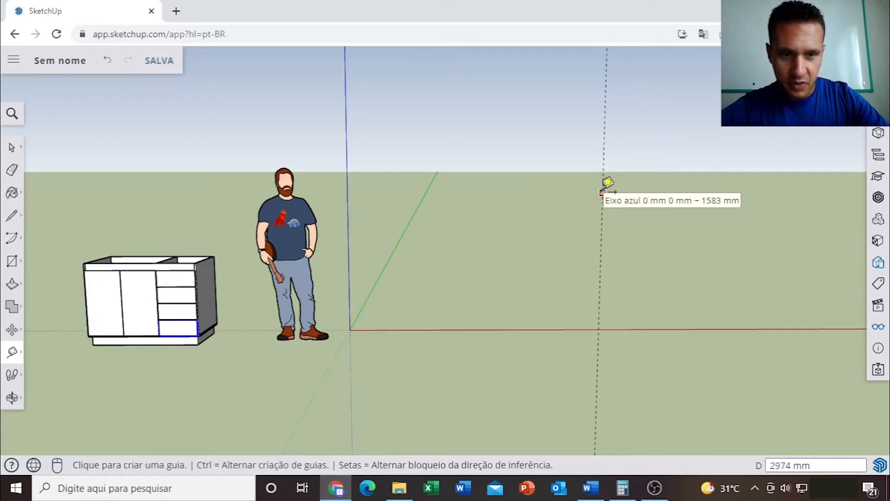
click(523, 330)
click(564, 123)
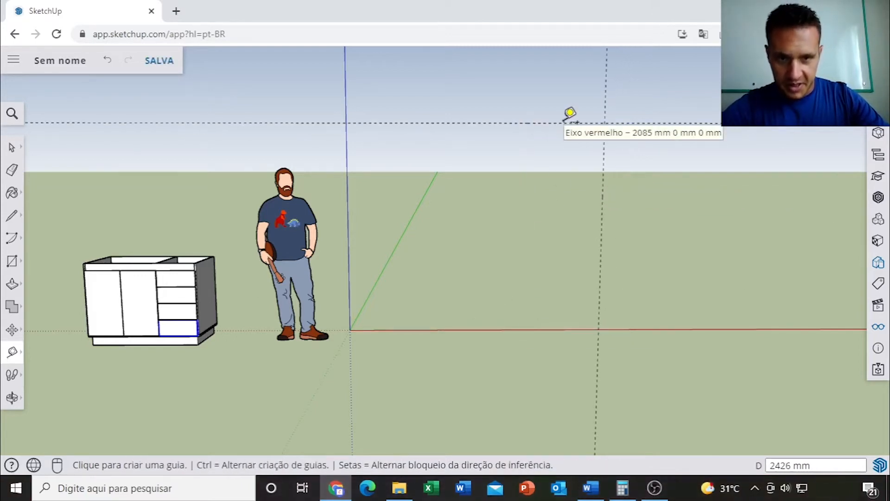
Add guides along the red axis and the blue axis, offset from the existing guides, to enclose the wall outline
click(531, 123)
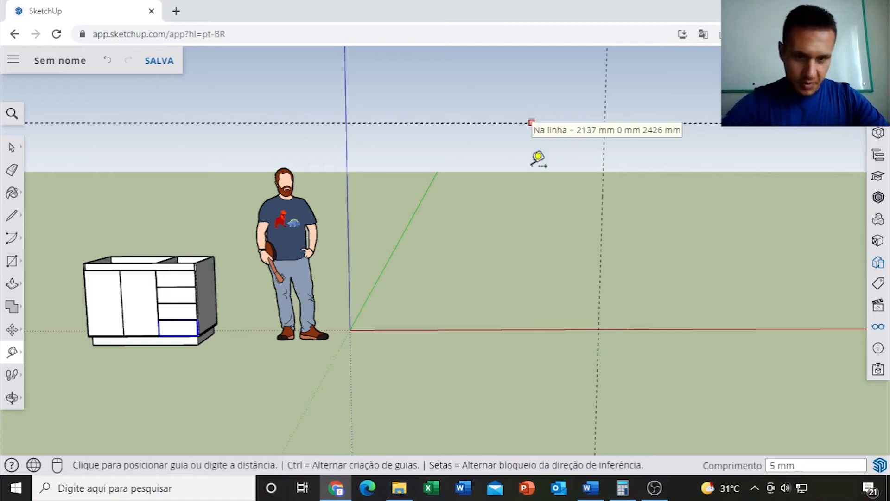
click(533, 330)
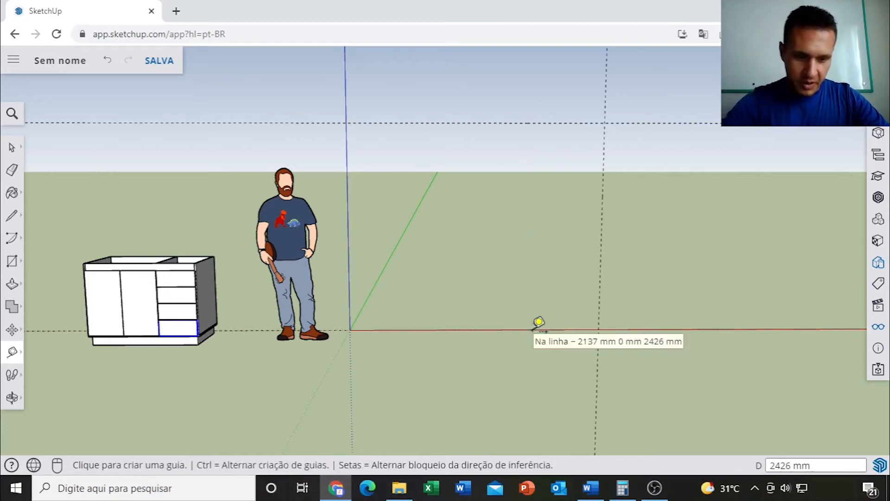
click(603, 158)
click(347, 154)
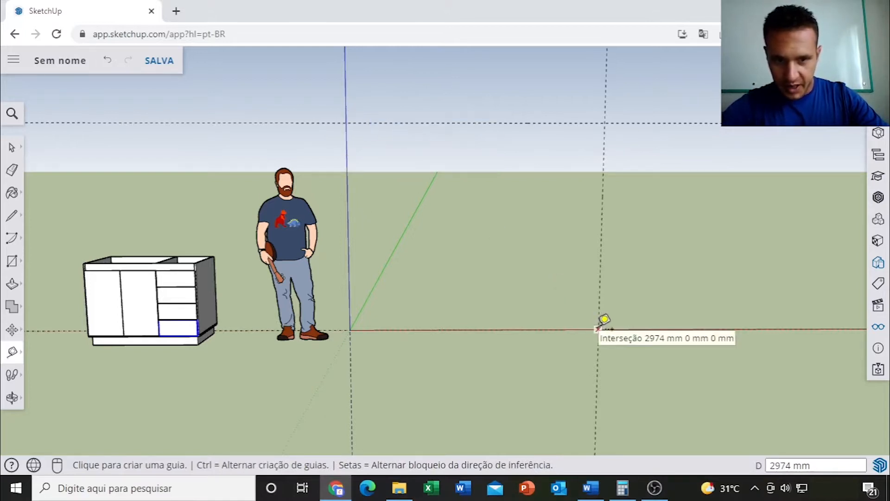
Draw an upright rectangle filling the area enclosed by the four guides as the wall face
click(12, 261)
click(44, 212)
click(346, 122)
click(599, 330)
Extrude the wall face to a thickness of 100 mm with Push/Pull
middle_drag(540, 250, 499, 274)
key(p)
scroll(500, 273, up, 2)
click(501, 269)
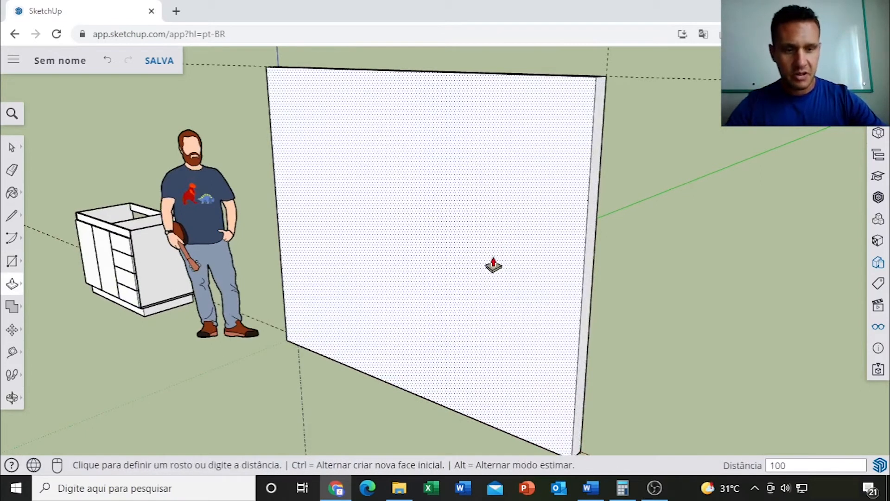
key(Return)
Select the entire wall solid and make it a group
scroll(531, 245, down, 3)
middle_drag(531, 246, 454, 274)
key(space)
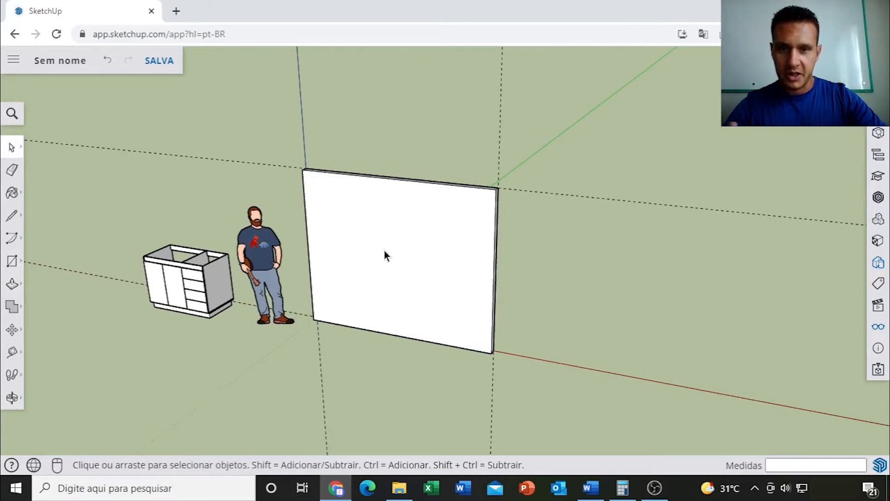
triple_click(381, 210)
right_click(381, 210)
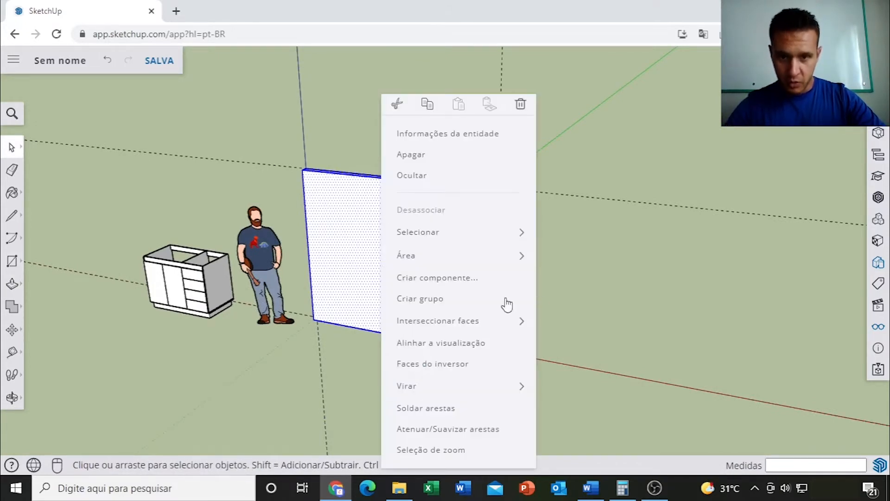
click(413, 302)
Delete all guides from the model
scroll(375, 301, down, 4)
middle_drag(375, 302, 501, 209)
scroll(438, 252, up, 2)
mouse_move(437, 257)
middle_down()
mouse_move(473, 250)
mouse_move(453, 252)
middle_up()
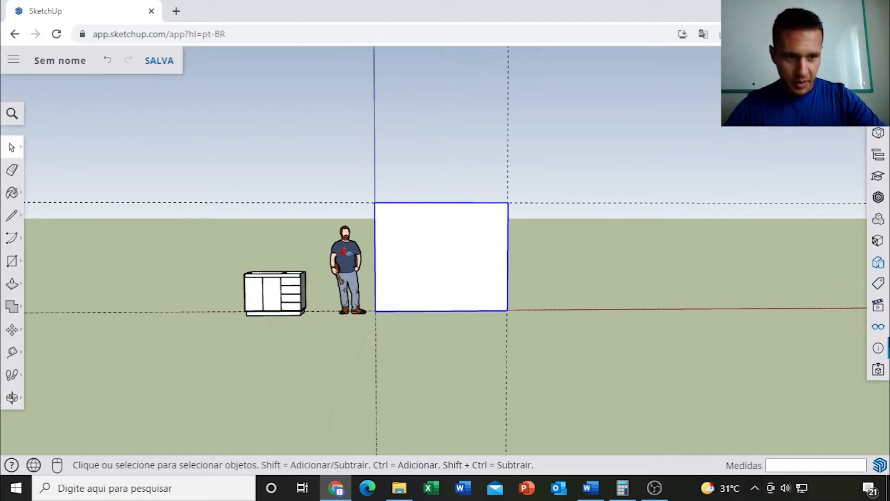
click(879, 330)
click(751, 360)
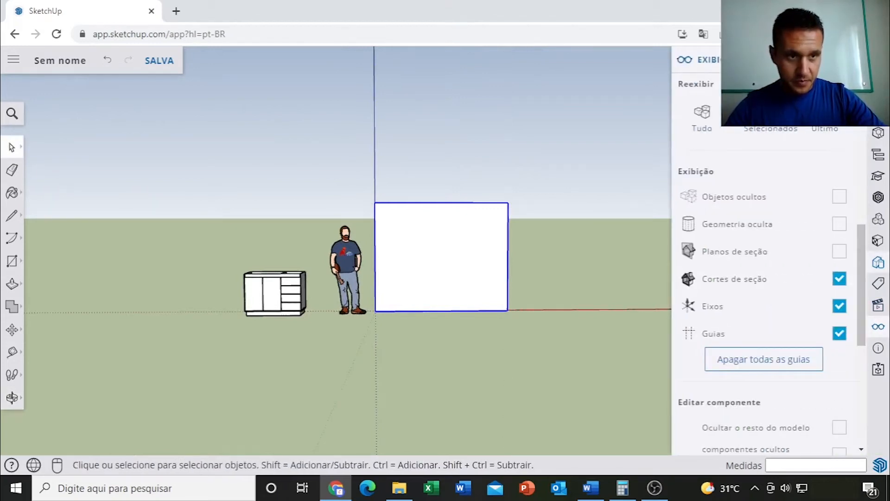
Place a vertical guide on the wall face, offset inward from the wall's edge at the origin
scroll(439, 247, up, 3)
middle_drag(435, 251, 433, 231)
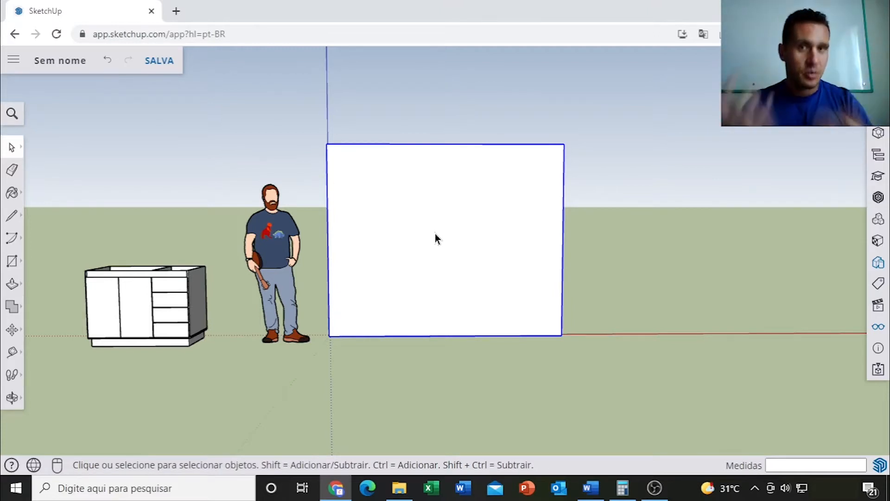
key(t)
scroll(371, 287, up, 5)
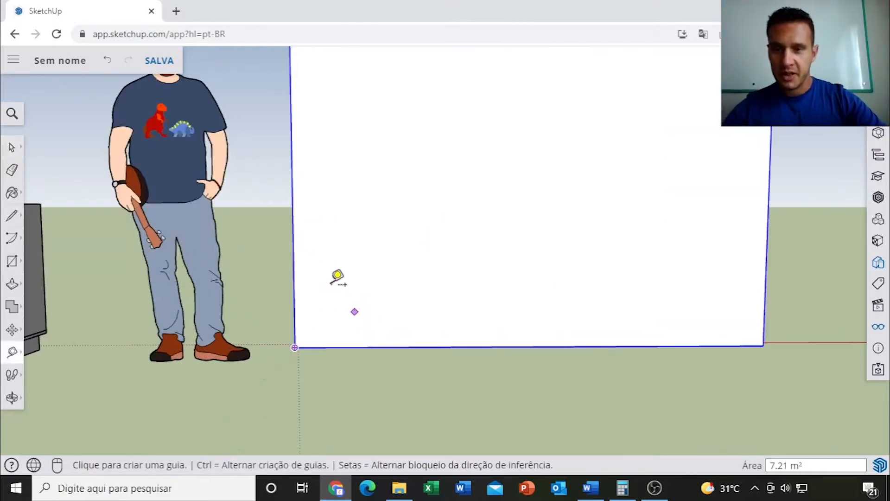
click(297, 226)
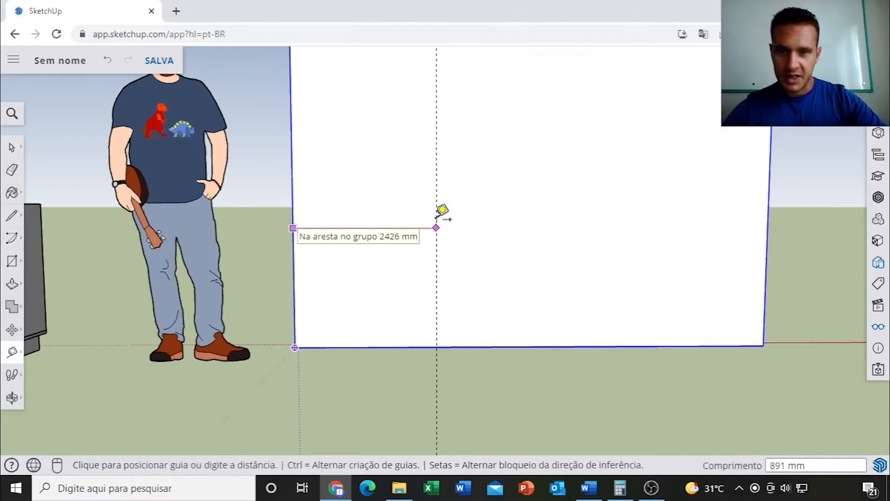
click(409, 216)
middle_drag(415, 208, 517, 276)
scroll(391, 293, up, 4)
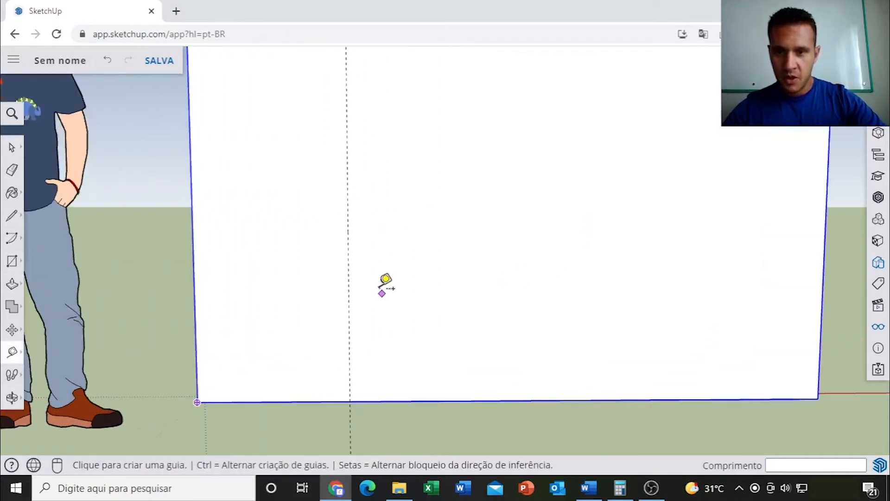
Measure the finished cabinet's overall width along its front upper edge
scroll(355, 250, down, 5)
scroll(443, 277, down, 4)
scroll(364, 282, up, 4)
scroll(252, 272, up, 8)
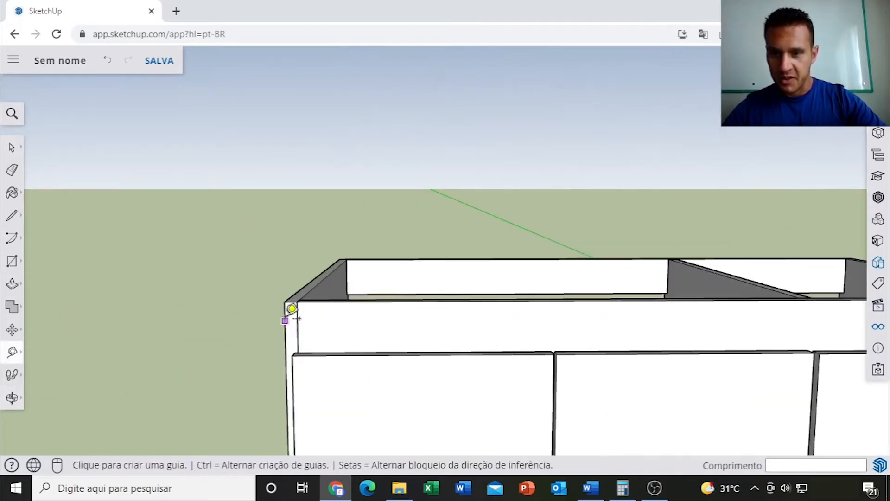
click(289, 307)
scroll(289, 307, down, 6)
scroll(527, 304, up, 7)
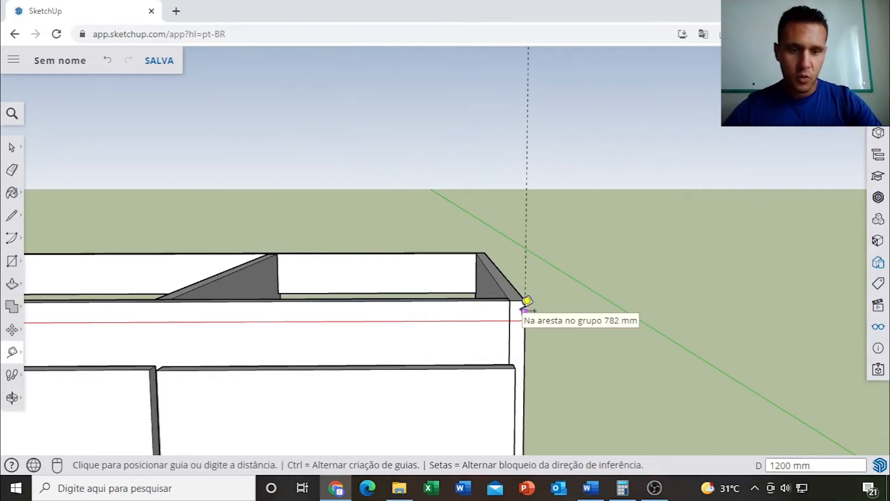
click(527, 301)
Measure the depth of the finished cabinet's side panel from back edge to front edge
scroll(526, 302, down, 5)
middle_drag(314, 319, 335, 268)
click(257, 235)
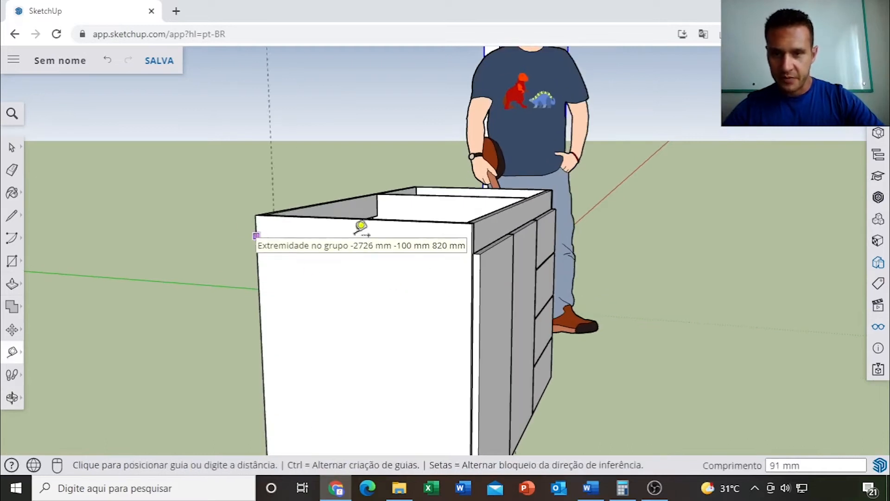
scroll(477, 224, up, 4)
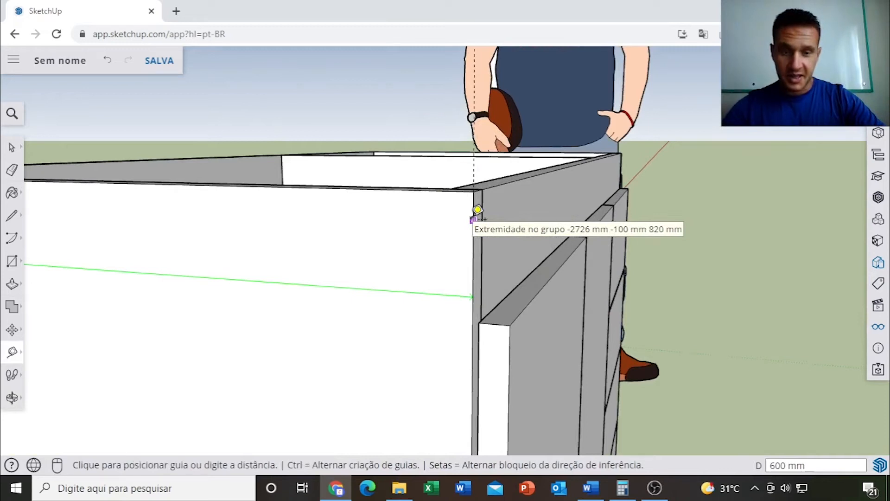
click(473, 219)
Place a second vertical guide on the wall 1200 mm from the first vertical guide
scroll(473, 220, down, 8)
middle_drag(610, 193, 476, 269)
scroll(449, 277, down, 4)
scroll(455, 283, up, 3)
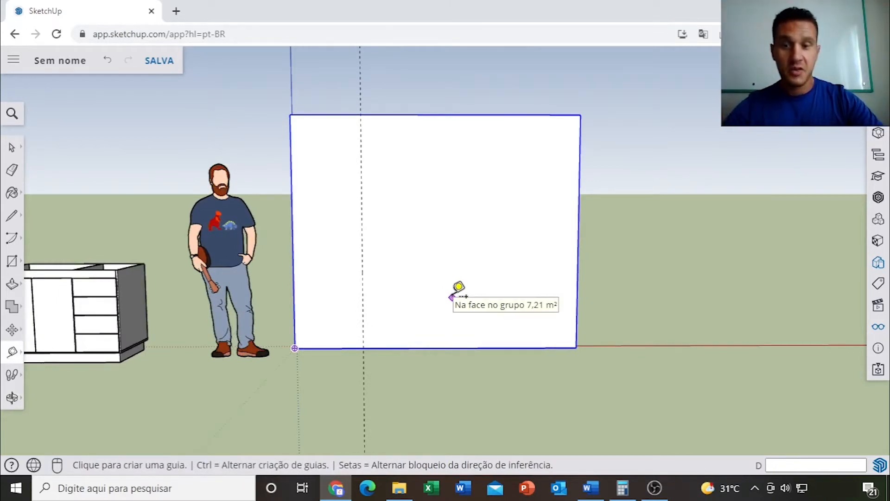
scroll(455, 296, up, 2)
click(333, 259)
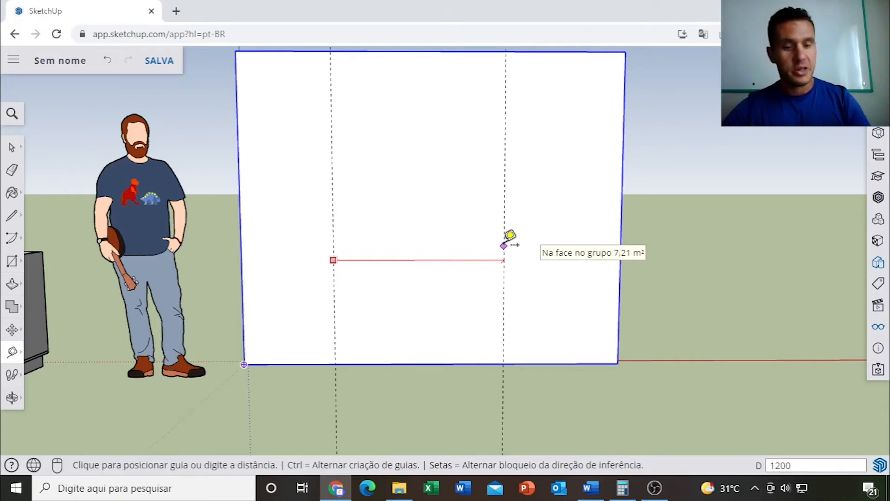
key(Return)
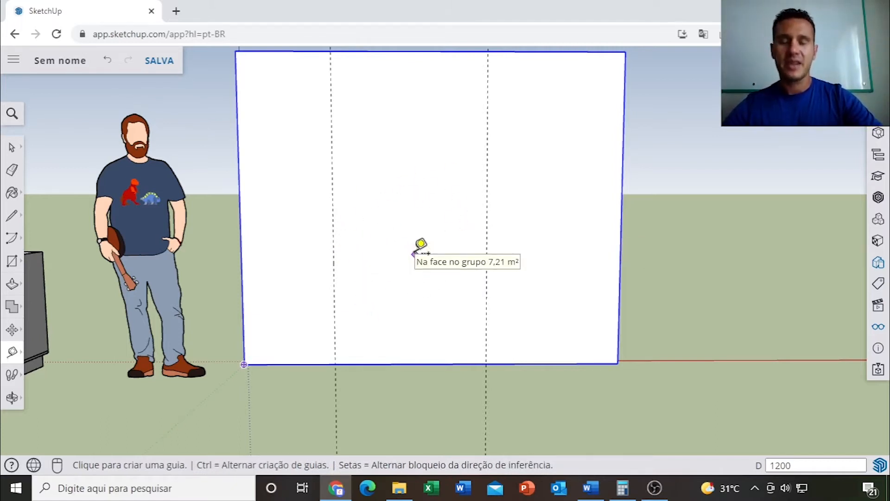
Place a horizontal guide 100 mm above the wall's bottom edge
scroll(392, 314, up, 3)
shift+middle_drag(387, 338, 464, 308)
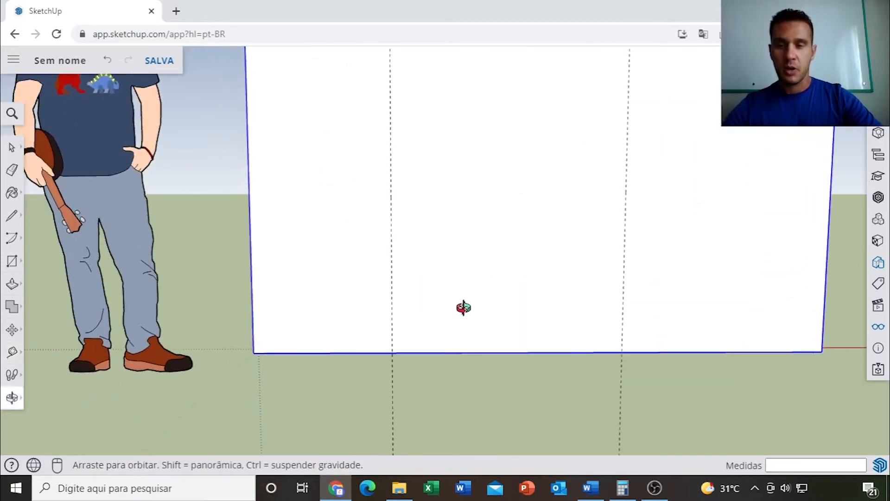
scroll(468, 320, up, 3)
click(425, 365)
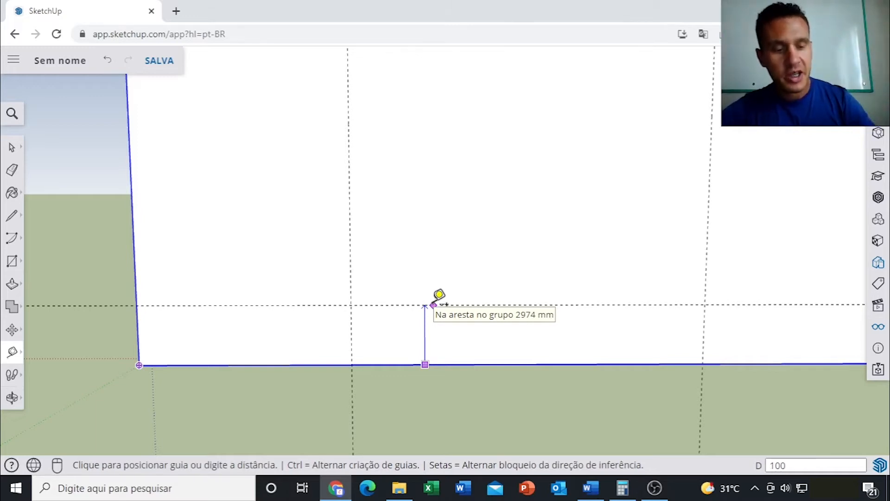
key(Return)
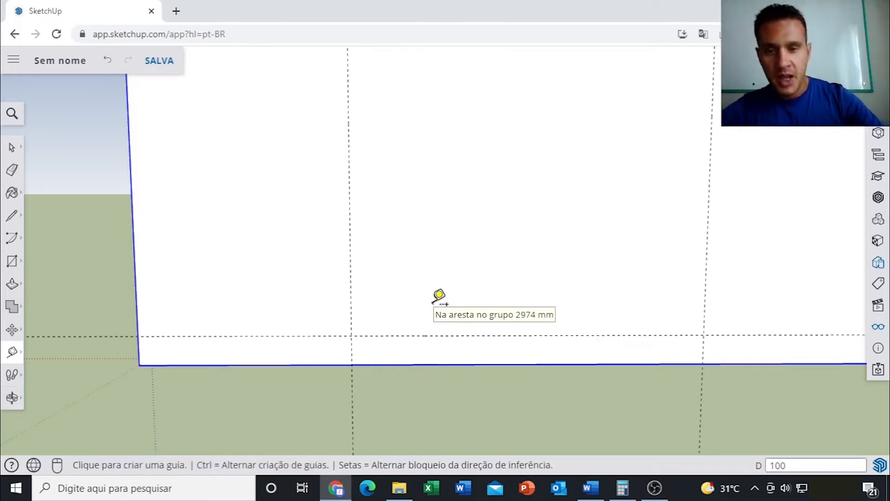
Place another horizontal guide 800 mm above the lower horizontal guide
click(463, 334)
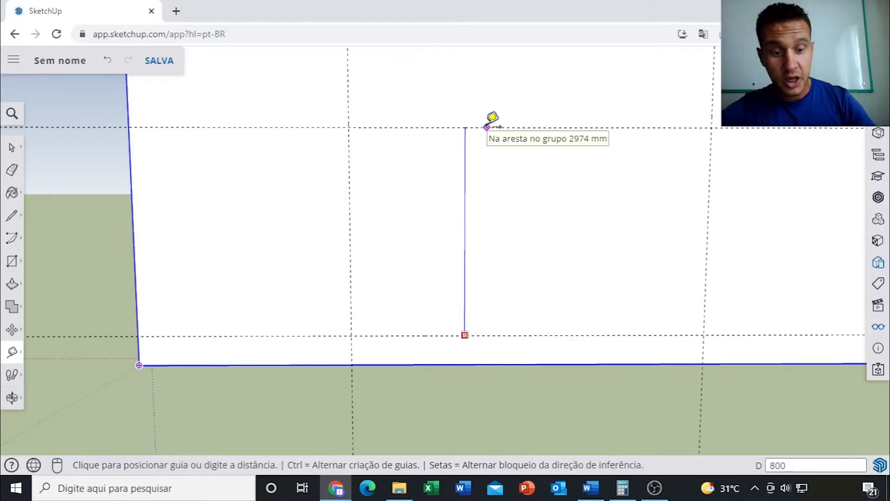
key(Return)
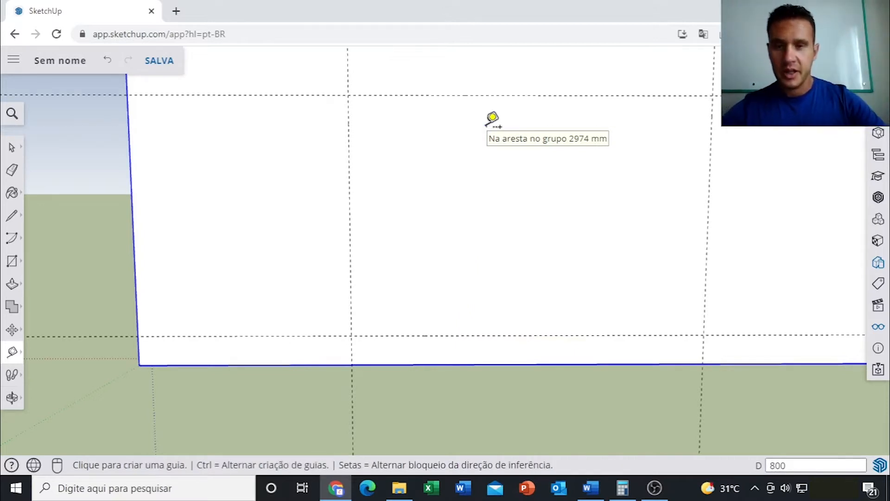
scroll(475, 120, down, 4)
shift+middle_drag(560, 146, 570, 252)
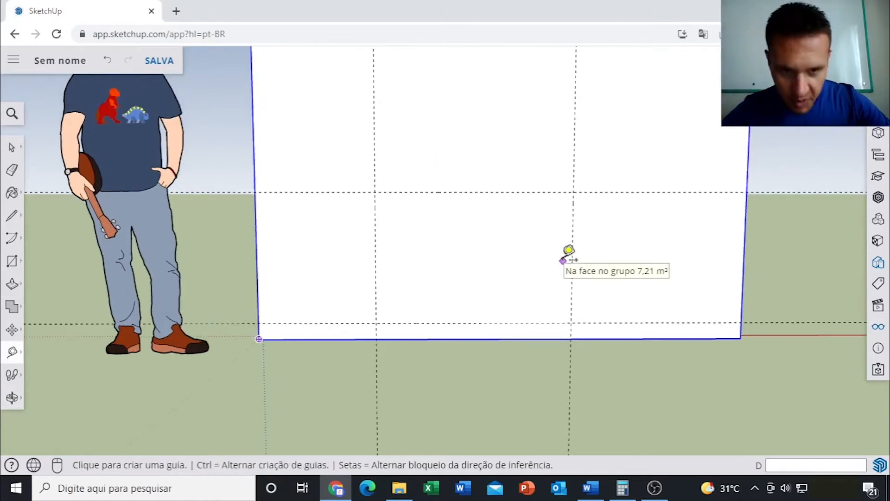
Examine the finished cabinet's construction and base, and compare it with the guide layout on the wall
scroll(567, 252, down, 5)
middle_drag(468, 266, 607, 241)
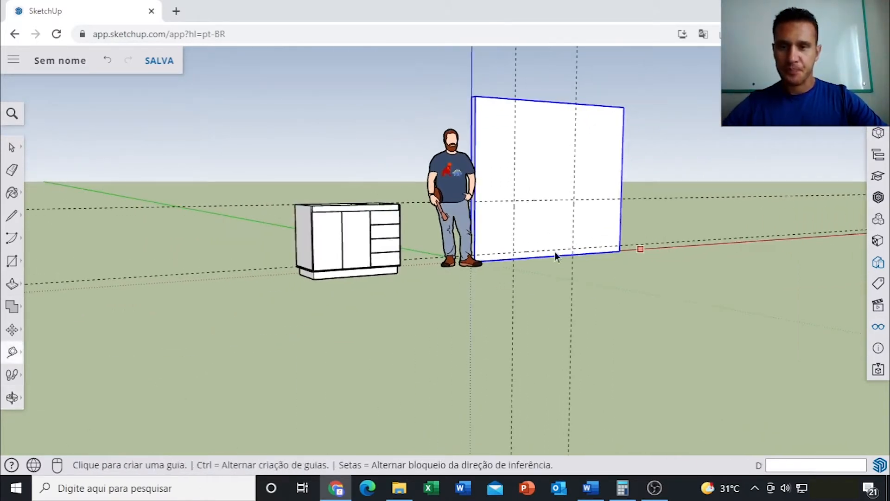
key(space)
scroll(318, 276, up, 8)
middle_drag(232, 257, 254, 300)
scroll(664, 233, down, 6)
shift+middle_drag(731, 211, 241, 224)
scroll(348, 250, up, 4)
scroll(349, 250, up, 4)
scroll(428, 257, up, 5)
scroll(459, 243, down, 7)
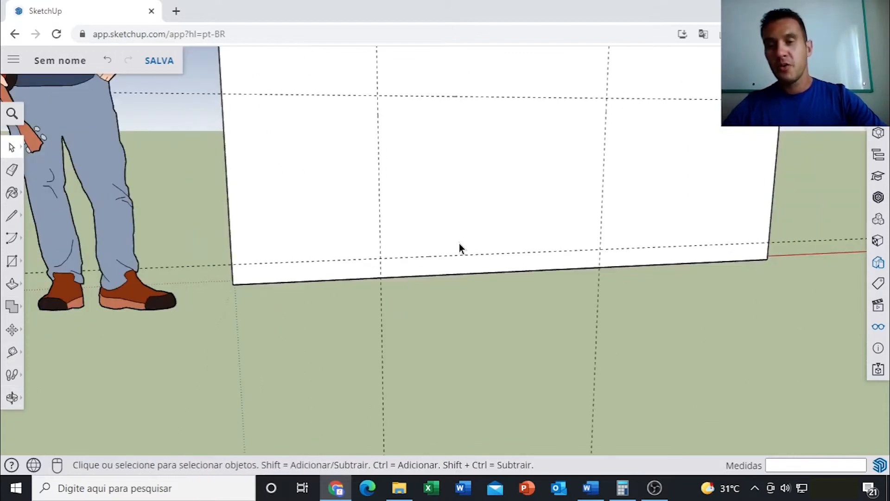
scroll(459, 243, down, 5)
mouse_move(548, 243)
middle_down()
mouse_move(540, 224)
mouse_move(547, 229)
middle_up()
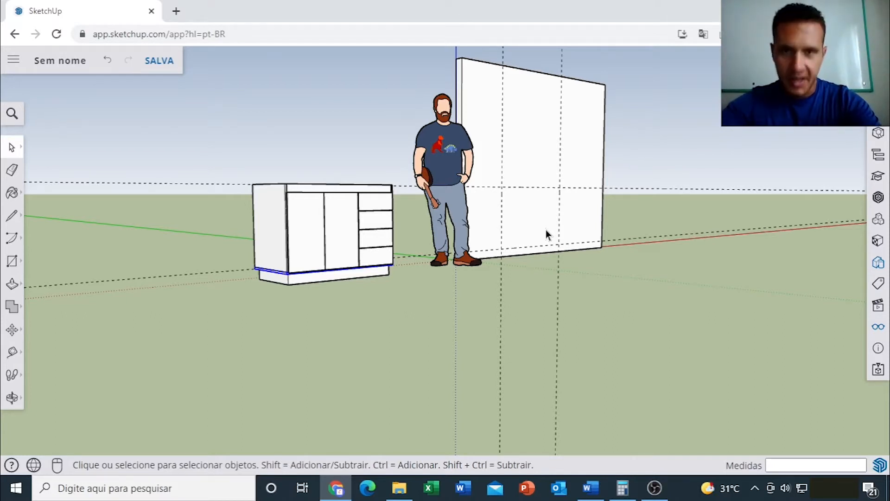
scroll(507, 252, up, 5)
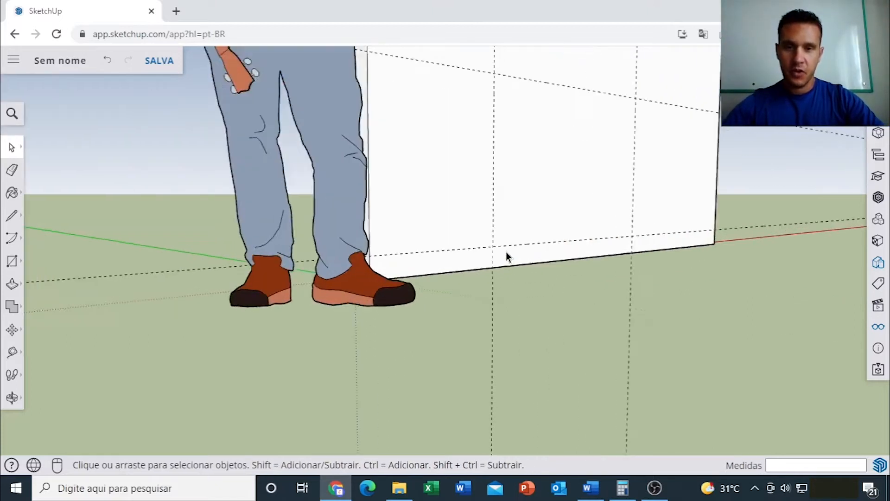
Place a horizontal guide 18 mm above the lower horizontal guide on the wall
scroll(508, 254, up, 2)
middle_drag(551, 252, 501, 278)
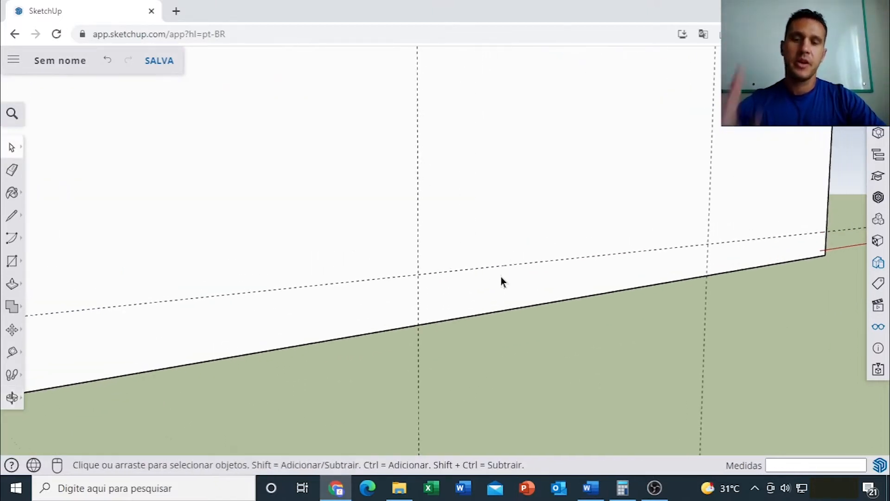
key(t)
scroll(497, 269, up, 2)
click(489, 261)
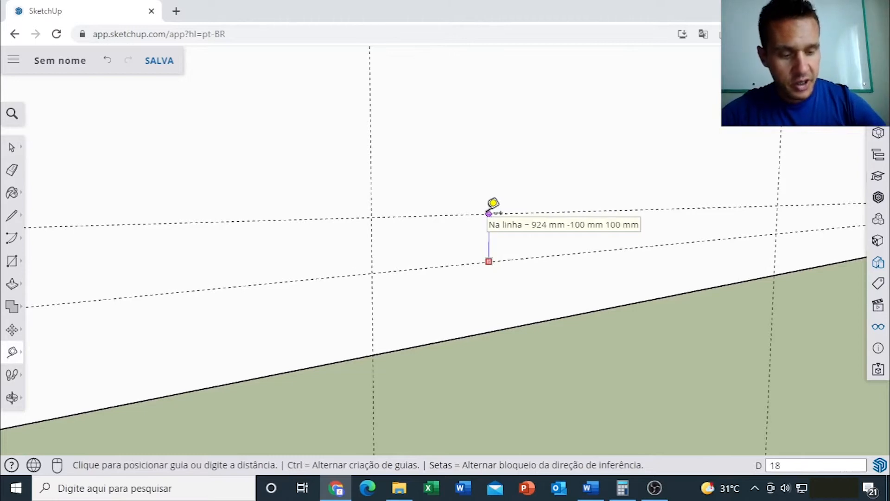
key(Return)
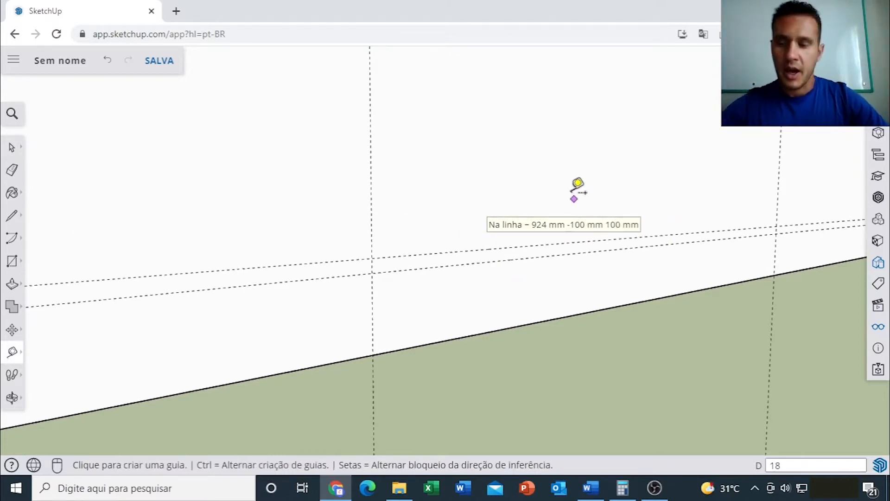
Draw a 1200 mm by 18 mm rectangle on the wall between the vertical guides and the two closely spaced horizontal guides
scroll(612, 187, down, 4)
middle_drag(698, 192, 516, 288)
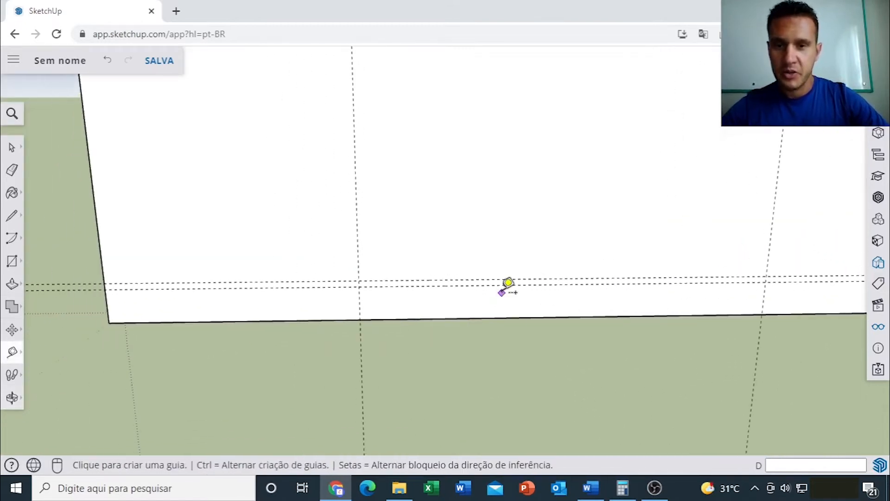
click(12, 260)
click(44, 210)
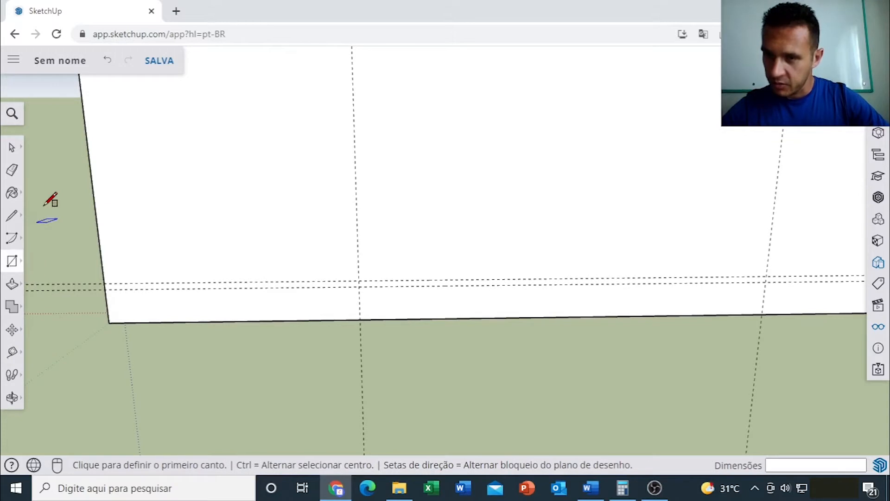
scroll(362, 306, up, 3)
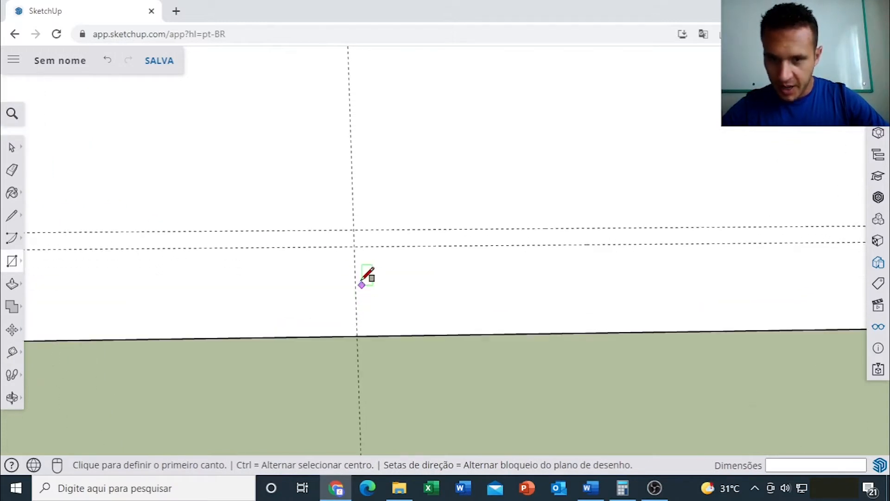
click(354, 246)
scroll(360, 244, down, 5)
middle_drag(360, 244, 500, 226)
scroll(504, 182, down, 5)
middle_drag(504, 183, 415, 239)
scroll(587, 168, down, 4)
shift+middle_drag(578, 192, 349, 300)
scroll(476, 305, up, 6)
shift+middle_drag(533, 343, 588, 260)
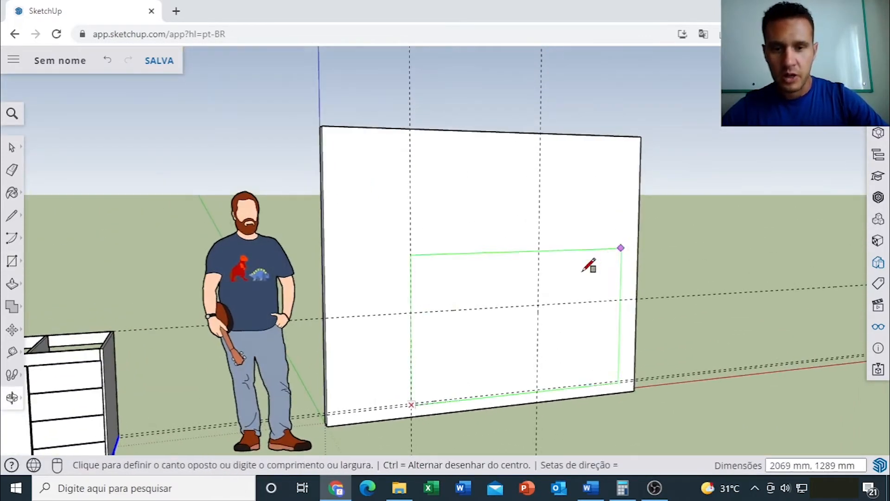
scroll(537, 312, down, 4)
scroll(537, 312, down, 3)
scroll(536, 330, up, 10)
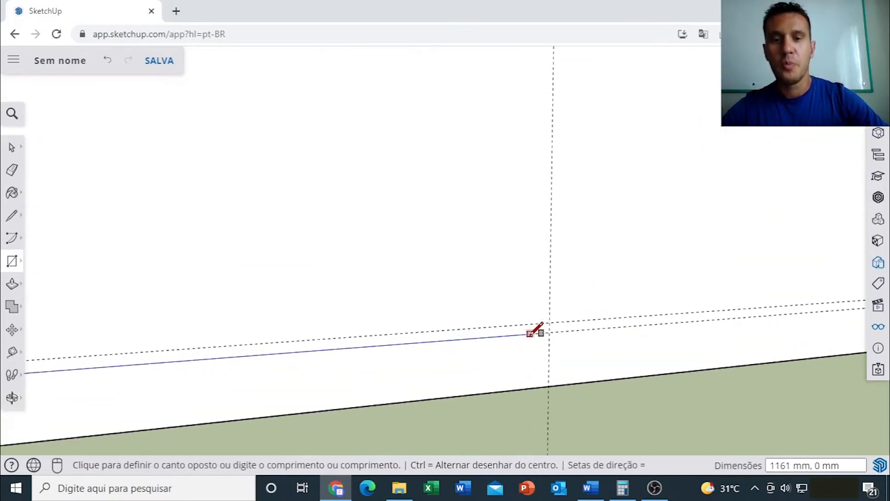
middle_drag(574, 284, 452, 240)
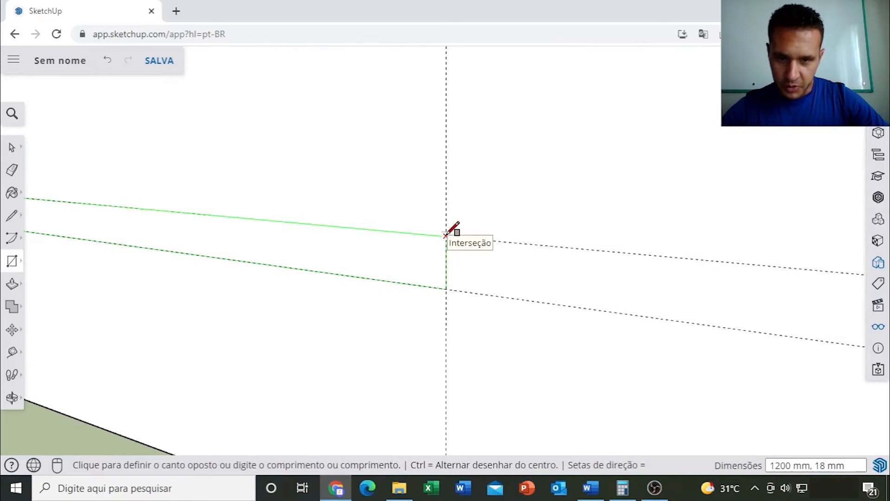
click(446, 235)
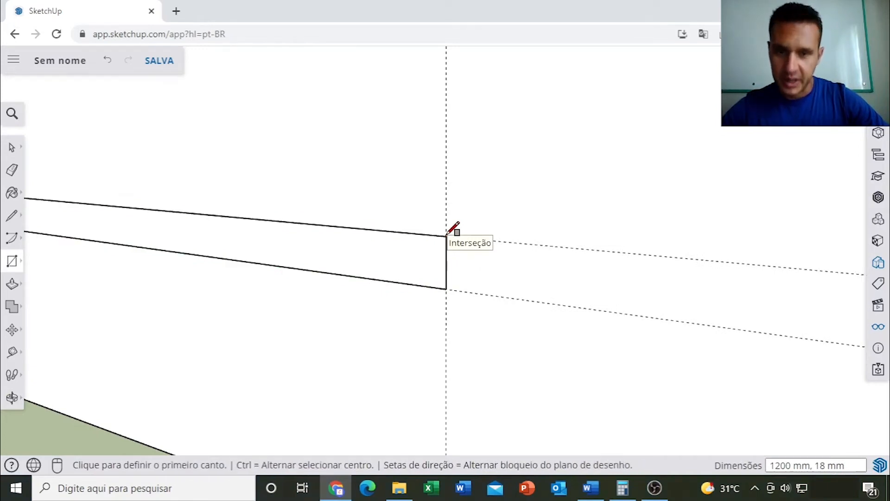
Hide the wall group so that only the thin rectangle and the guides remain
scroll(453, 229, down, 10)
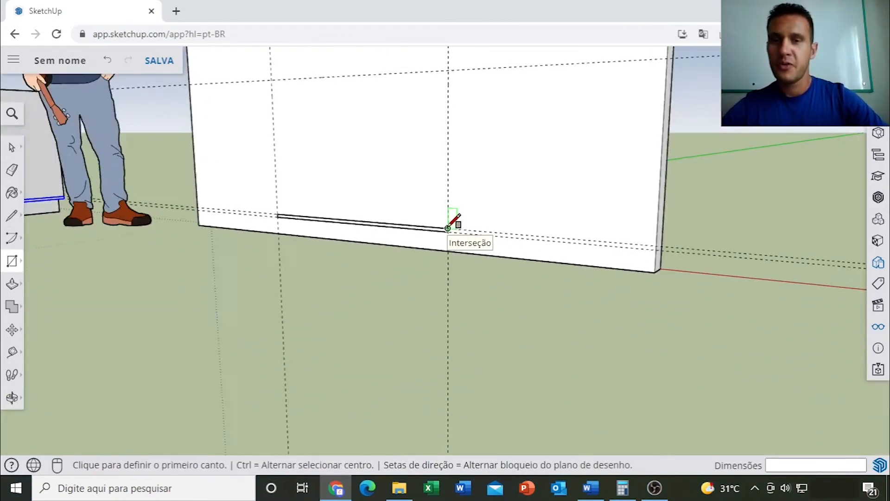
middle_drag(454, 229, 524, 313)
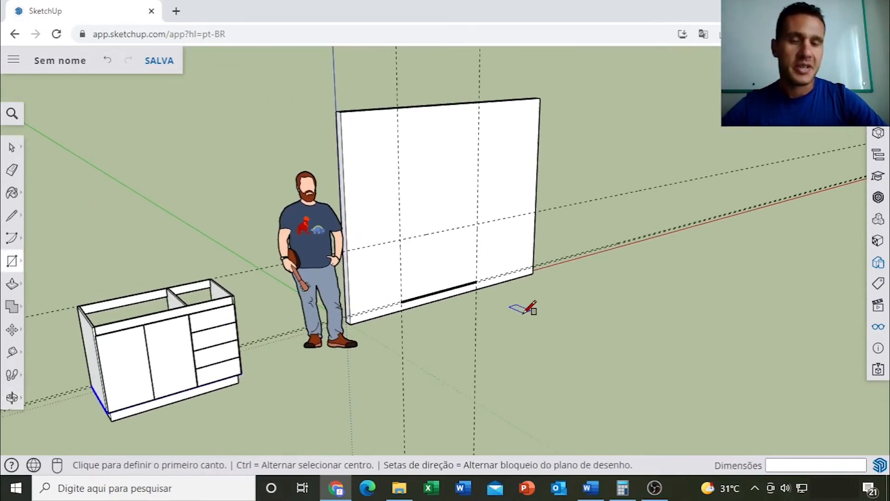
key(space)
right_click(509, 123)
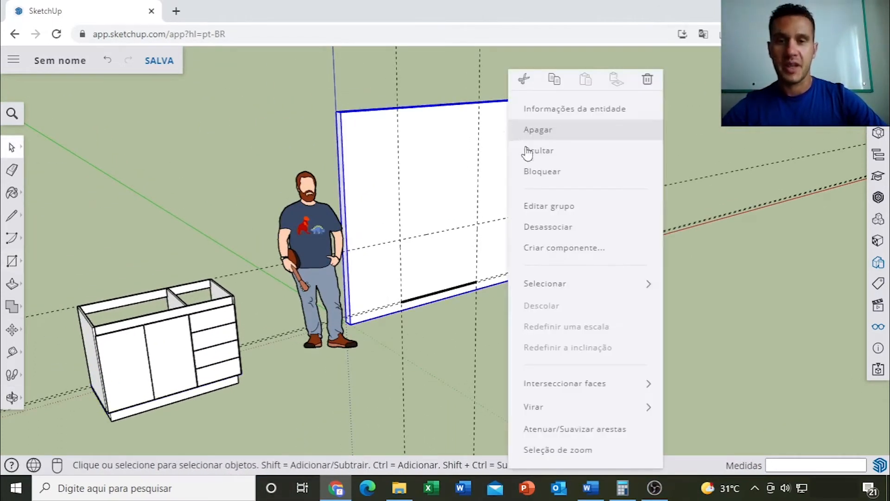
click(541, 154)
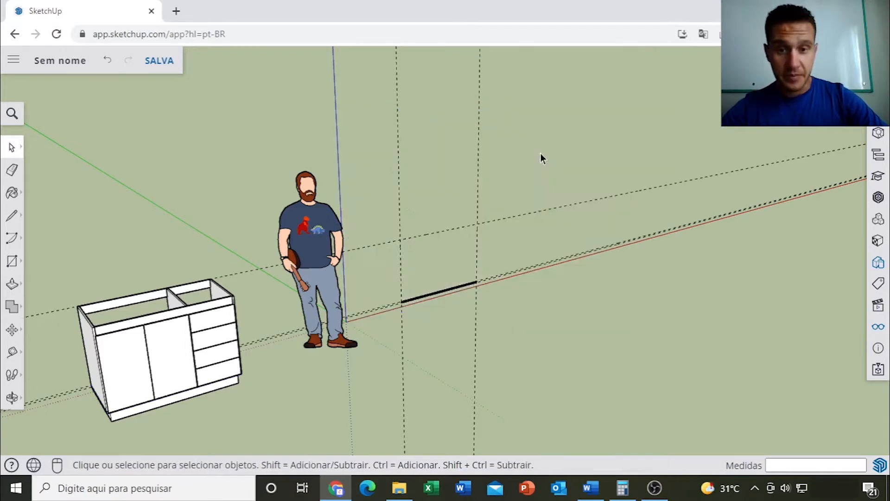
scroll(408, 297, up, 6)
middle_drag(410, 286, 432, 254)
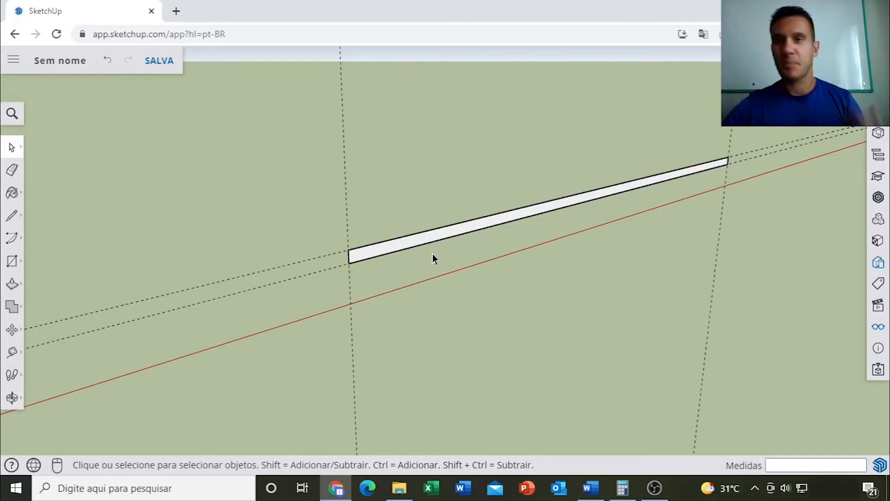
Unhide all hidden objects to bring the wall back
click(878, 328)
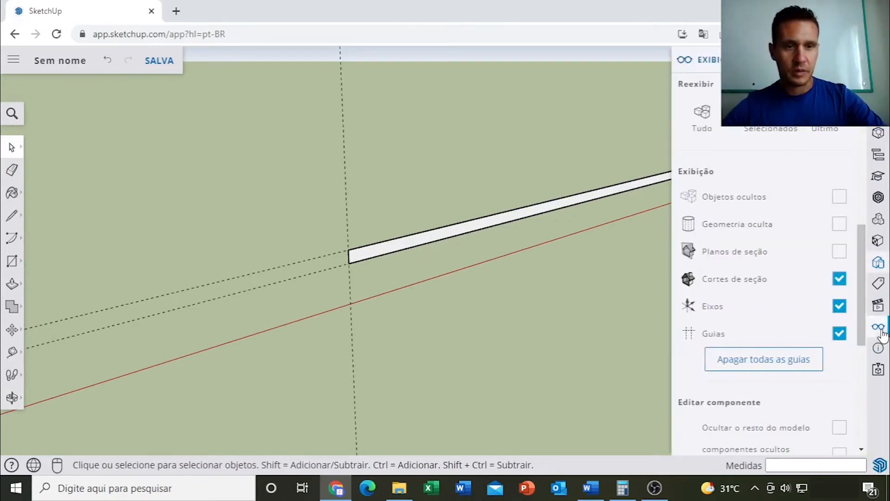
click(706, 113)
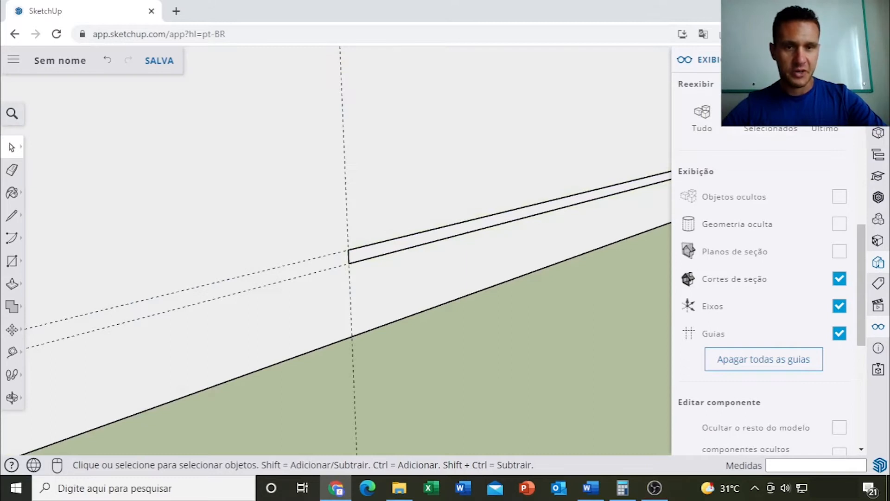
click(852, 60)
Push/Pull the thin rectangle 600 mm out from the wall to form the cabinet's base board
scroll(566, 139, down, 8)
middle_drag(624, 127, 461, 243)
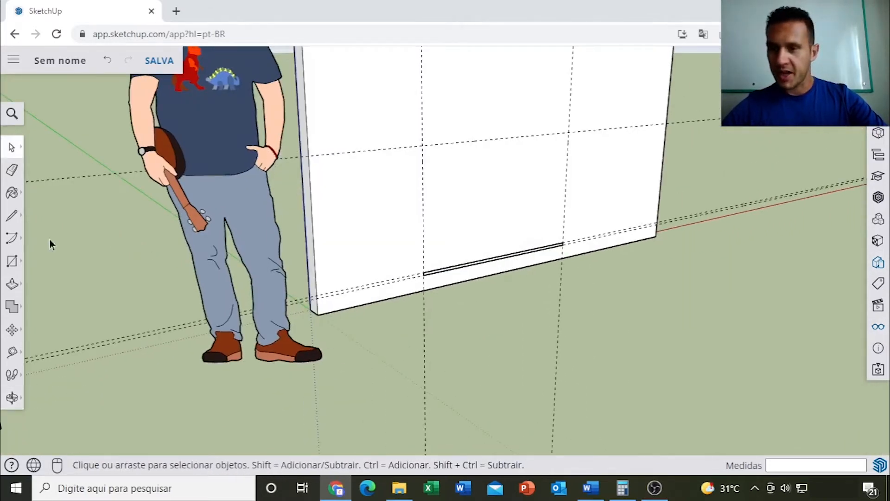
click(12, 284)
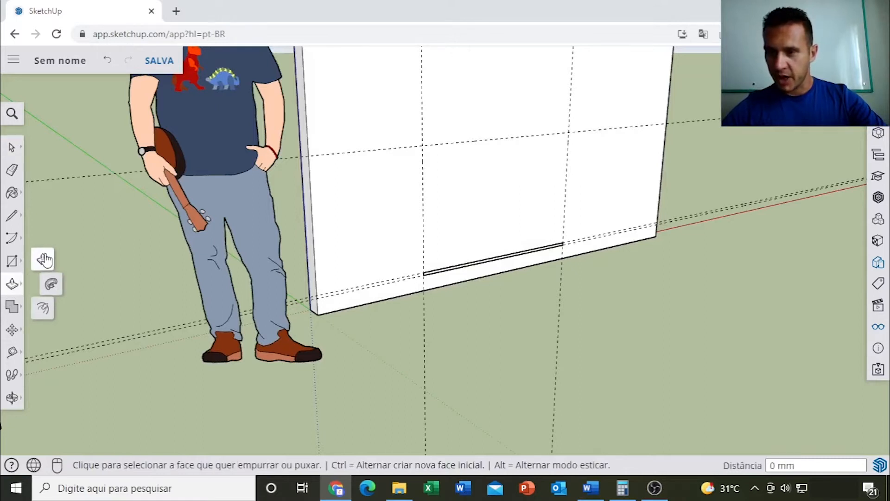
scroll(574, 246, up, 10)
mouse_move(556, 257)
middle_down()
mouse_move(433, 280)
mouse_move(469, 266)
middle_up()
scroll(469, 266, up, 6)
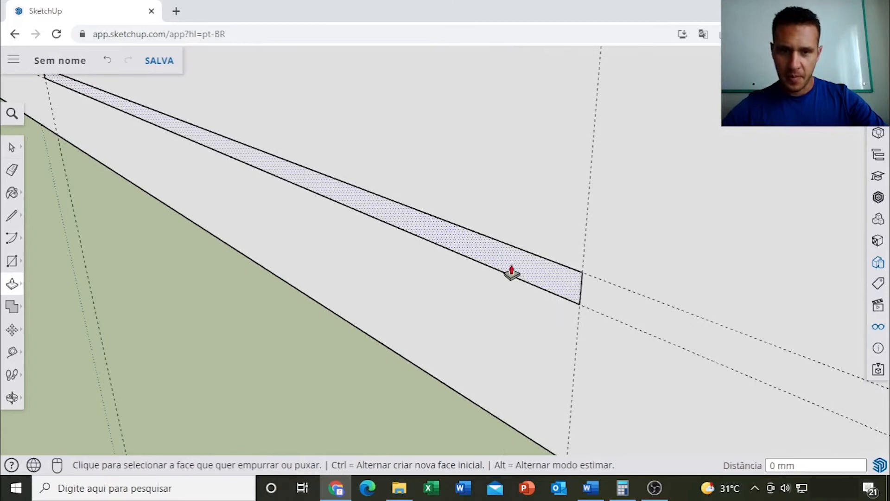
click(513, 269)
scroll(514, 267, down, 8)
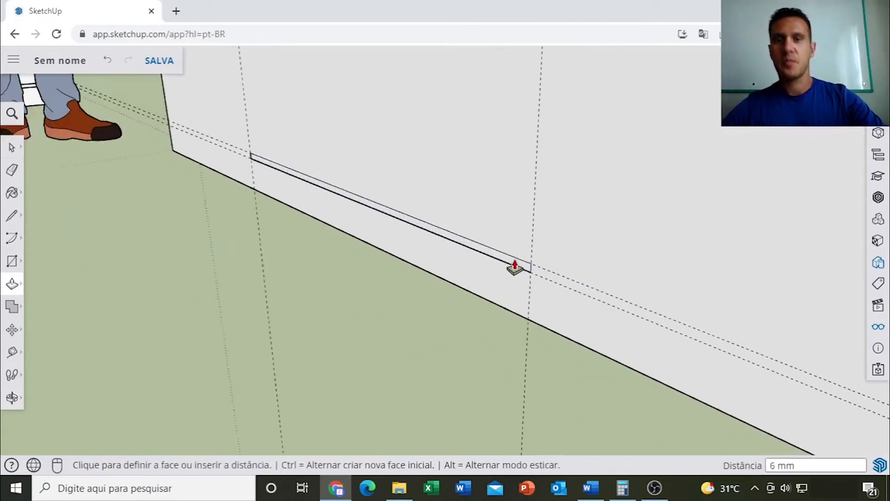
mouse_move(479, 265)
middle_down()
mouse_move(463, 324)
mouse_move(460, 260)
mouse_move(466, 269)
middle_up()
scroll(453, 308, up, 2)
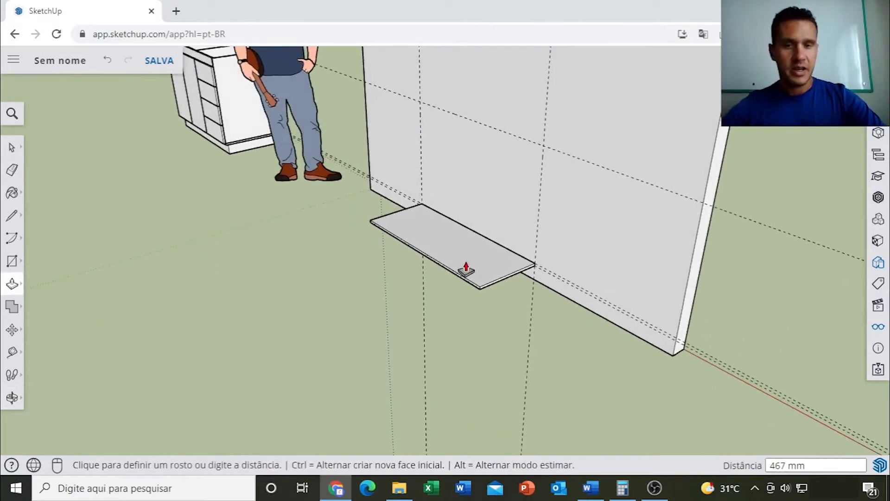
scroll(466, 269, up, 1)
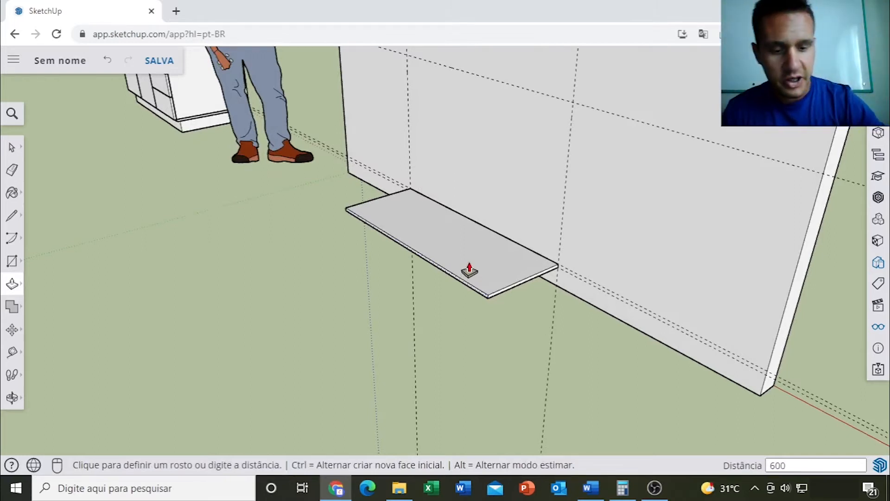
key(Return)
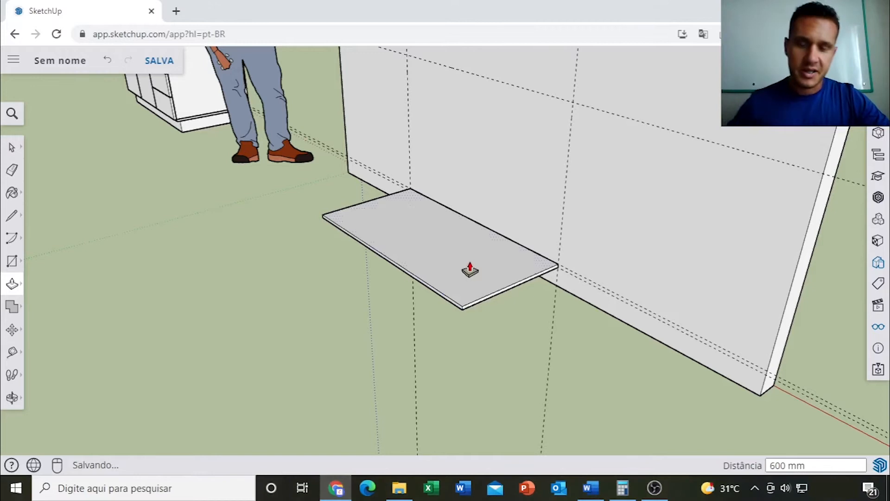
Select the whole base board with all its faces and edges and make it a group
scroll(469, 262, down, 3)
middle_drag(469, 255, 491, 283)
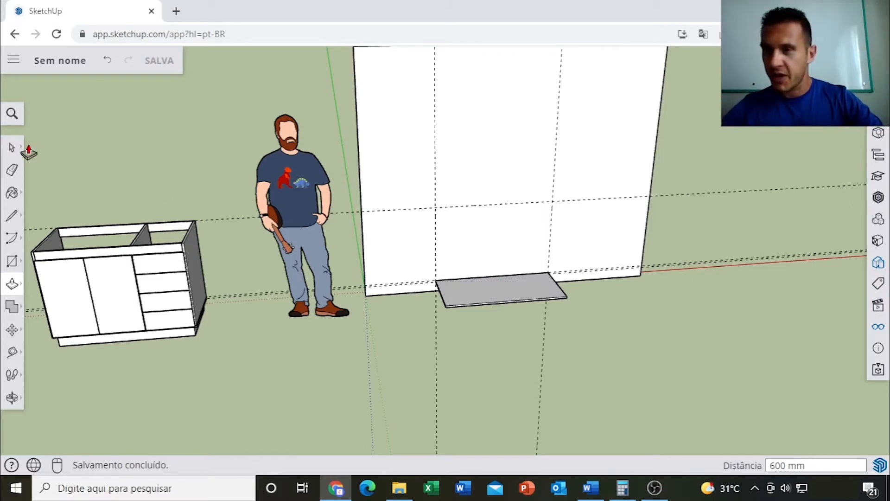
click(12, 147)
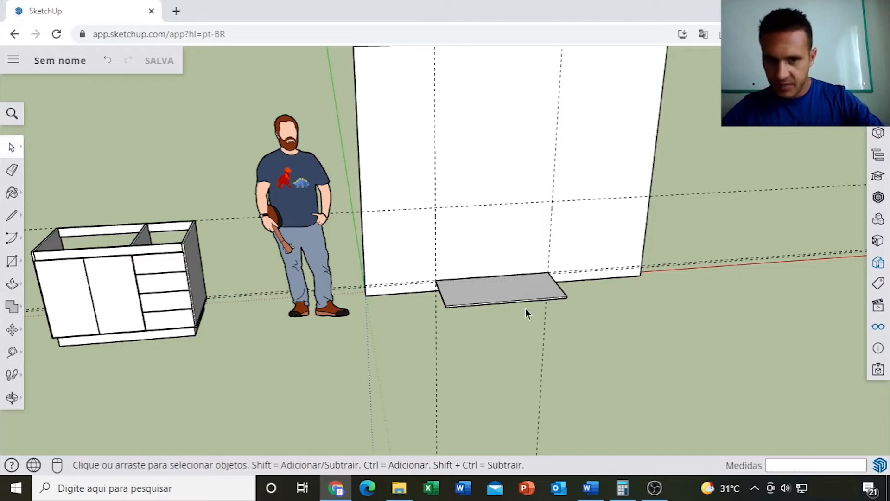
click(477, 285)
scroll(473, 297, up, 3)
mouse_move(472, 298)
middle_down()
mouse_move(551, 254)
mouse_move(499, 294)
mouse_move(510, 288)
mouse_move(478, 273)
middle_up()
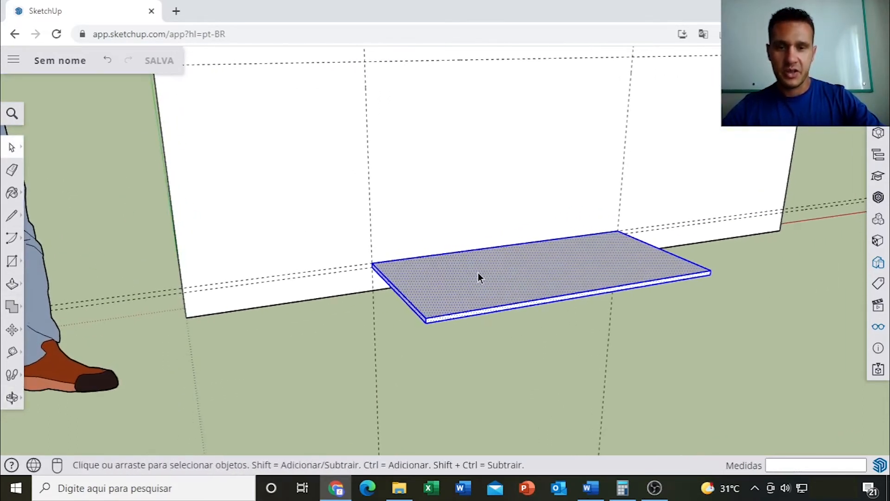
right_click(468, 272)
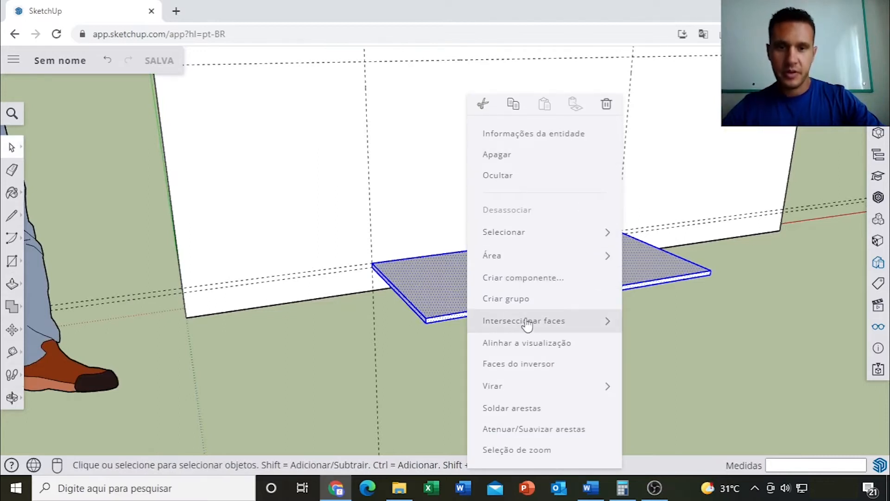
click(506, 299)
Examine the left side panel of the finished cabinet and compare it with the new base board
scroll(536, 215, down, 6)
middle_drag(537, 215, 368, 246)
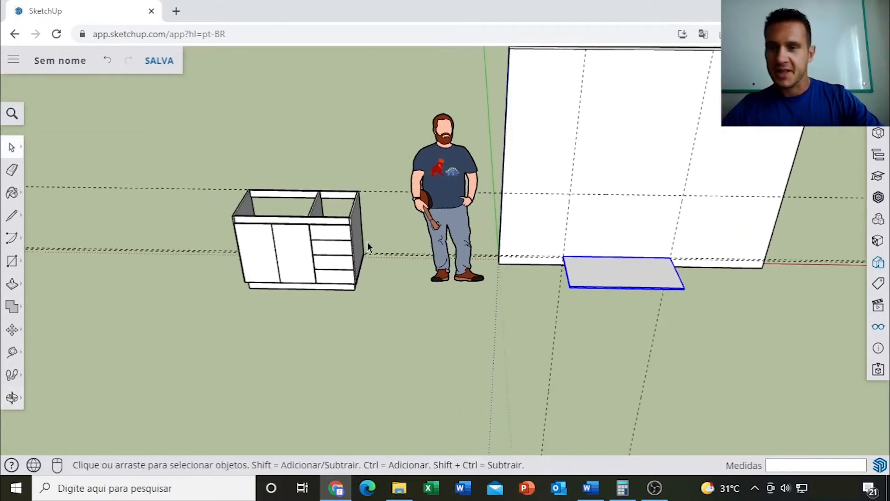
scroll(230, 209, up, 2)
click(237, 210)
scroll(297, 265, down, 3)
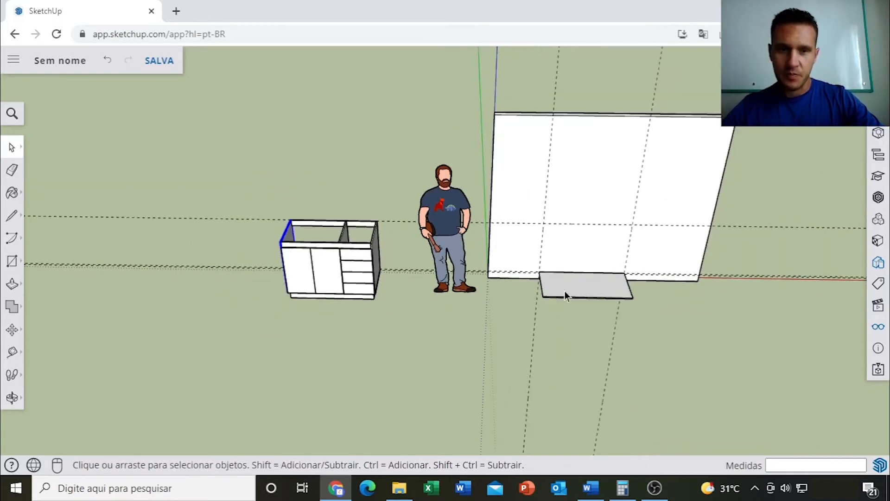
shift+middle_drag(565, 296, 456, 269)
scroll(450, 263, up, 5)
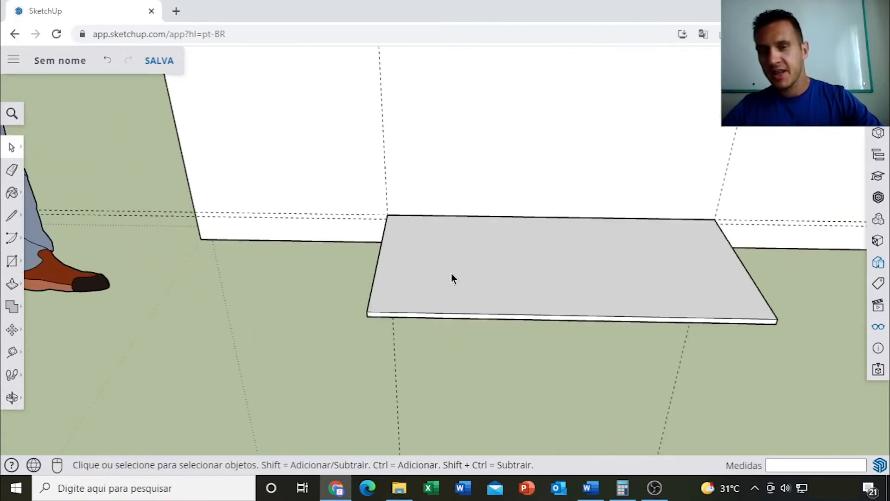
shift+middle_drag(452, 273, 483, 260)
Try to place a guide on the base board 18 mm inward from its left edge
key(t)
scroll(417, 241, up, 5)
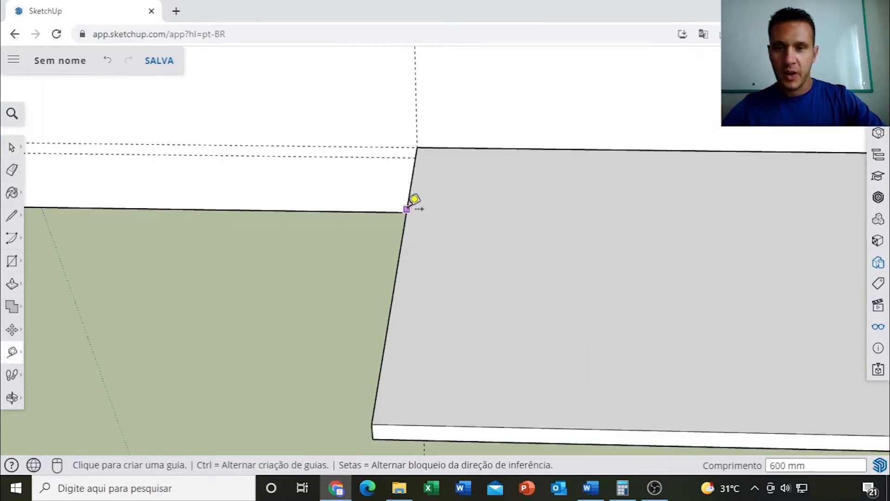
click(408, 208)
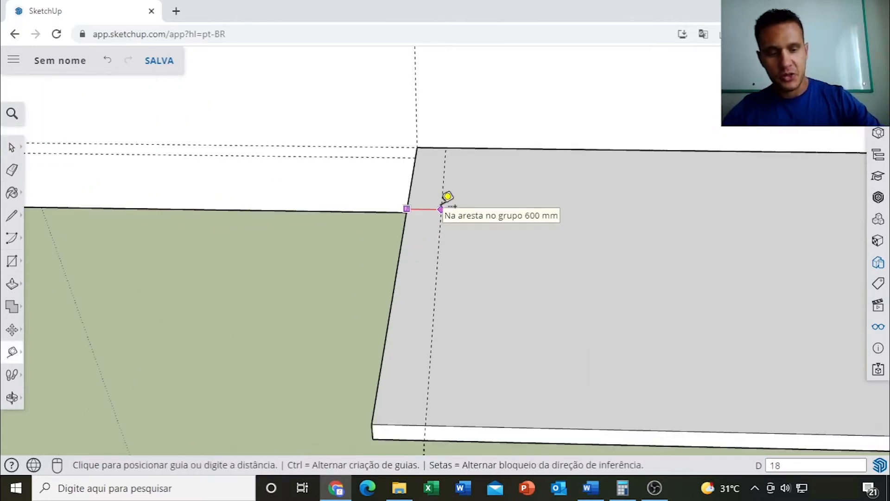
text(18)
key(Return)
scroll(435, 210, down, 3)
shift+middle_drag(442, 225, 458, 272)
shift+middle_drag(465, 304, 404, 270)
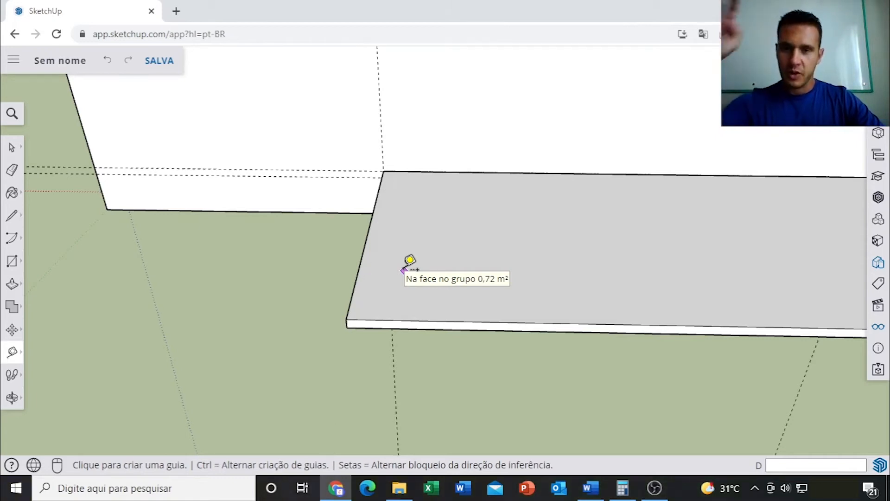
key(space)
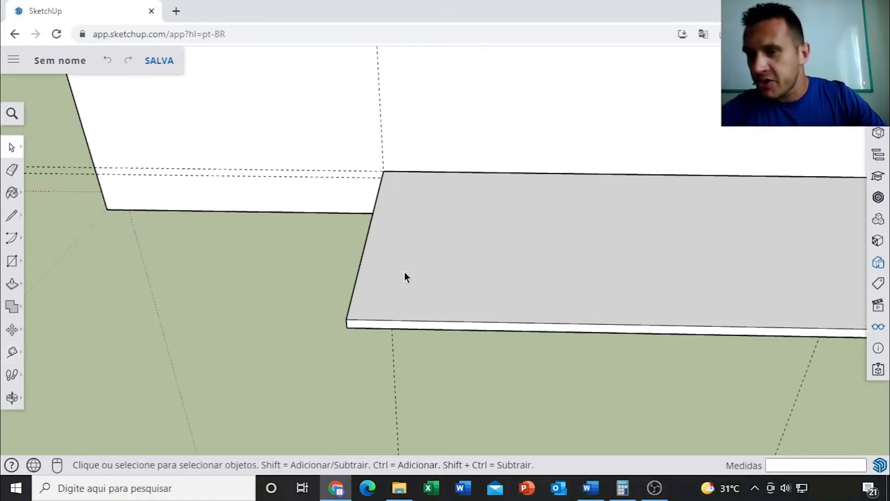
Draw a rotated rectangle 600 mm long and 18 mm wide on the base board along its left edge
click(14, 265)
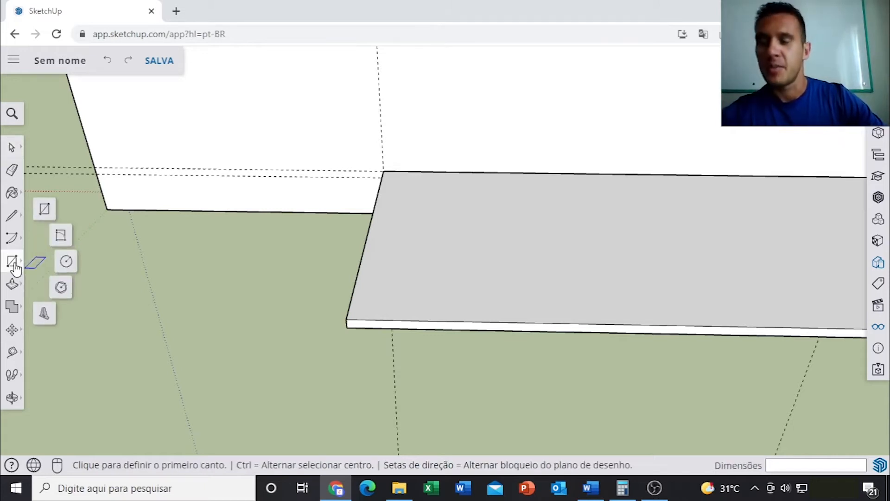
click(62, 236)
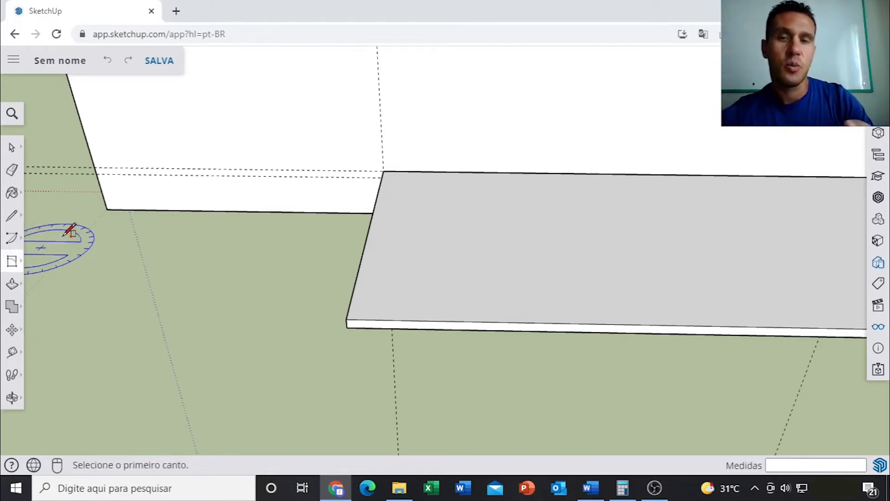
click(383, 170)
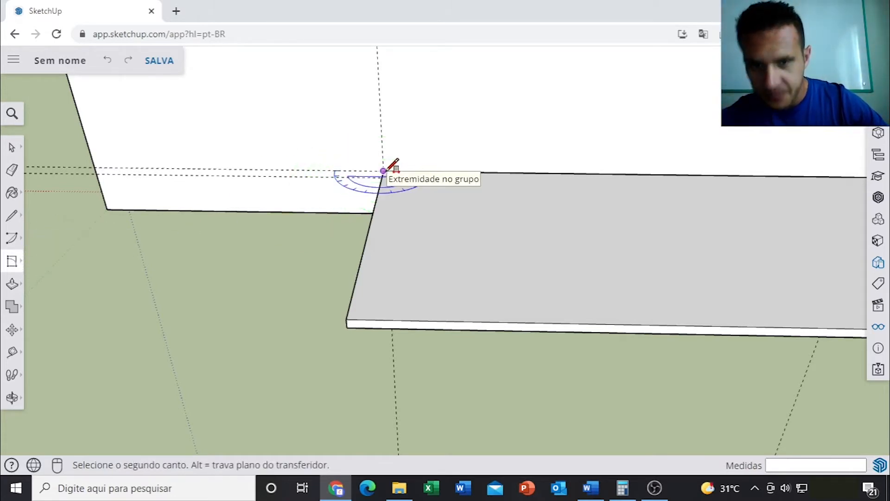
click(347, 319)
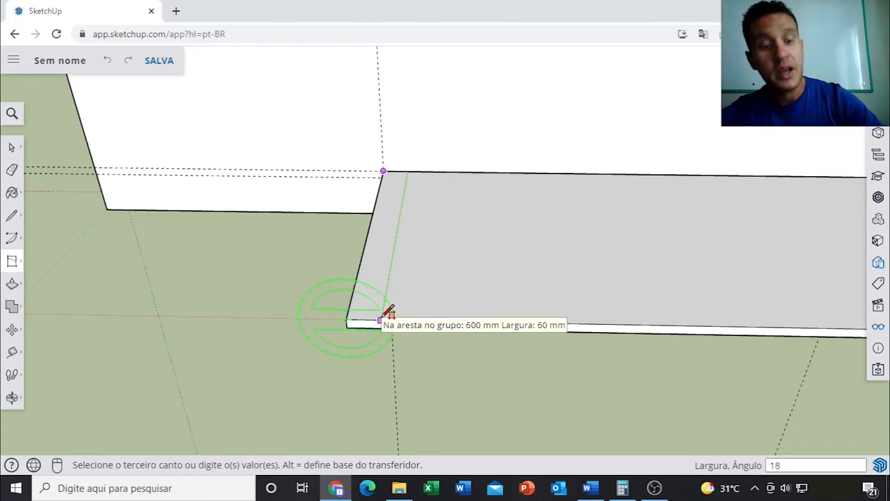
key(Return)
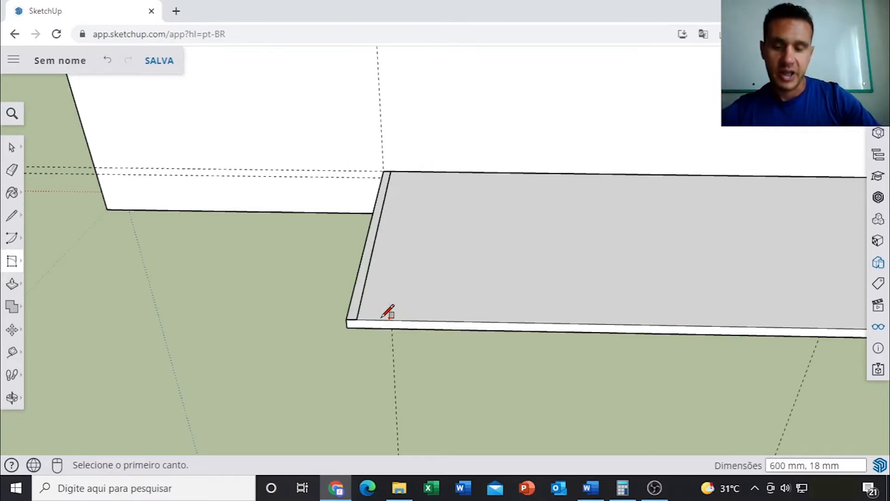
Hide the base board to inspect the narrow strip on its own, and show the board again
key(space)
right_click(453, 244)
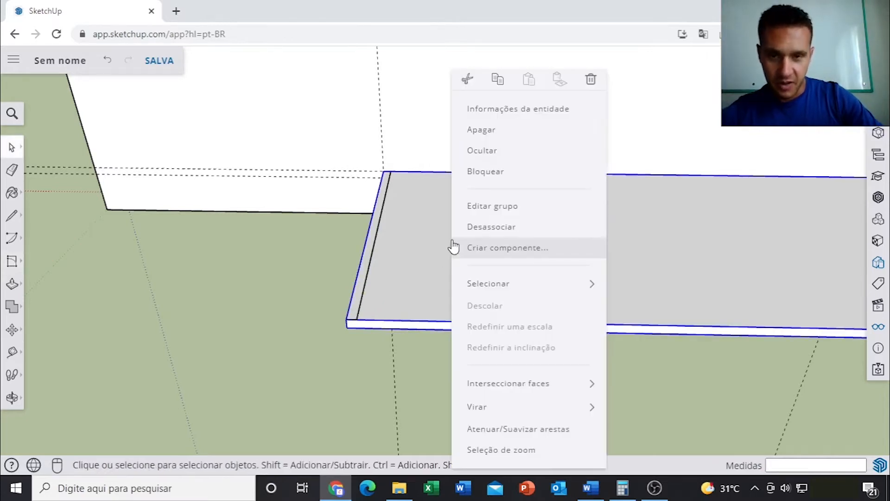
click(499, 156)
middle_drag(441, 286, 329, 272)
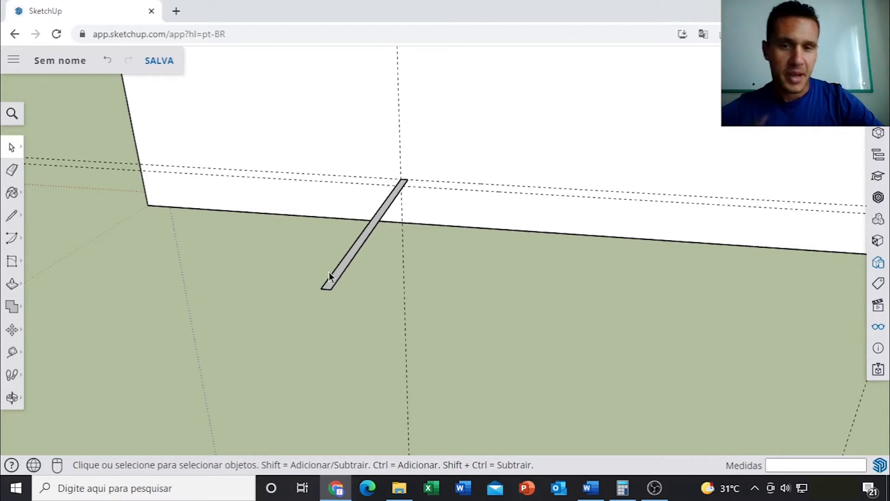
click(878, 326)
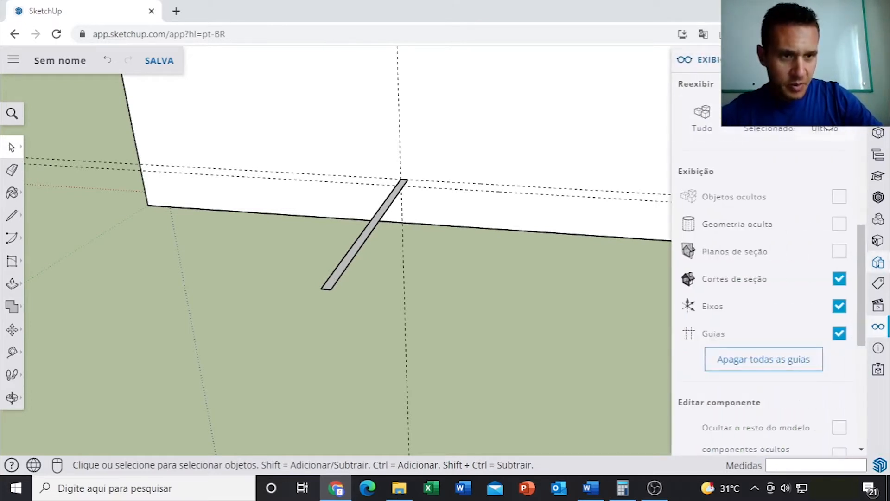
click(825, 116)
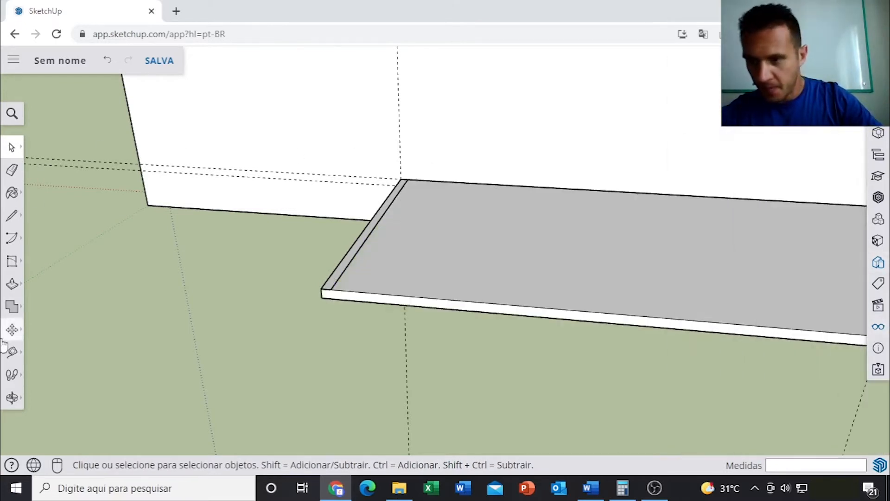
Push/Pull the narrow strip up 782 mm to the horizontal guide to form the left side panel
click(12, 285)
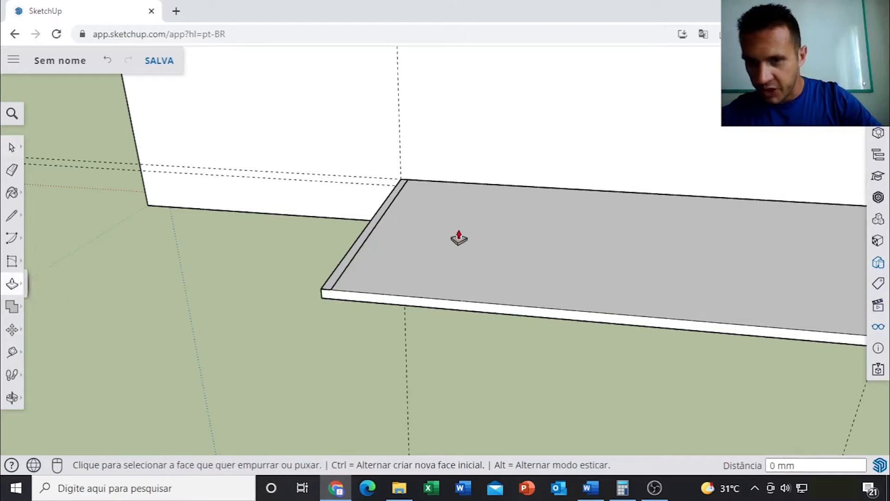
scroll(336, 279, up, 2)
click(342, 263)
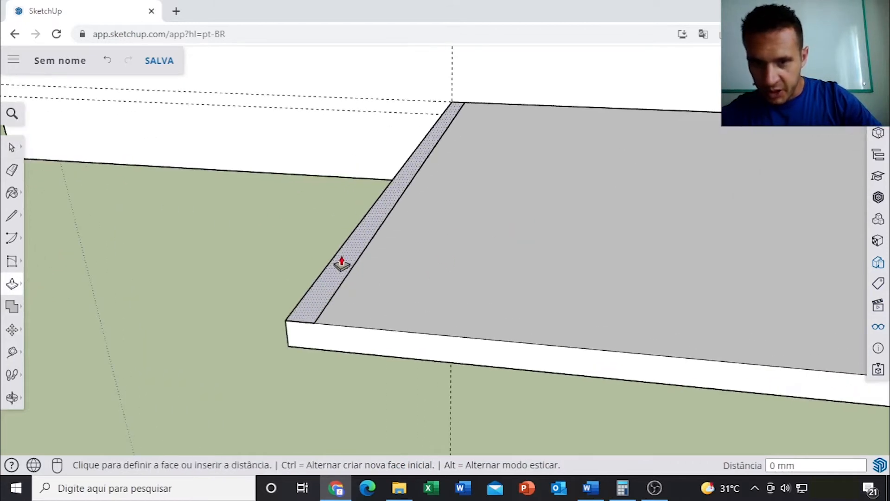
scroll(340, 258, down, 6)
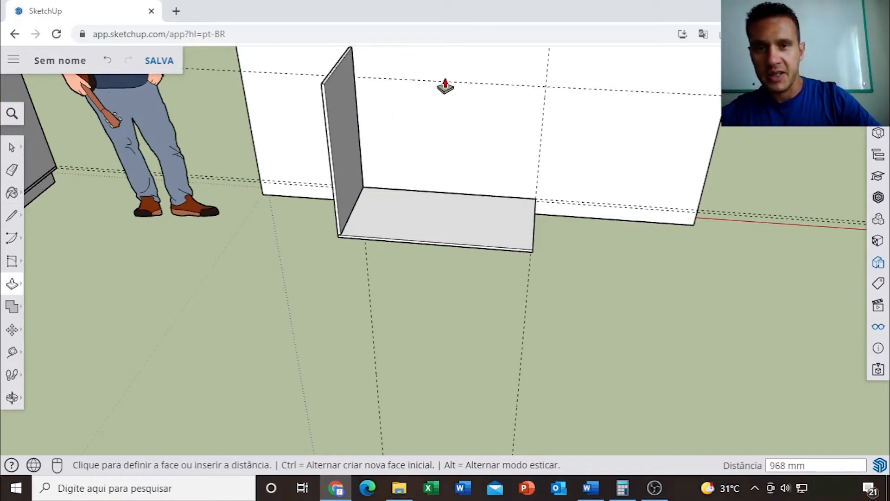
click(404, 85)
Select the whole left side panel with all its faces and edges and make it a group
scroll(413, 102, down, 6)
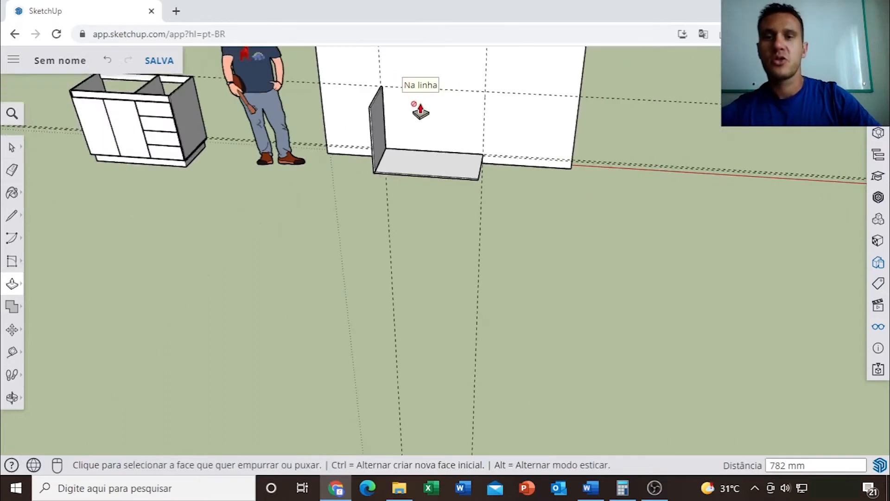
middle_drag(423, 109, 424, 222)
scroll(424, 222, up, 4)
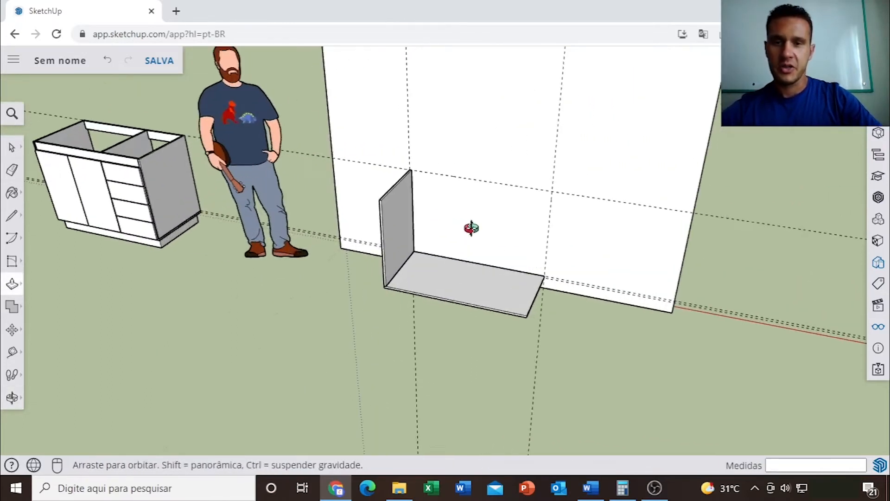
key(space)
scroll(394, 232, up, 2)
triple_click(384, 195)
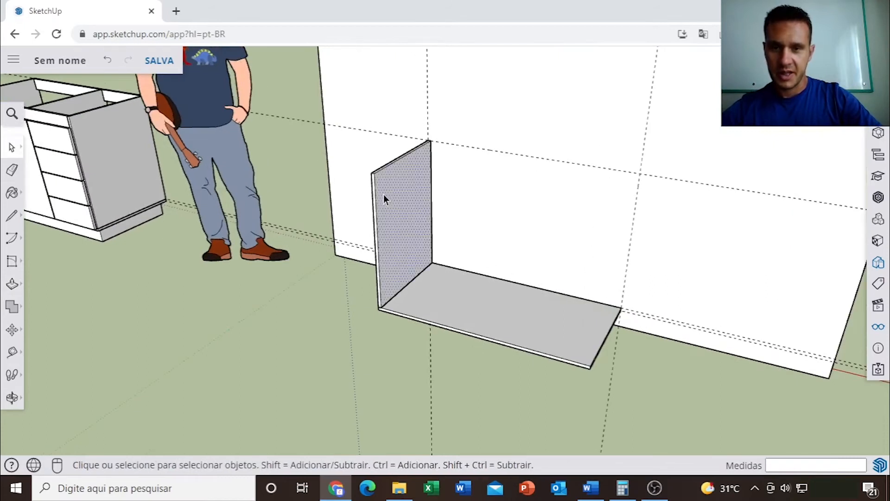
scroll(390, 197, up, 4)
middle_drag(390, 196, 391, 235)
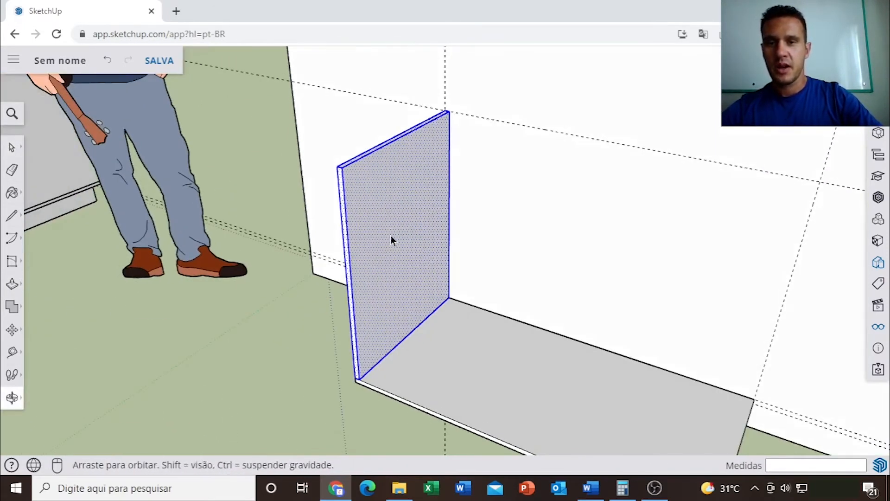
right_click(369, 193)
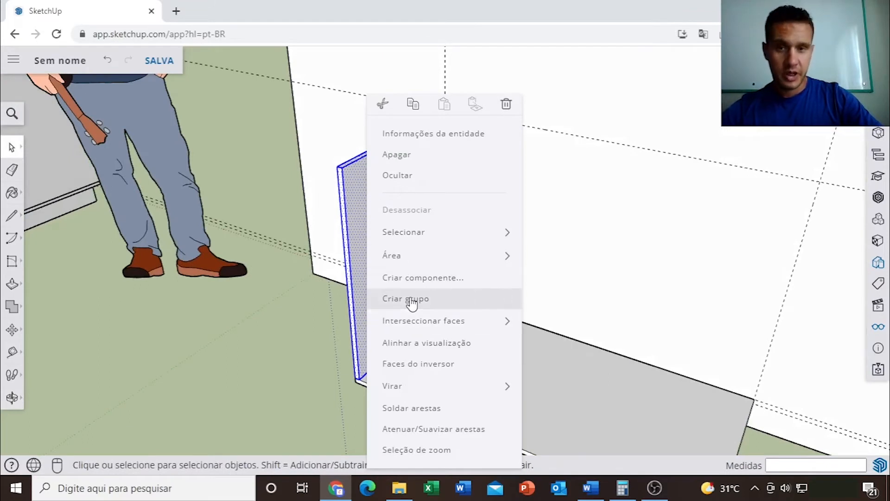
click(407, 299)
Examine the right side panel of the finished cabinet and compare it with the new left panel and base board
scroll(410, 290, down, 5)
mouse_move(411, 290)
middle_down()
mouse_move(499, 255)
mouse_move(520, 264)
mouse_move(513, 275)
middle_up()
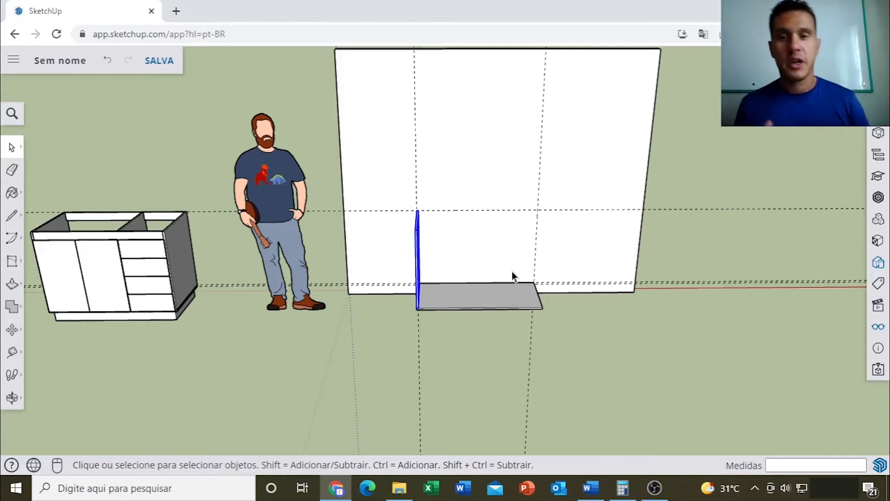
middle_drag(394, 280, 571, 263)
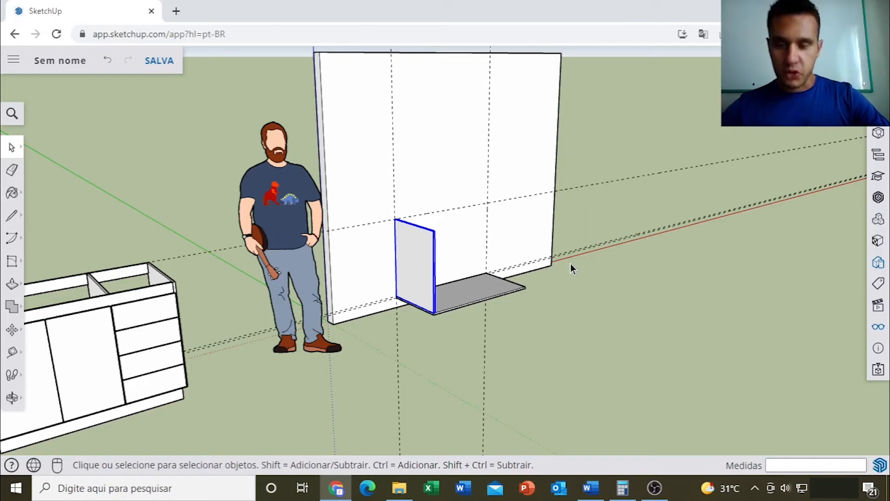
middle_drag(664, 233, 400, 286)
scroll(483, 246, down, 7)
middle_drag(500, 247, 506, 246)
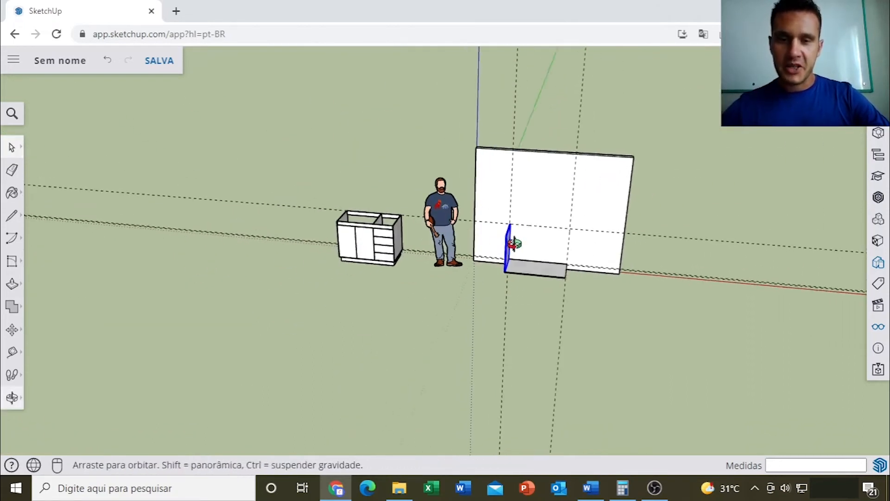
scroll(515, 257, up, 5)
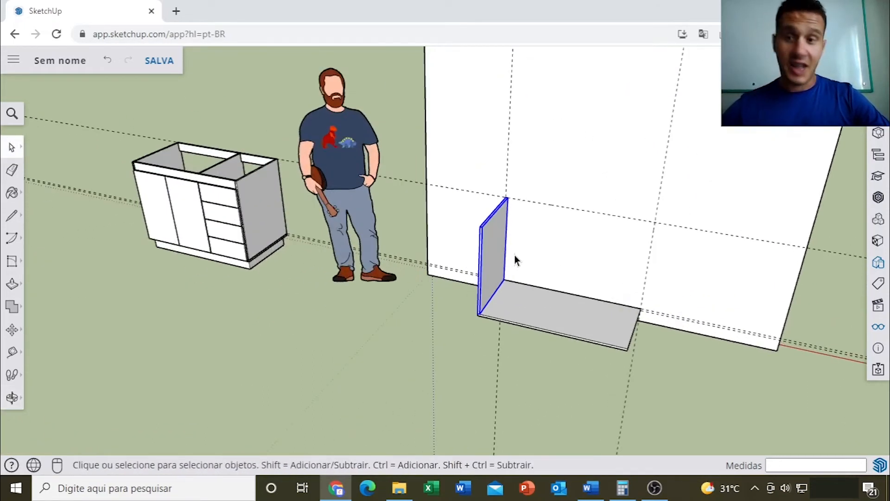
middle_drag(308, 264, 449, 294)
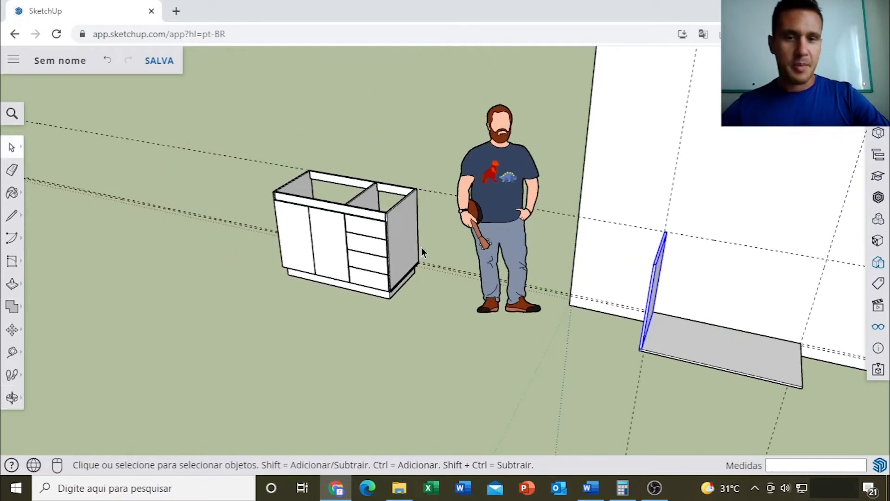
click(398, 220)
scroll(561, 268, down, 5)
middle_drag(561, 268, 477, 266)
scroll(470, 266, up, 5)
scroll(477, 266, up, 4)
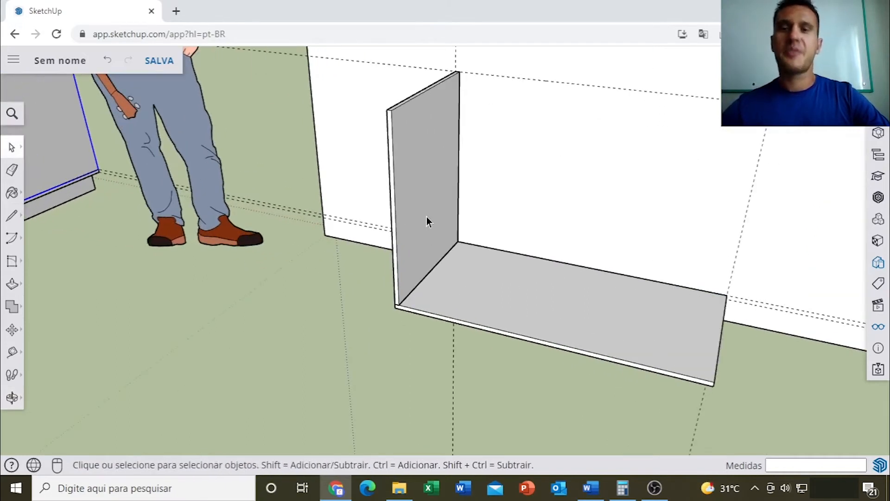
Copy the left side panel 1182 mm along the base board so its lower front corner meets the board's right front corner
click(411, 140)
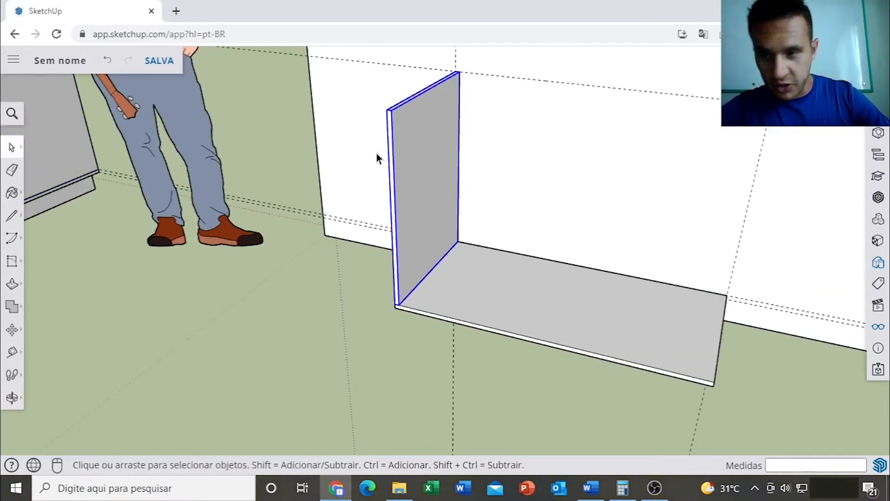
click(12, 329)
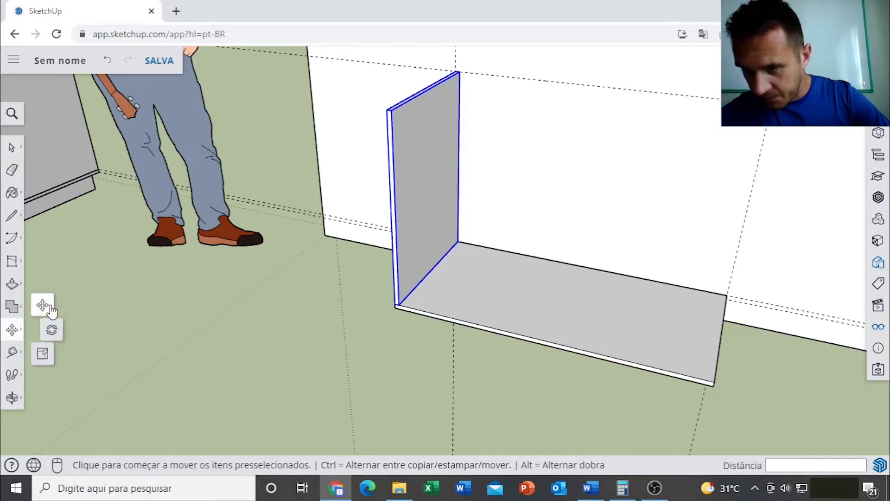
scroll(387, 294, up, 5)
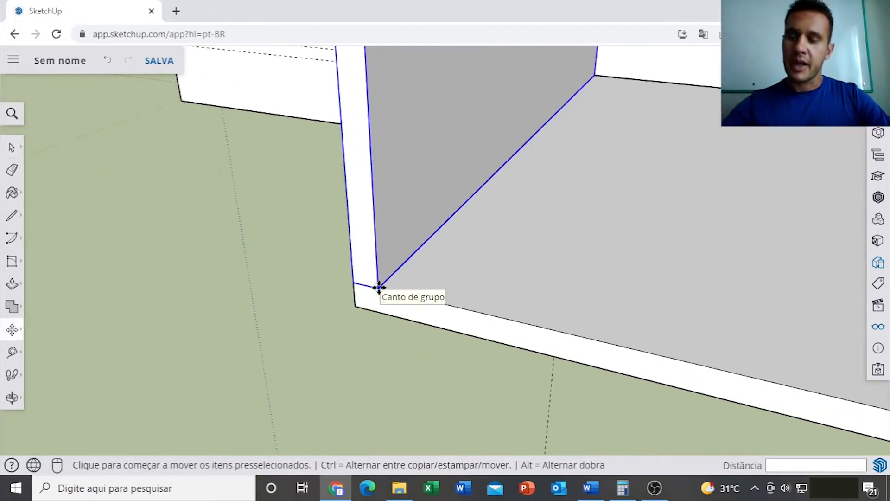
click(379, 287)
key(ctrl)
scroll(383, 286, down, 3)
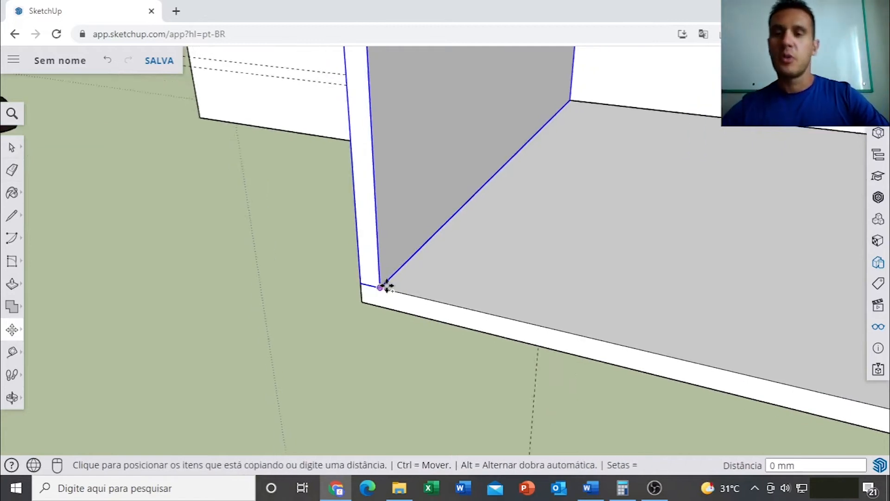
scroll(412, 272, down, 5)
scroll(563, 292, up, 5)
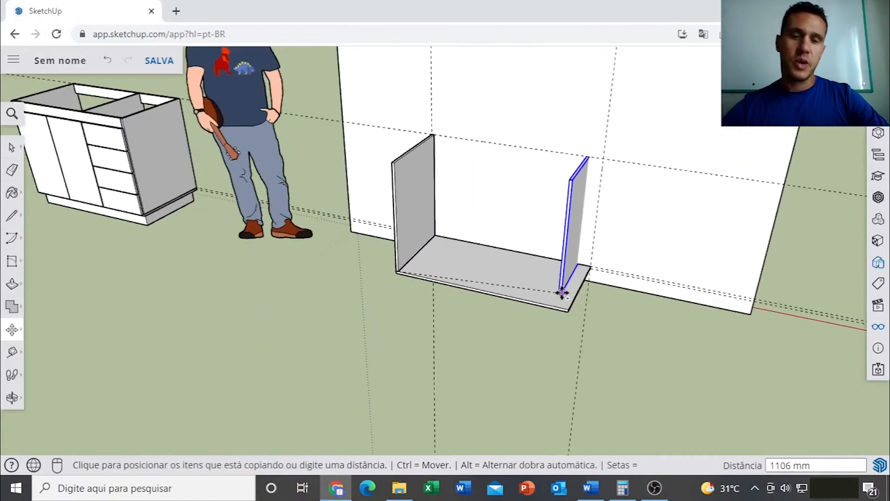
scroll(564, 295, down, 4)
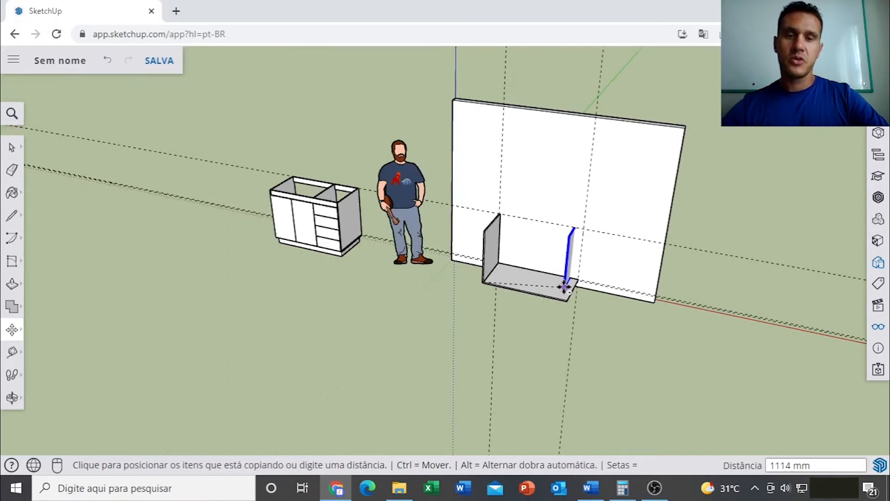
scroll(570, 292, up, 4)
scroll(567, 304, up, 6)
drag(563, 308, 549, 308)
shift+middle_drag(562, 308, 547, 187)
scroll(546, 205, up, 3)
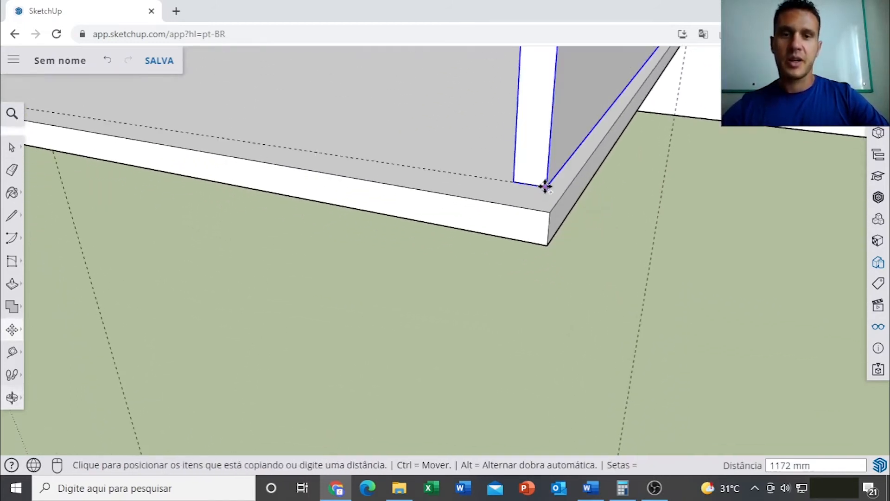
click(549, 213)
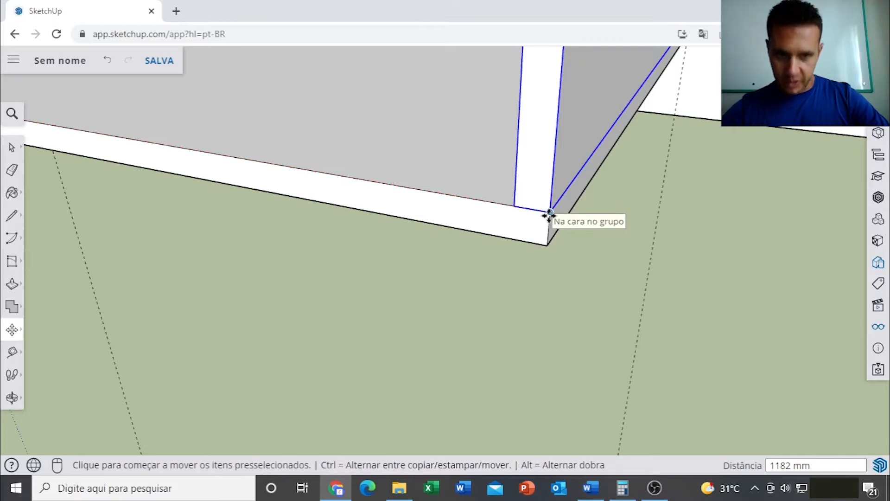
Delete the wall behind the new cabinet, keeping the guides and the three boards
scroll(549, 215, down, 8)
shift+middle_drag(525, 185, 662, 249)
middle_drag(478, 249, 539, 245)
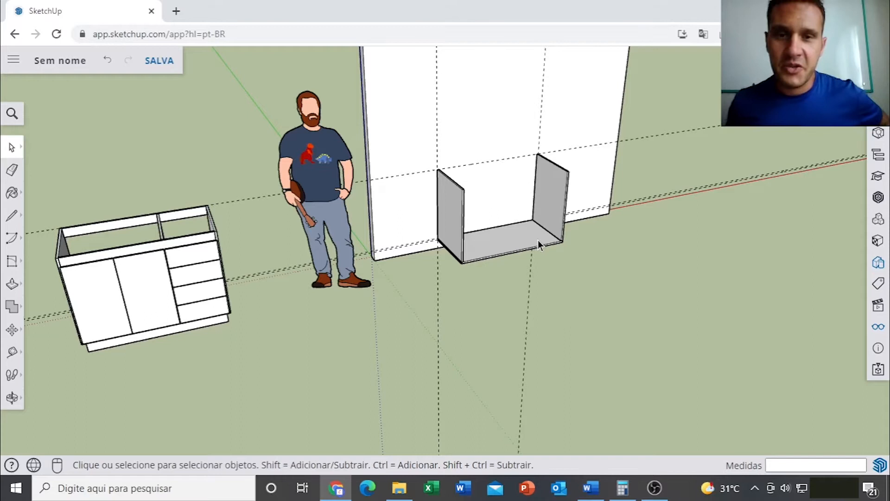
scroll(538, 240, down, 5)
middle_drag(538, 240, 505, 188)
scroll(504, 188, up, 2)
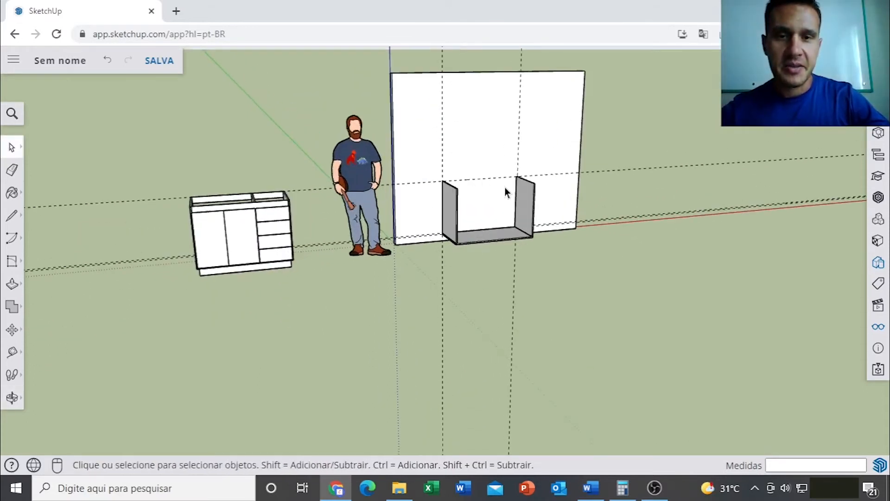
click(551, 97)
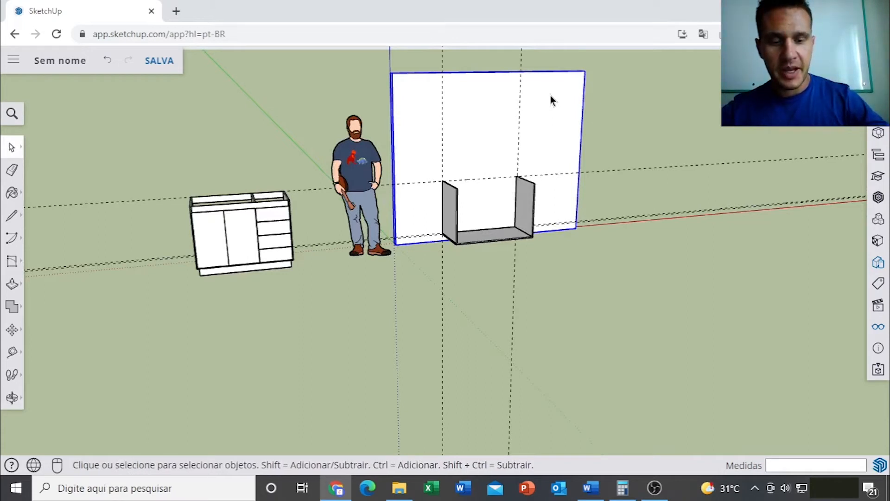
key(Delete)
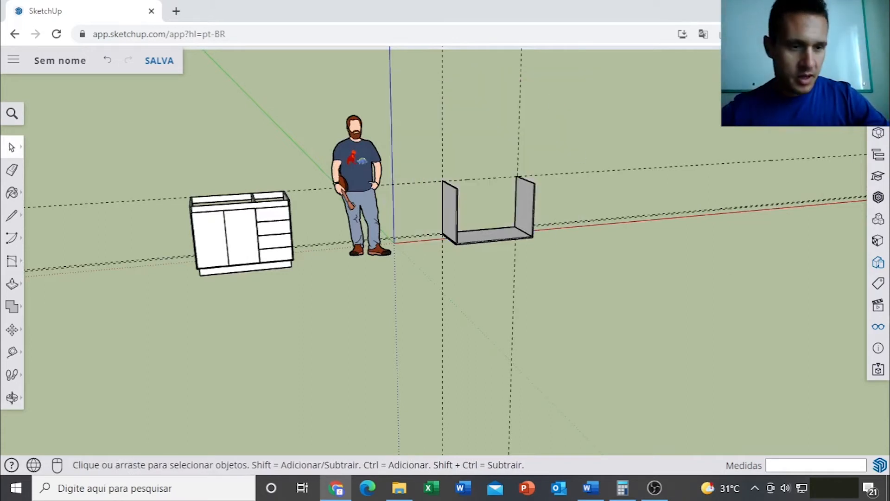
Delete all guides from the model, keeping the three new cabinet boards and the finished example
click(878, 326)
click(748, 363)
scroll(513, 199, up, 5)
middle_drag(650, 238, 515, 235)
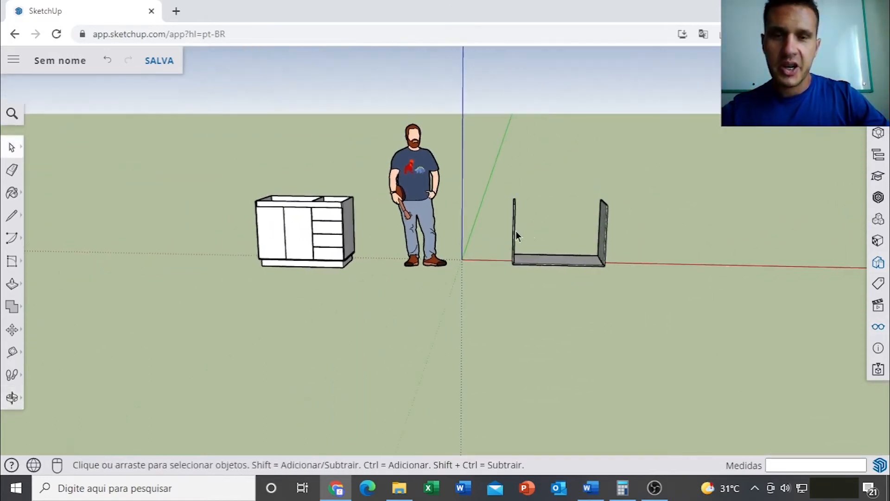
Hide the human figure standing between the finished cabinet and the new boards
scroll(513, 232, up, 3)
click(403, 196)
shift+middle_drag(403, 203, 466, 240)
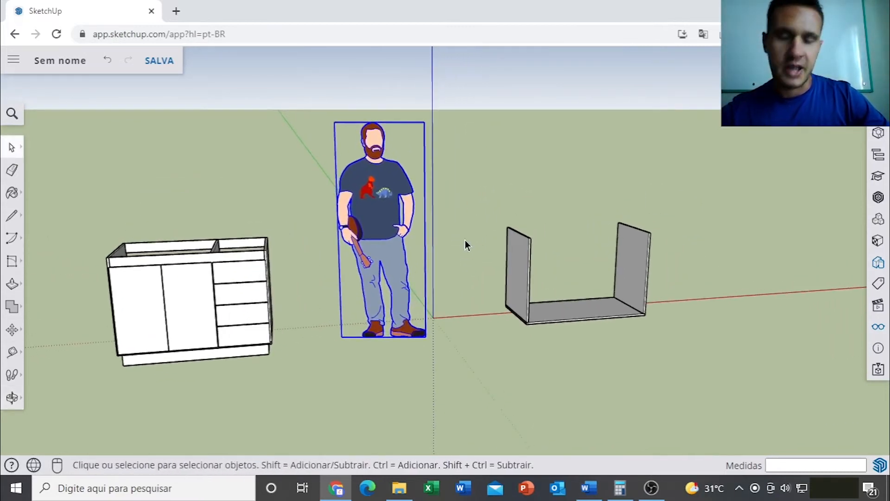
right_click(383, 171)
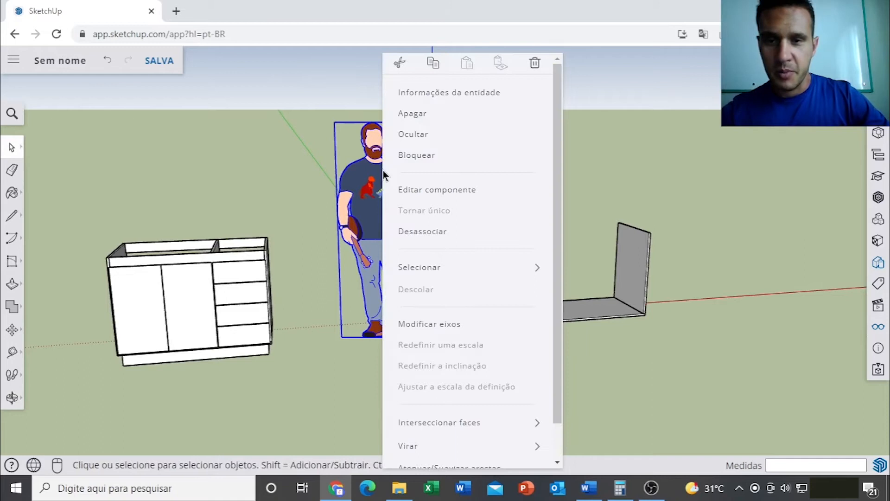
click(424, 140)
scroll(422, 140, down, 2)
middle_drag(422, 140, 532, 253)
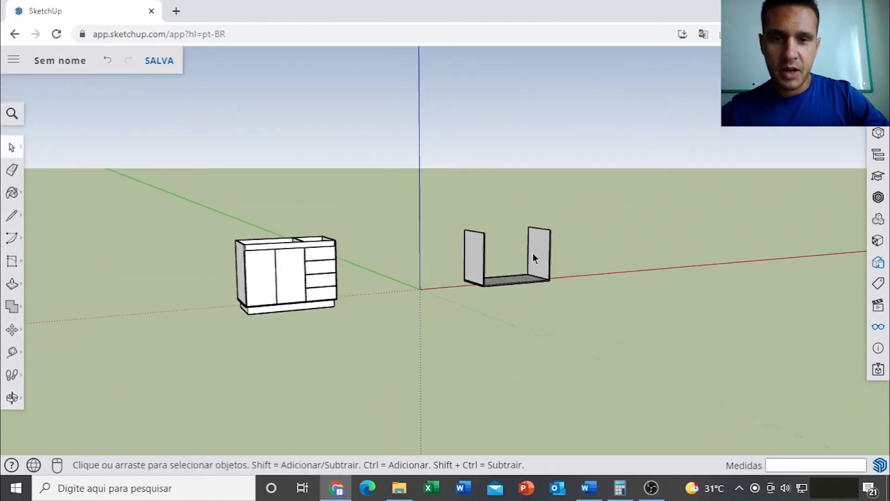
scroll(538, 255, up, 2)
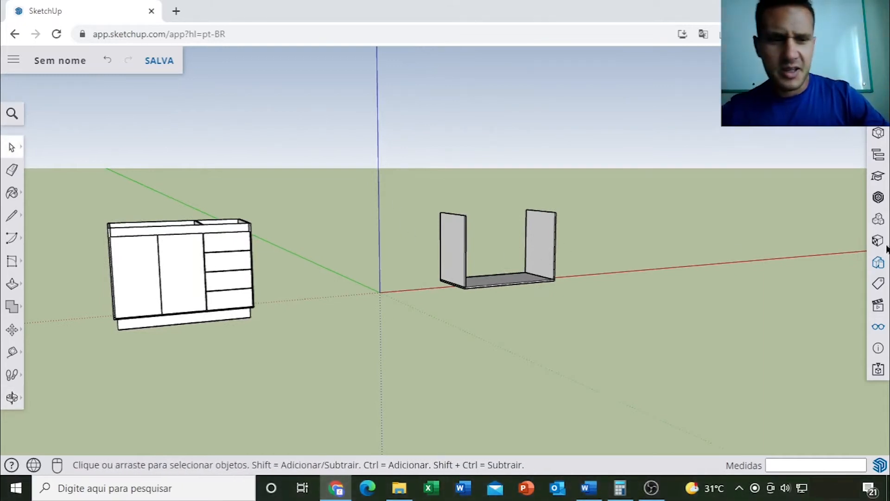
Turn the display of the model axes off and back on
click(879, 328)
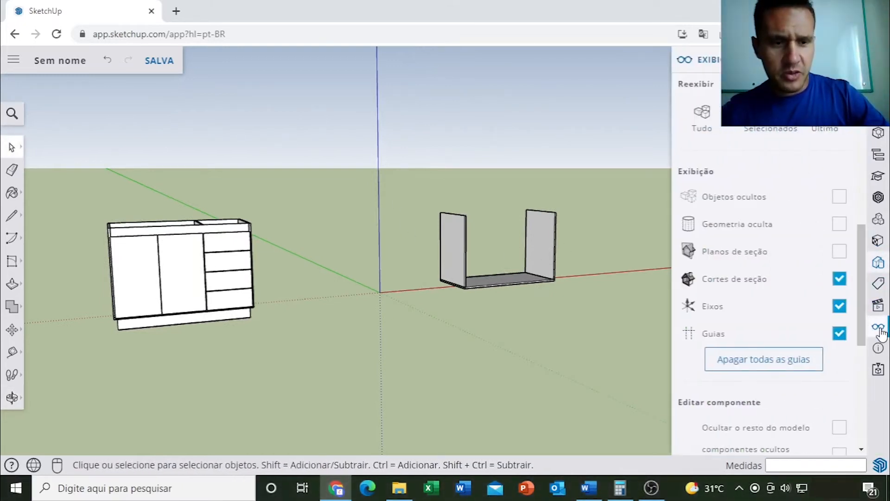
click(840, 311)
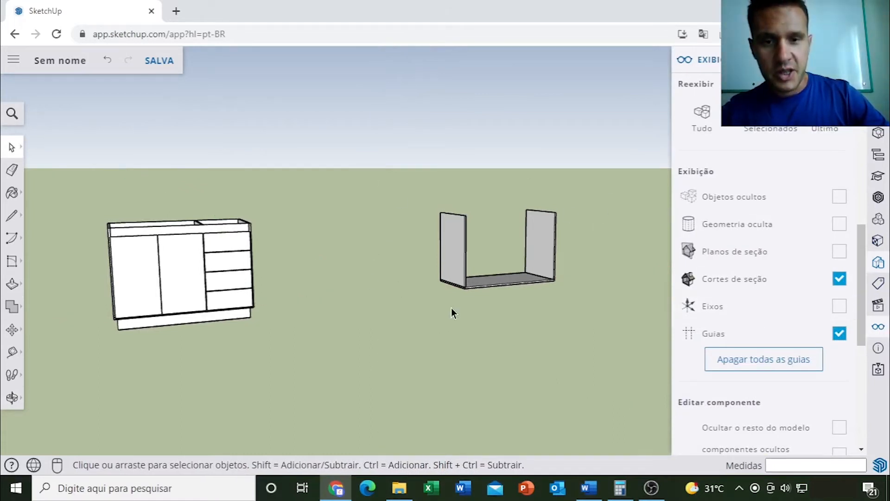
click(840, 307)
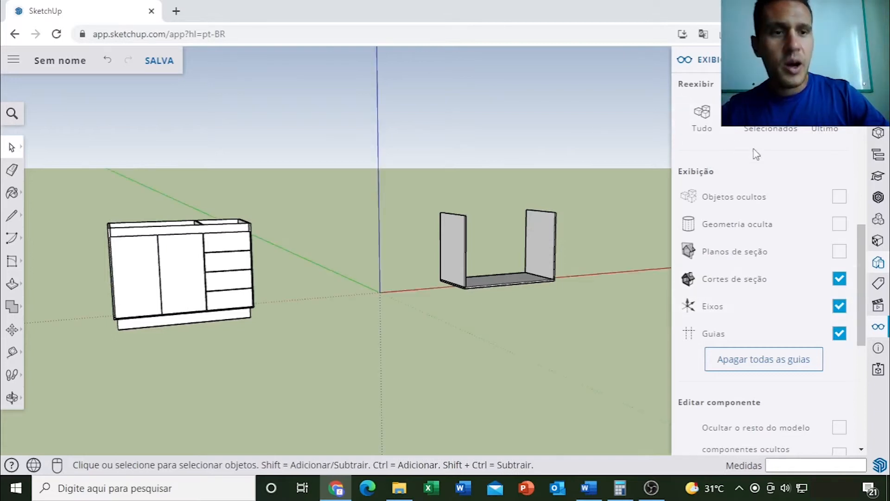
Unhide all hidden objects in the model and close the display settings
click(701, 117)
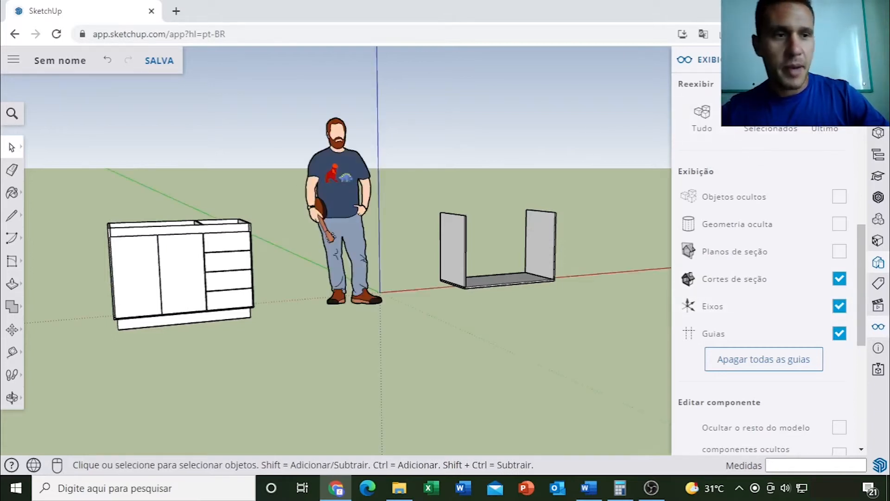
click(851, 60)
scroll(599, 169, down, 4)
mouse_move(592, 185)
middle_down()
mouse_move(474, 225)
mouse_move(455, 208)
mouse_move(417, 206)
middle_up()
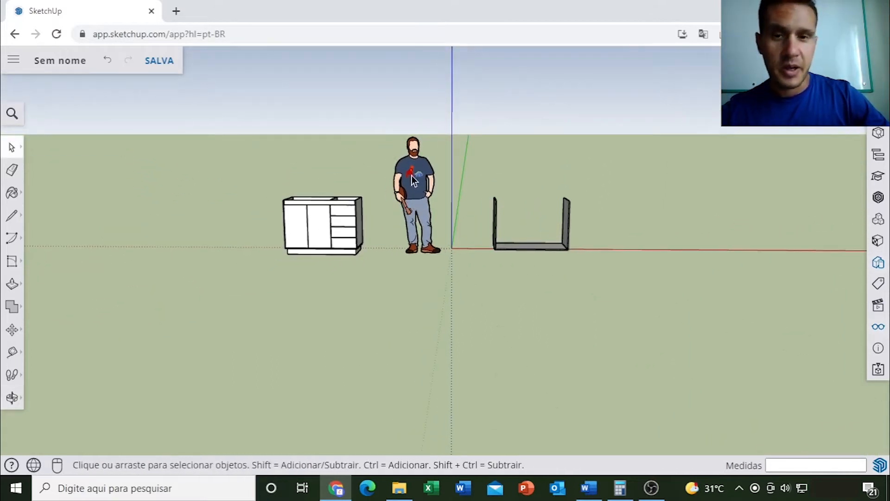
scroll(410, 239, up, 3)
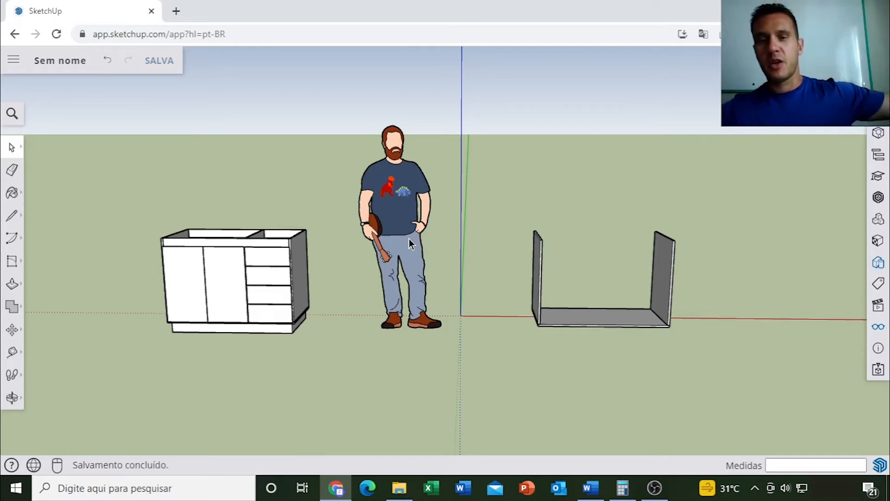
scroll(410, 244, down, 8)
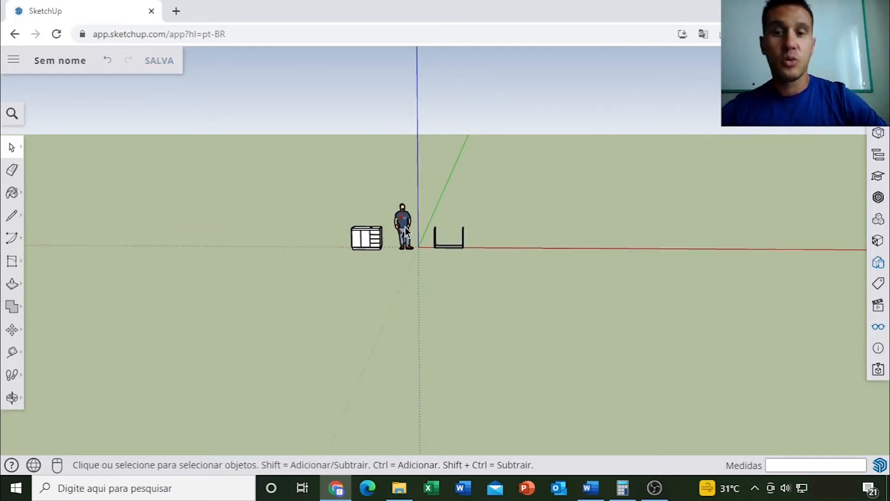
scroll(405, 227, up, 4)
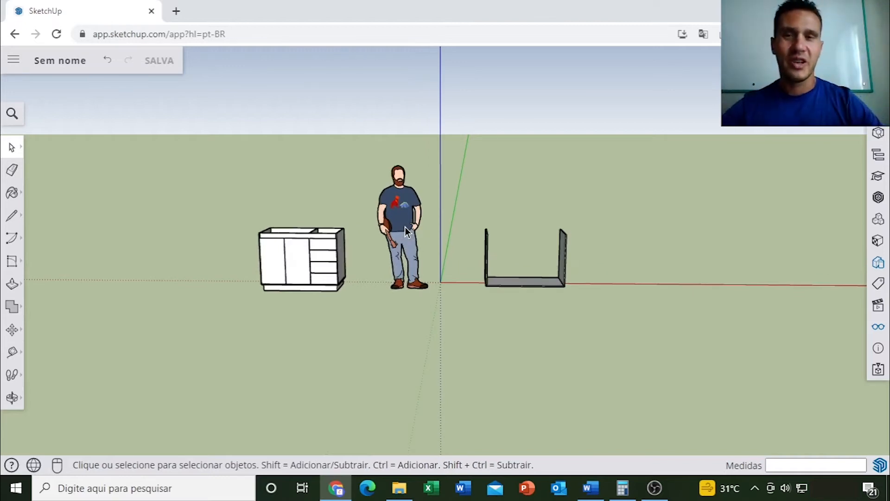
Move the base board and both side panels together along the red axis, farther away from the human figure
mouse_move(404, 227)
middle_down()
mouse_move(467, 254)
mouse_move(517, 242)
mouse_move(583, 261)
middle_up()
scroll(538, 235, up, 2)
middle_drag(559, 232, 478, 264)
drag(466, 165, 659, 324)
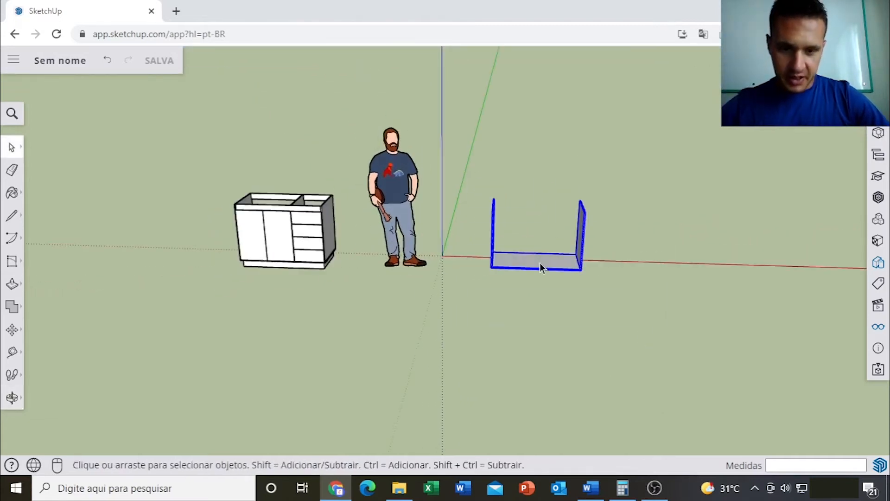
scroll(539, 263, up, 3)
key(m)
click(520, 253)
scroll(520, 253, down, 6)
shift+middle_drag(659, 261, 434, 276)
click(519, 277)
key(space)
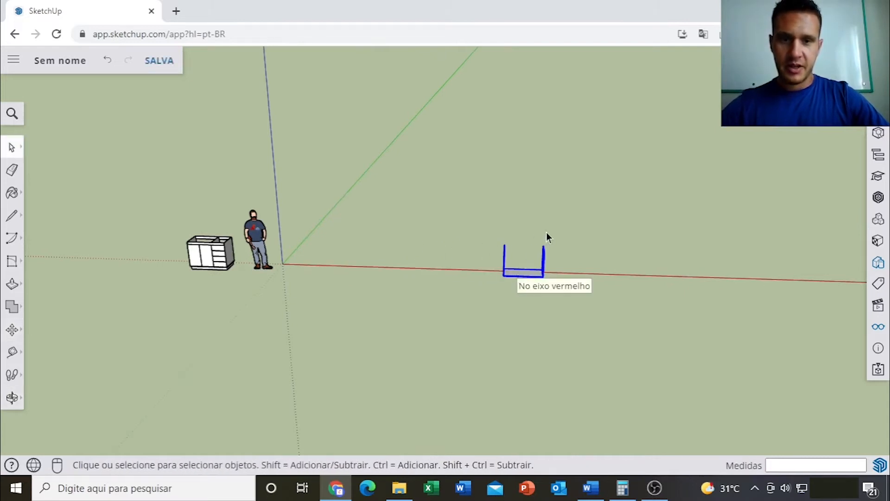
Examine the rear and front top rails of the finished cabinet and how they sit between the side panels
click(546, 233)
scroll(515, 263, up, 8)
scroll(510, 207, down, 3)
middle_drag(360, 318, 568, 223)
middle_drag(409, 227, 429, 246)
scroll(509, 175, down, 4)
scroll(490, 182, down, 5)
shift+middle_drag(184, 203, 412, 203)
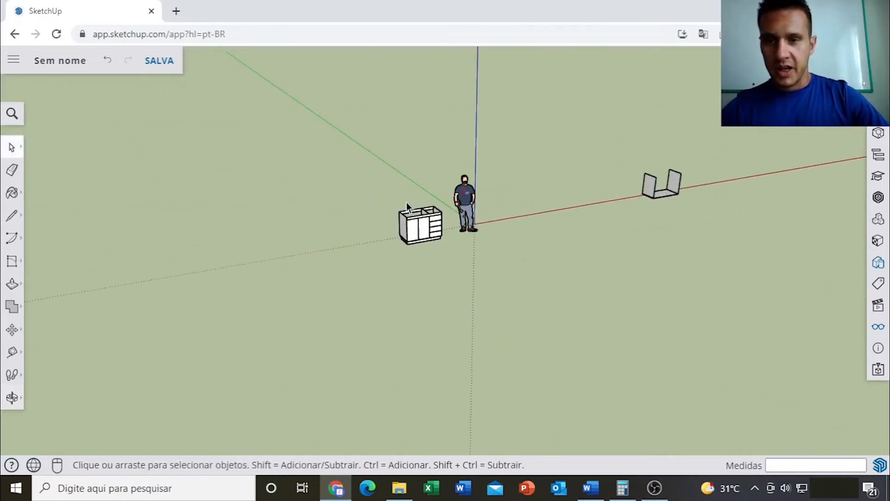
scroll(414, 204, up, 8)
click(430, 217)
click(485, 256)
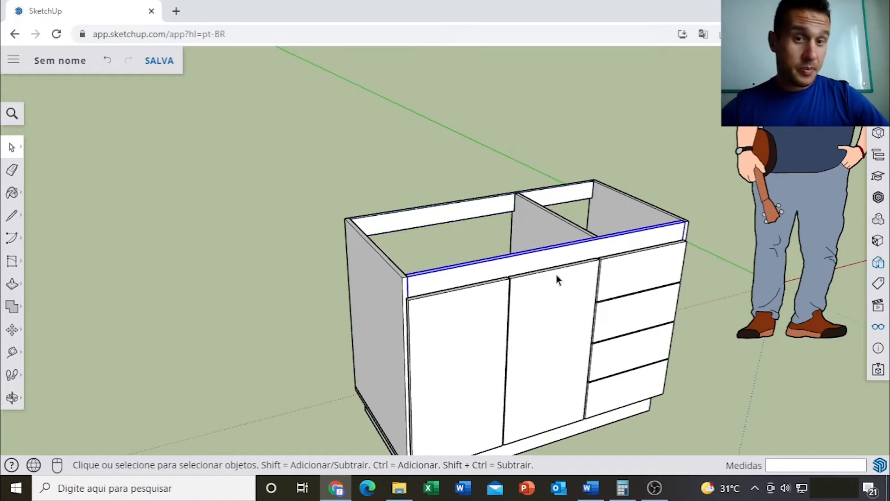
Place guides on the inner face of the new cabinet's right side panel, 18 mm from its rear edge and 80 mm below its top edge
scroll(557, 270, down, 10)
mouse_move(737, 249)
shift+middle_down()
mouse_move(525, 219)
mouse_move(445, 232)
mouse_move(594, 233)
mouse_move(477, 229)
mouse_move(505, 241)
shift+middle_up()
scroll(507, 215, up, 12)
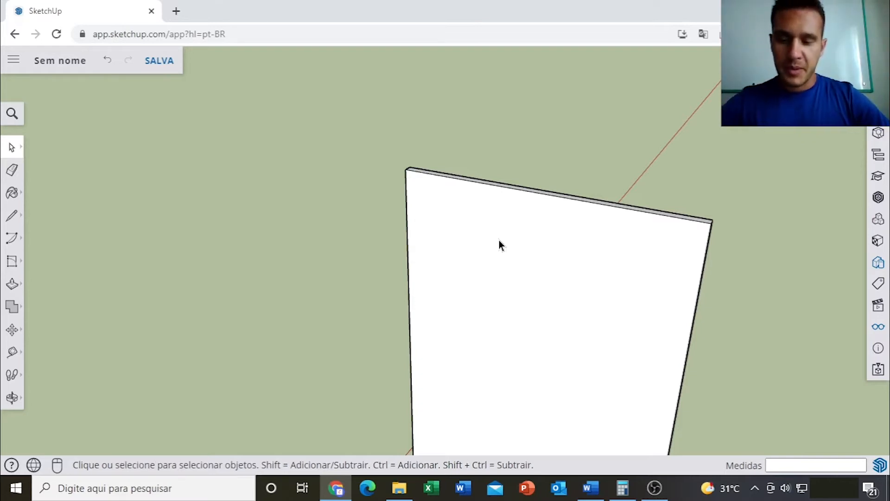
key(t)
scroll(408, 213, up, 2)
scroll(400, 221, up, 1)
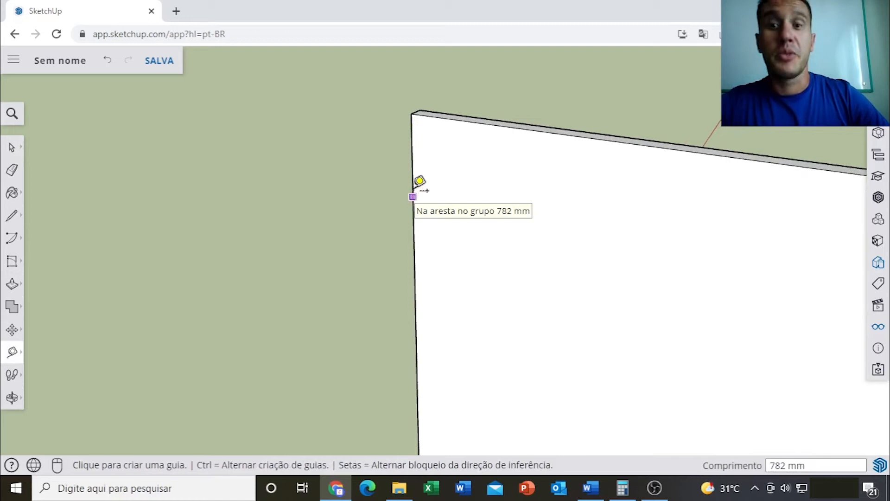
click(413, 148)
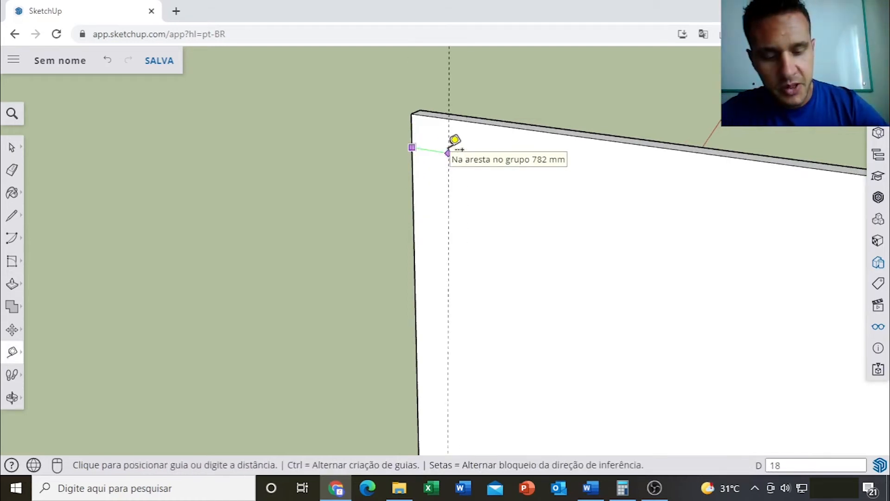
key(Return)
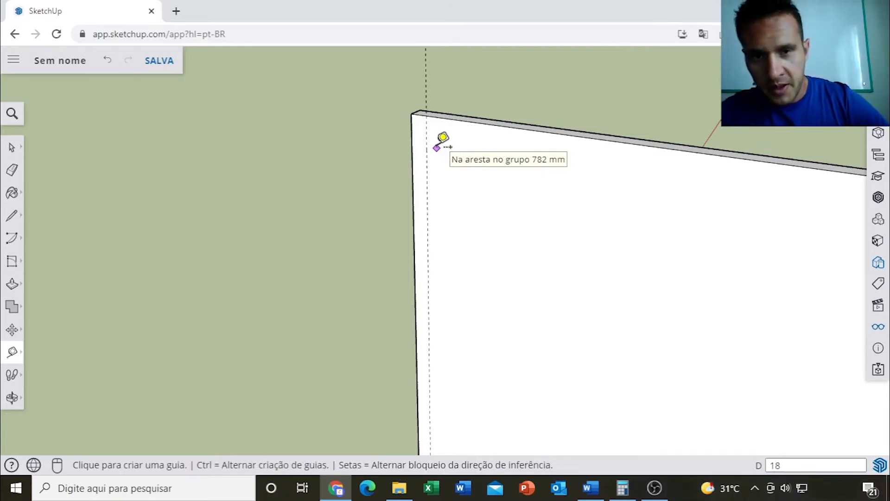
click(449, 119)
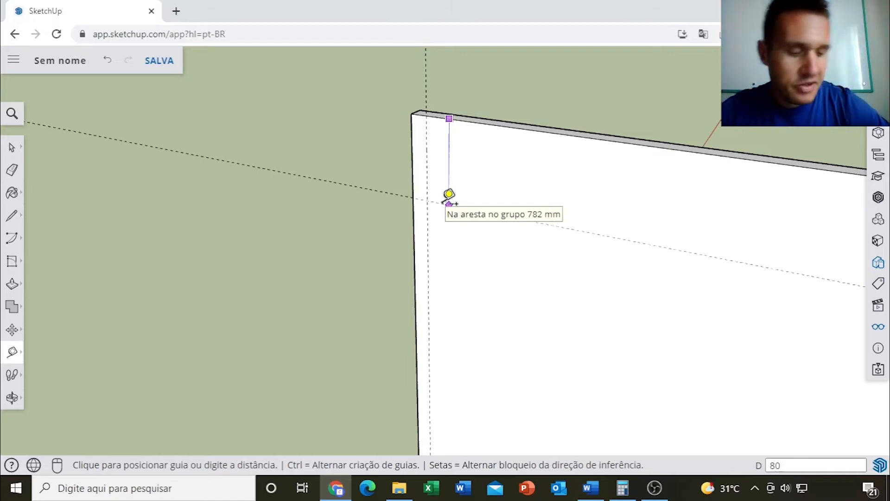
key(Return)
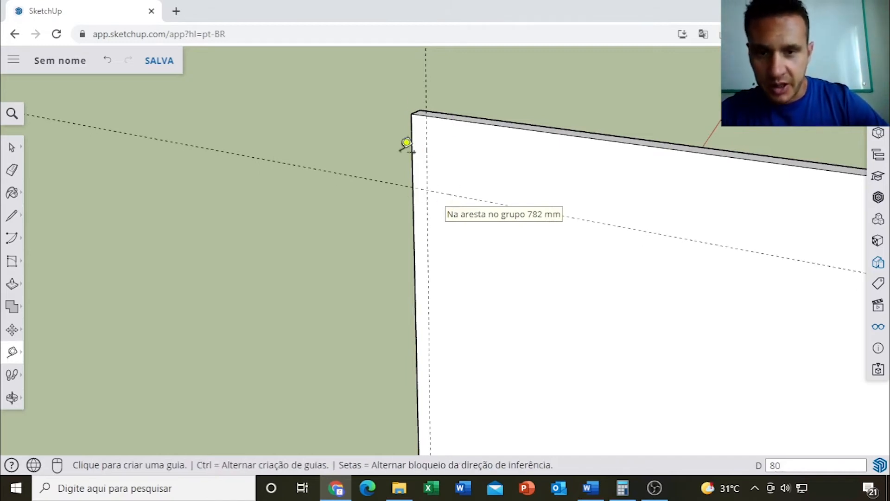
Draw an 80 x 18 mm rectangle in the upper rear corner of the right side panel, from the corner to the guide intersection
click(12, 261)
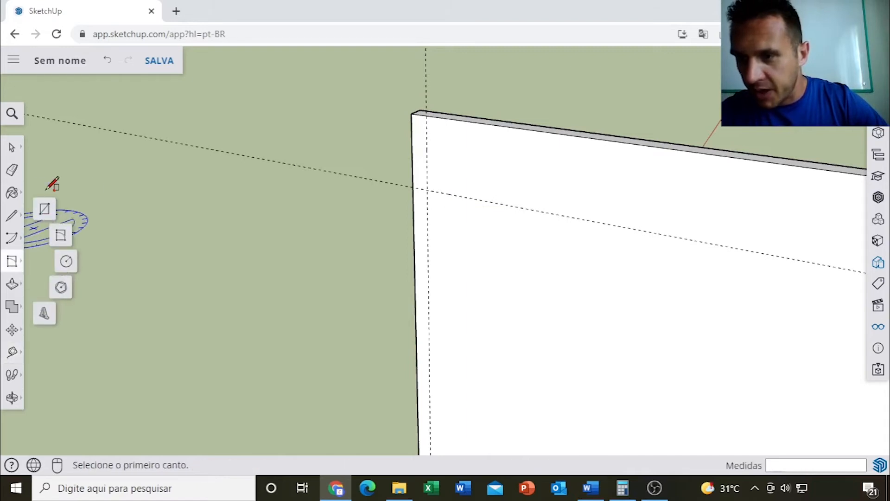
click(412, 113)
click(427, 189)
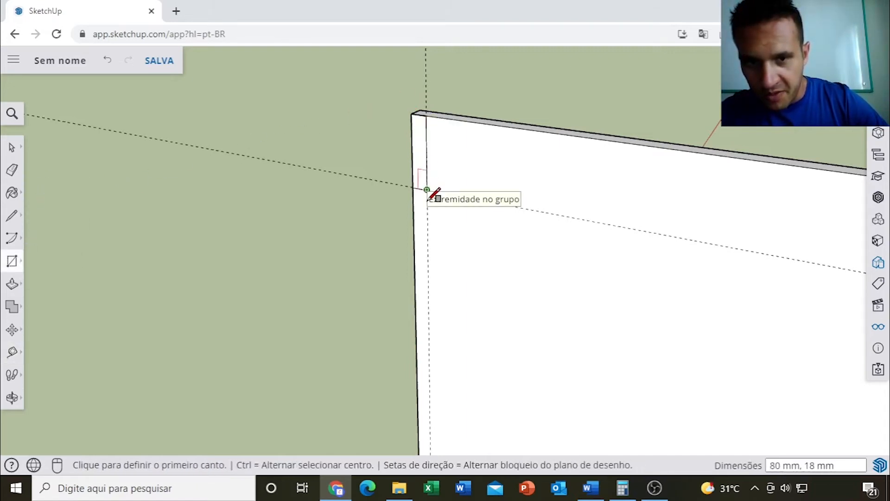
key(space)
Hide the right side panel to check the separate rectangle on it, and undo the hiding
right_click(473, 172)
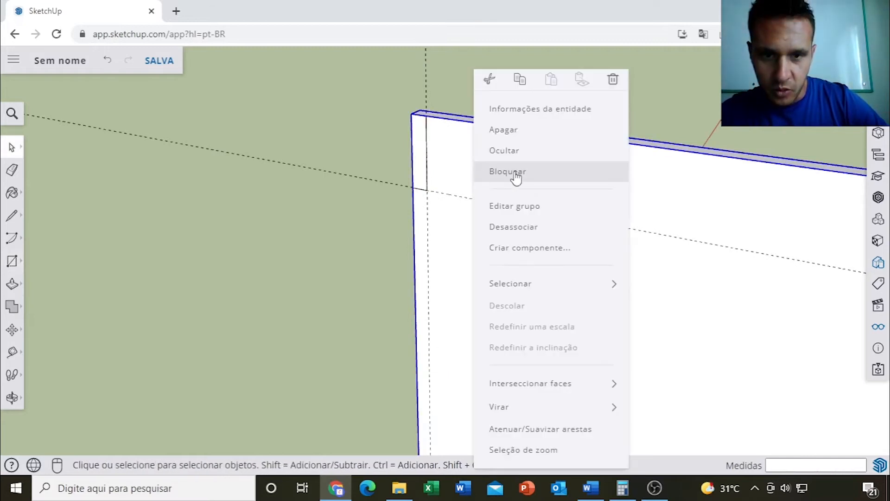
click(512, 175)
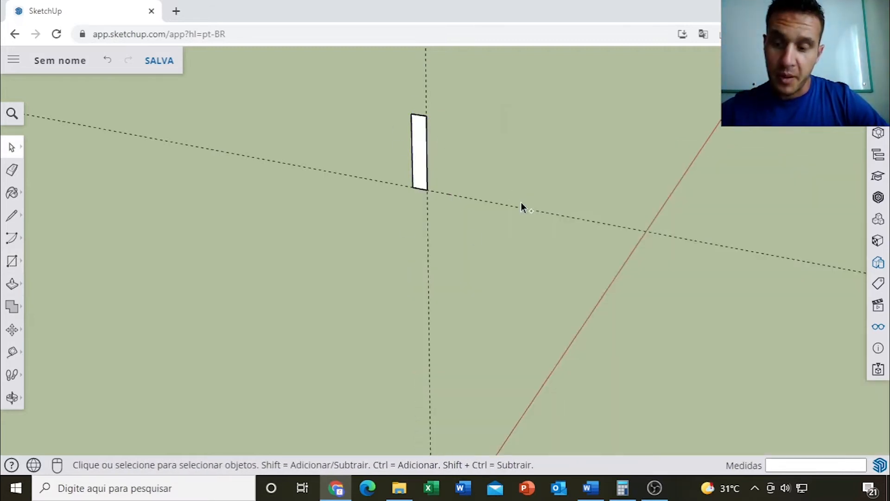
key(ctrl+z)
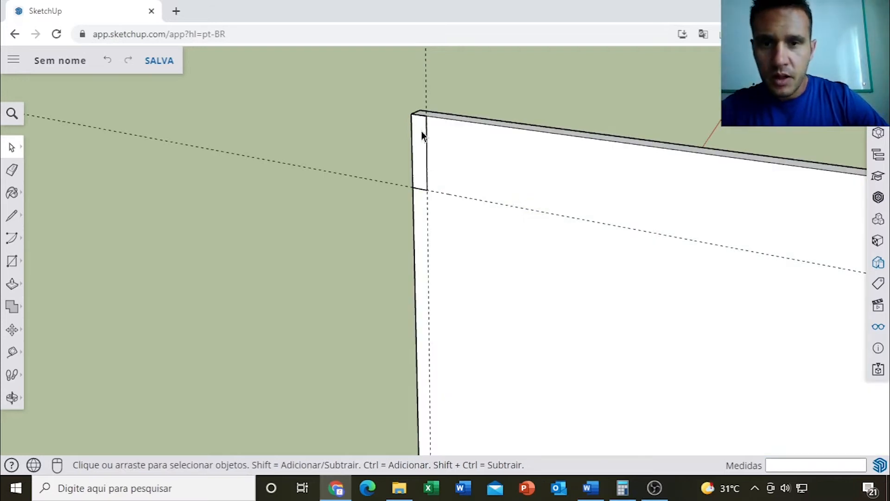
Extrude the small rectangle 1164 mm to the inner face of the left side panel to form the rear top rail
mouse_move(445, 135)
middle_down()
mouse_move(367, 190)
mouse_move(433, 134)
middle_up()
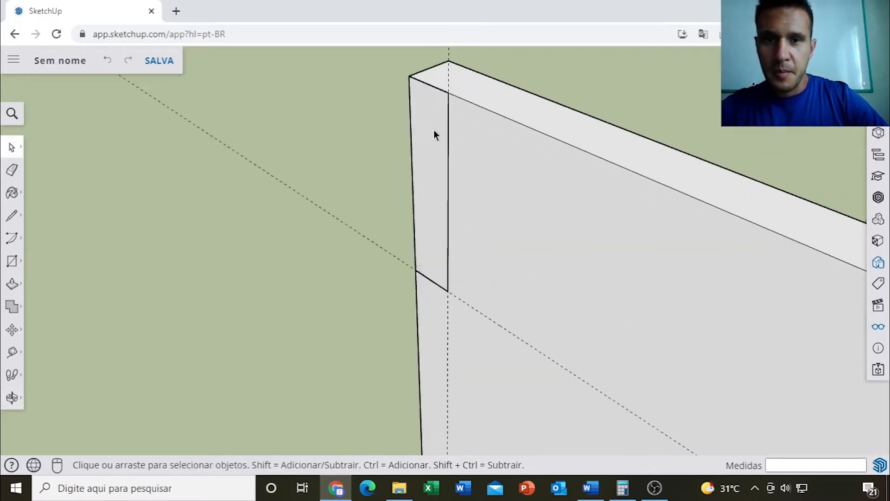
key(p)
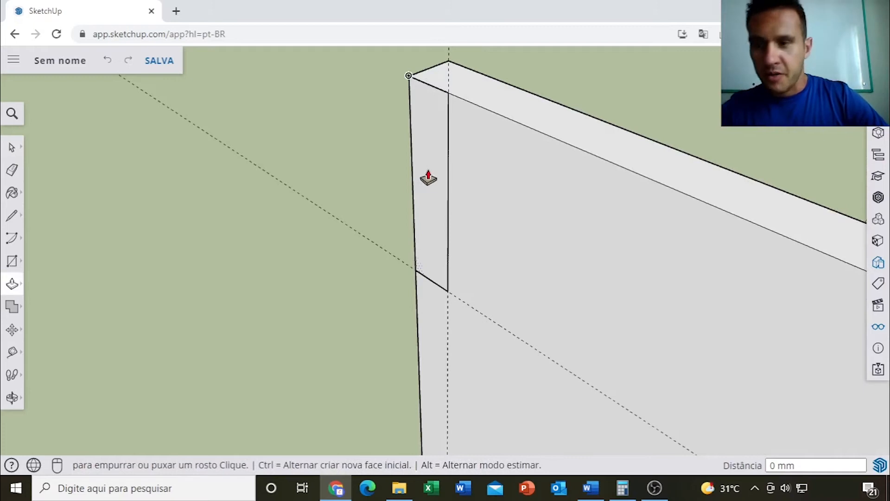
middle_drag(116, 259, 334, 195)
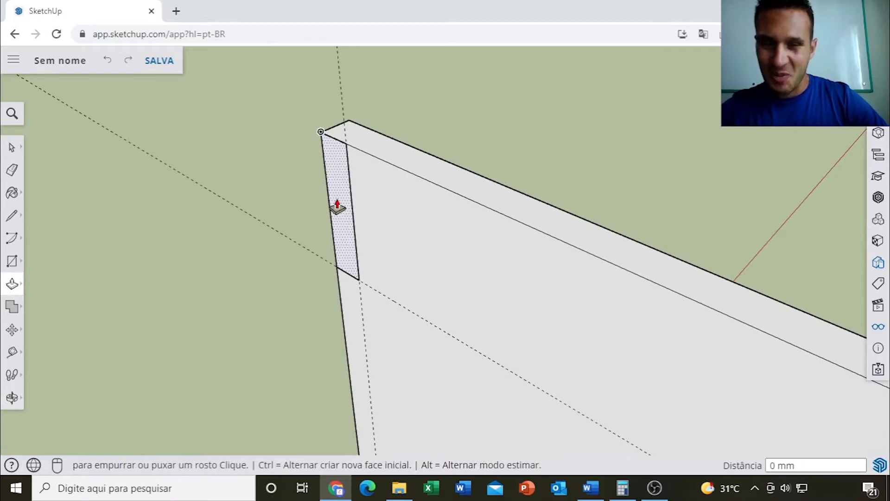
click(332, 166)
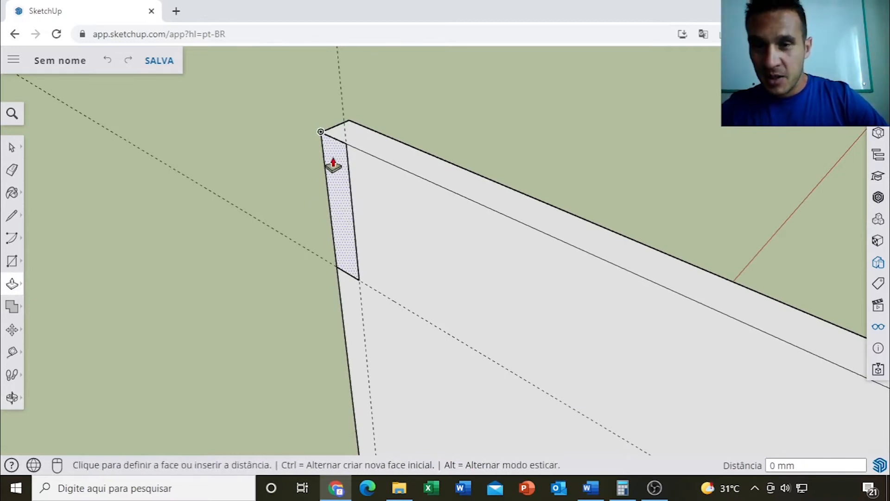
scroll(333, 172, down, 10)
middle_drag(334, 186, 59, 256)
scroll(286, 157, up, 5)
shift+middle_drag(287, 172, 288, 266)
middle_drag(287, 267, 282, 196)
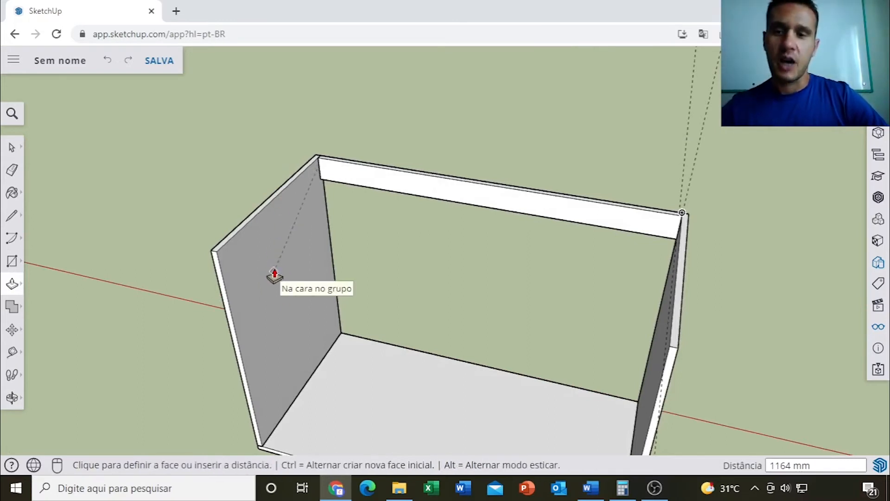
middle_drag(286, 310, 424, 311)
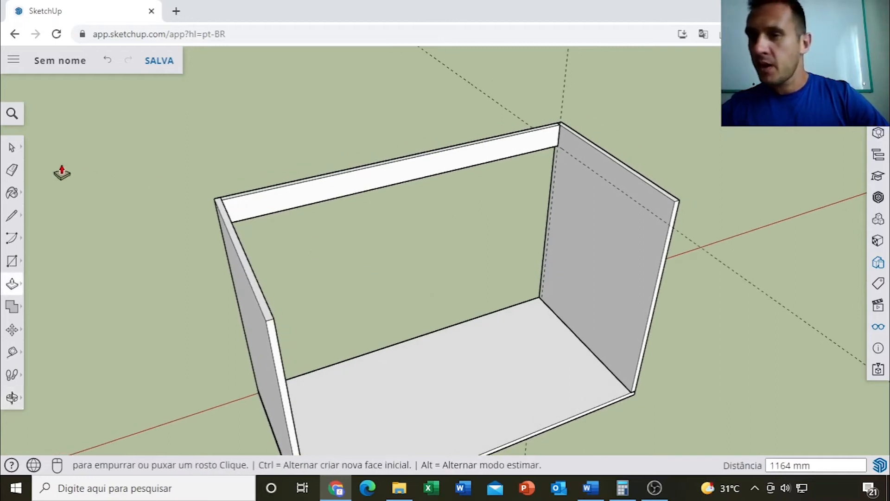
Select the whole rear top rail and make it a group
click(12, 147)
click(353, 177)
right_click(354, 177)
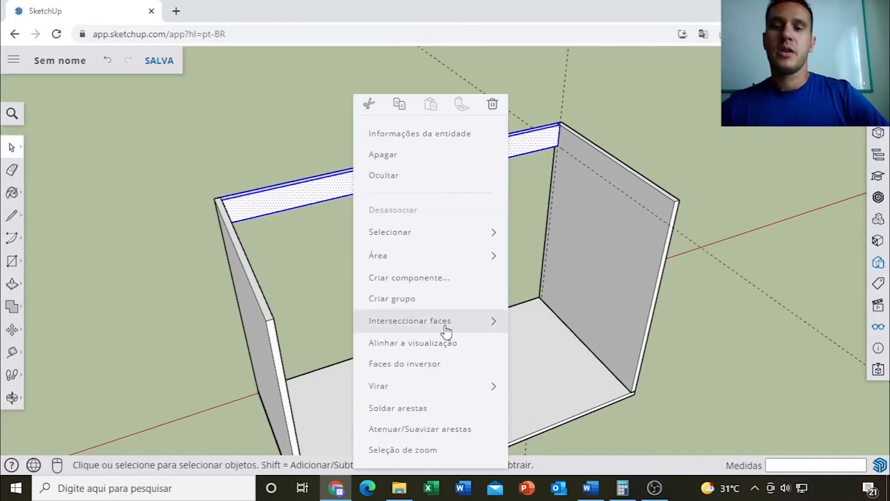
click(360, 299)
Copy the rear top rail 582 mm forward to the front upper corner of the right side panel, and delete the copy
scroll(496, 200, down, 3)
middle_drag(496, 200, 457, 258)
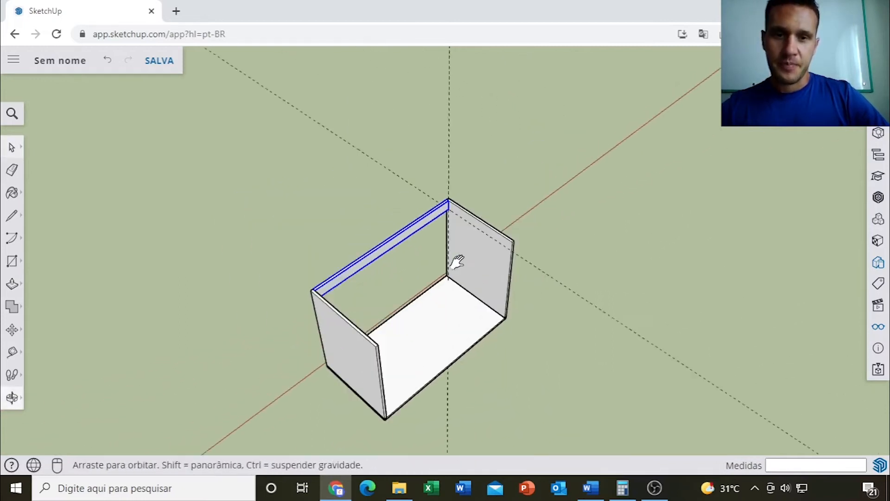
scroll(471, 238, up, 5)
shift+middle_drag(536, 294, 427, 215)
key(space)
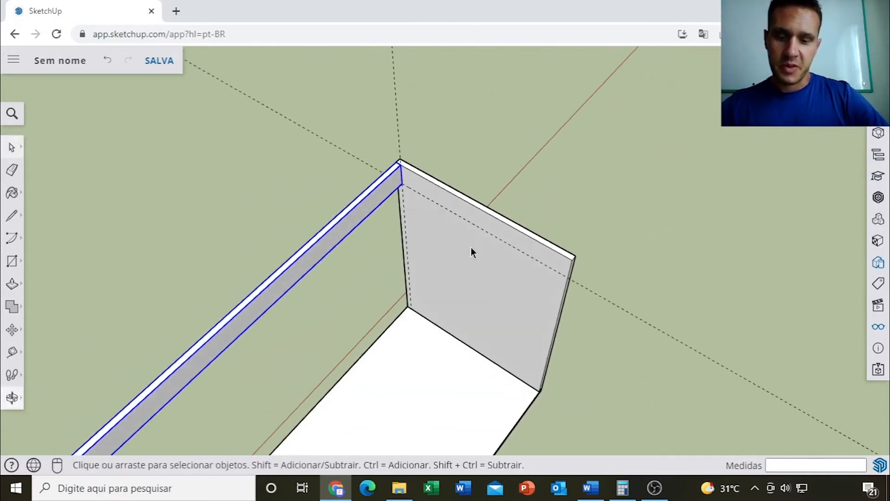
scroll(394, 175, up, 4)
key(m)
click(365, 137)
key(ctrl)
scroll(365, 136, down, 3)
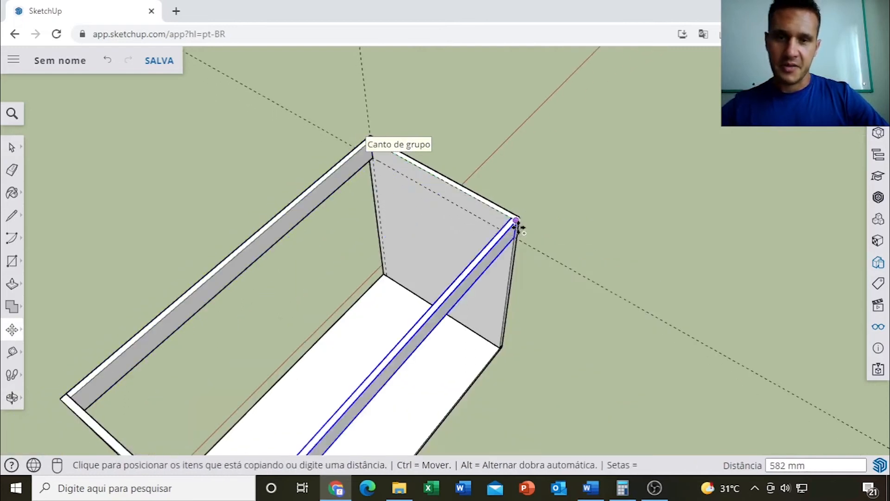
scroll(513, 227, up, 3)
click(509, 208)
scroll(495, 242, down, 5)
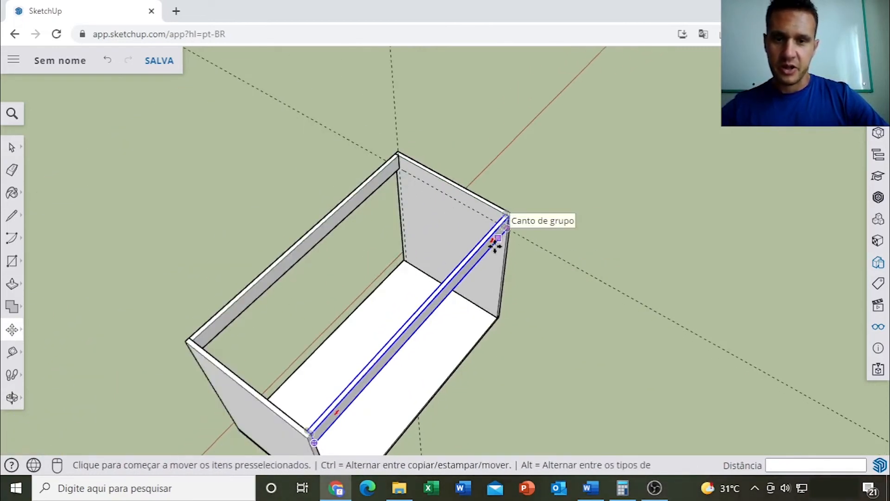
key(space)
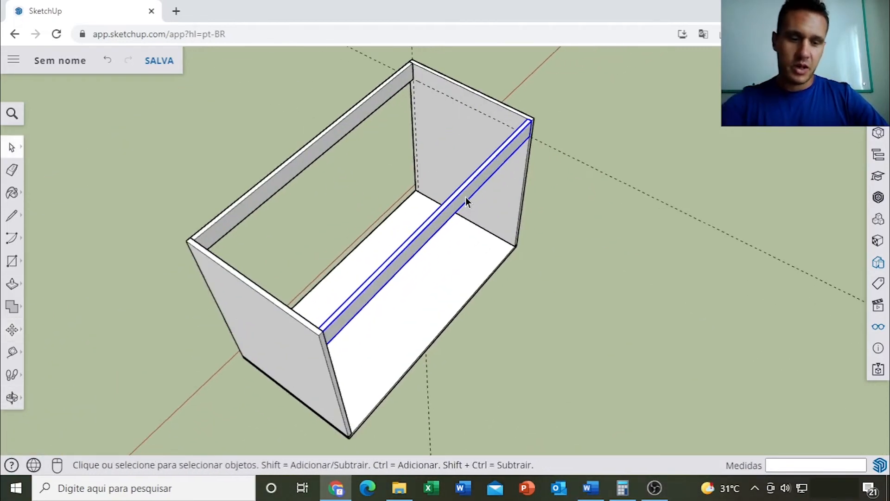
key(Delete)
Erase the leftover guide lines around the new cabinet
scroll(525, 154, down, 2)
shift+middle_drag(524, 158, 501, 203)
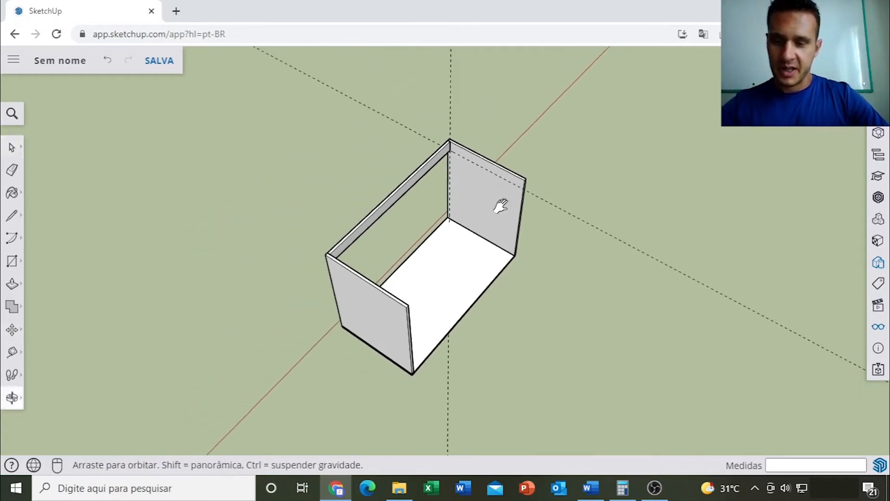
key(e)
key(space)
Draw an 80 x 18 mm upright rectangle in the upper front corner of the right side panel's inner face
scroll(487, 192, up, 3)
middle_drag(488, 192, 465, 190)
scroll(497, 212, up, 5)
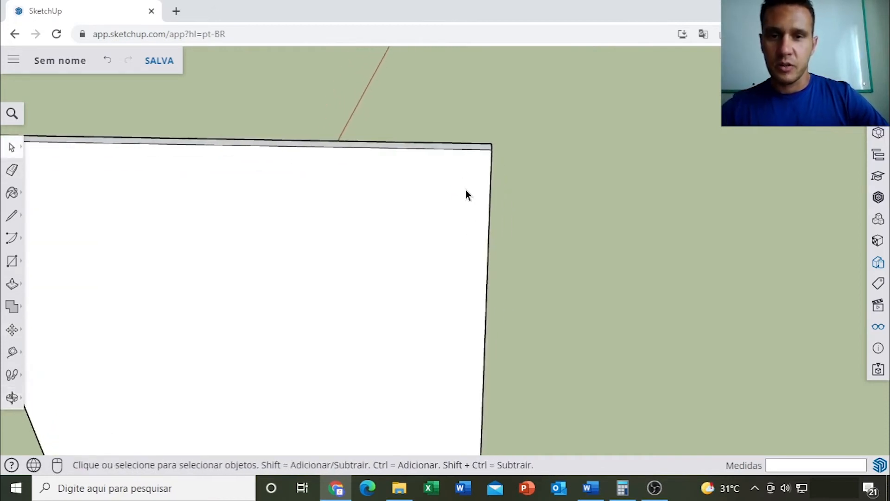
click(12, 266)
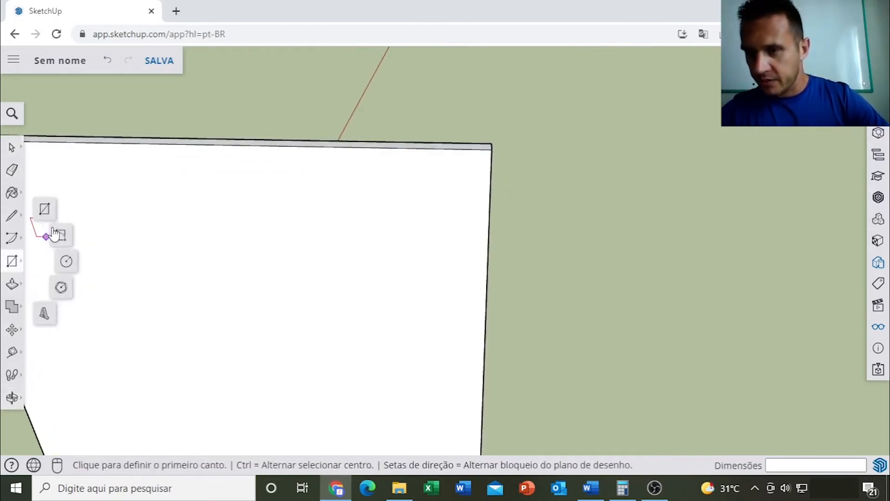
click(492, 148)
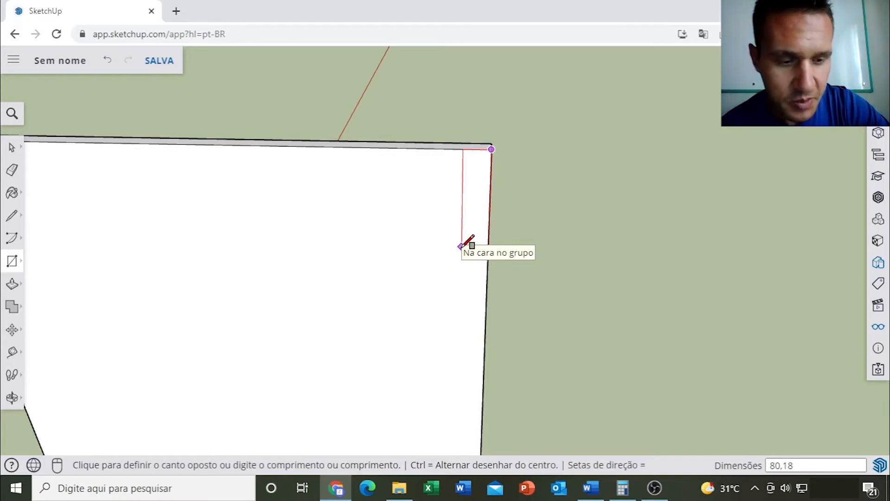
key(Return)
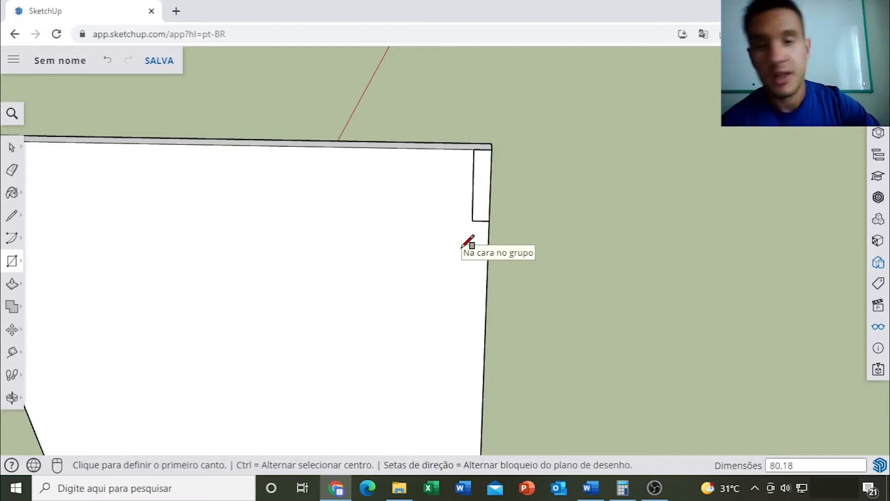
Extrude the front rectangle 1164 mm to the inner face of the left side panel to form the front top rail
middle_drag(537, 284, 349, 289)
scroll(349, 288, down, 2)
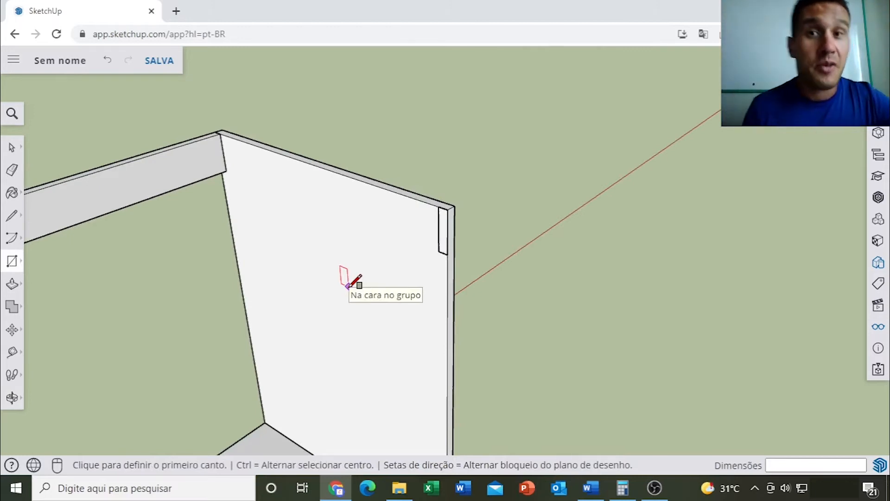
click(12, 284)
click(46, 260)
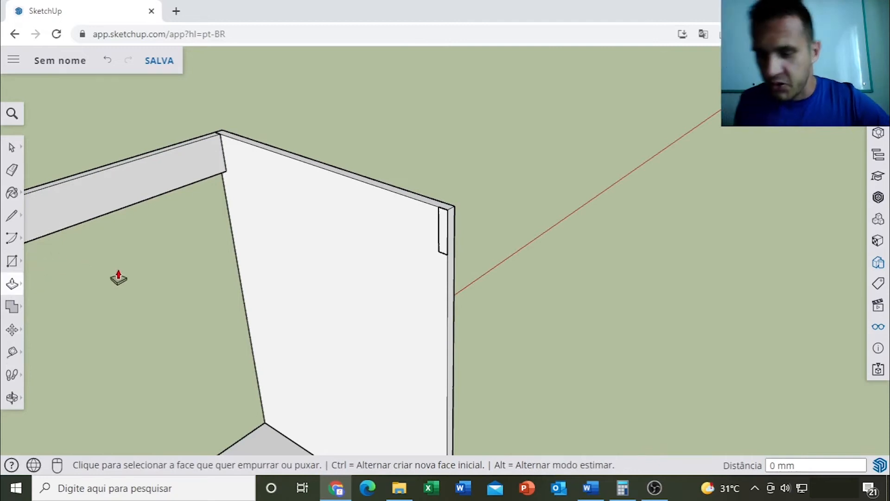
middle_drag(302, 333, 338, 326)
scroll(502, 243, up, 1)
click(473, 204)
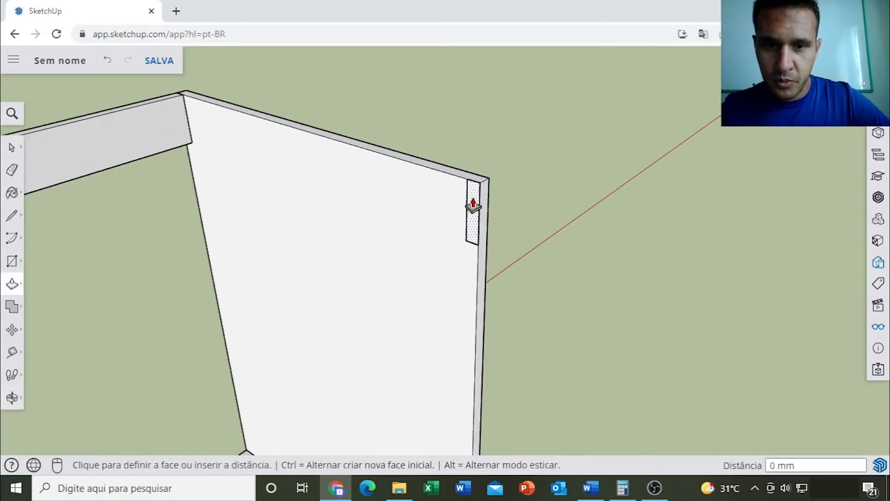
scroll(474, 203, down, 3)
scroll(478, 203, down, 4)
middle_drag(473, 208, 78, 346)
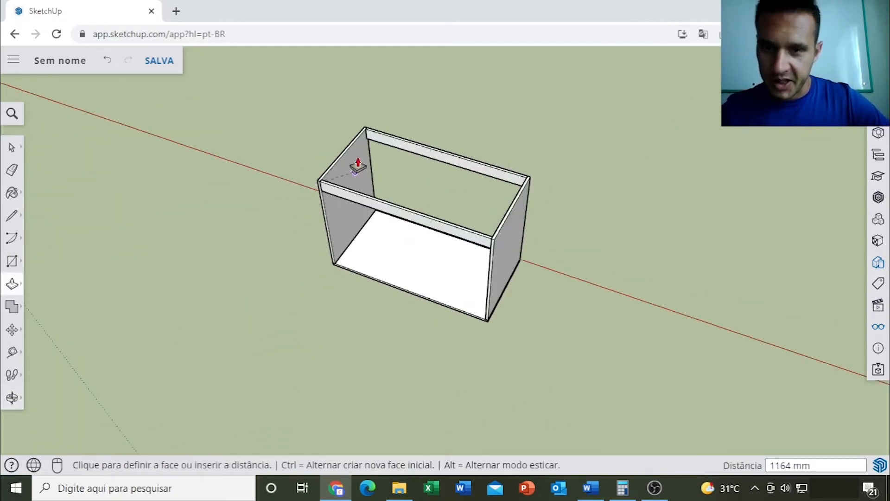
scroll(355, 163, up, 3)
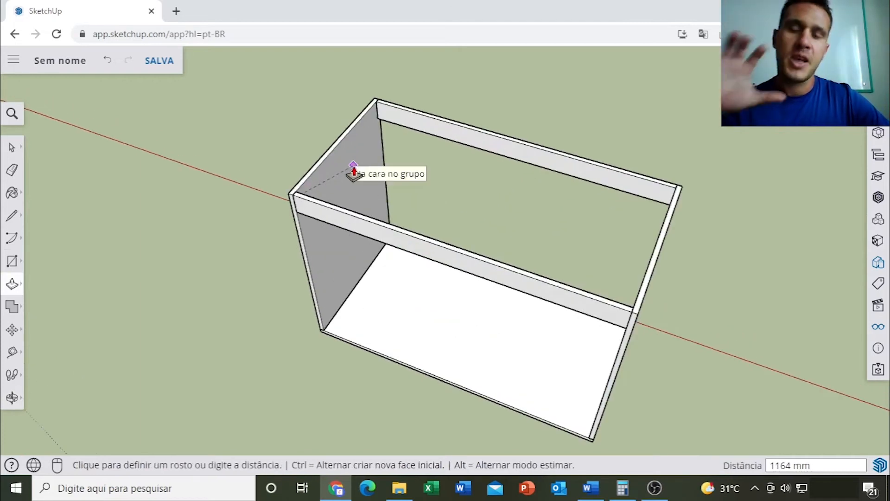
click(354, 172)
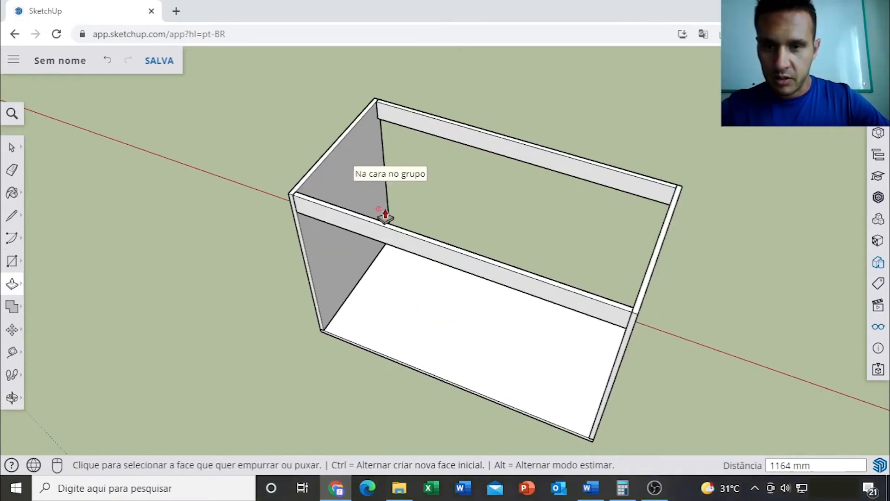
Select the whole front top rail and make it a group
key(space)
click(409, 246)
right_click(409, 246)
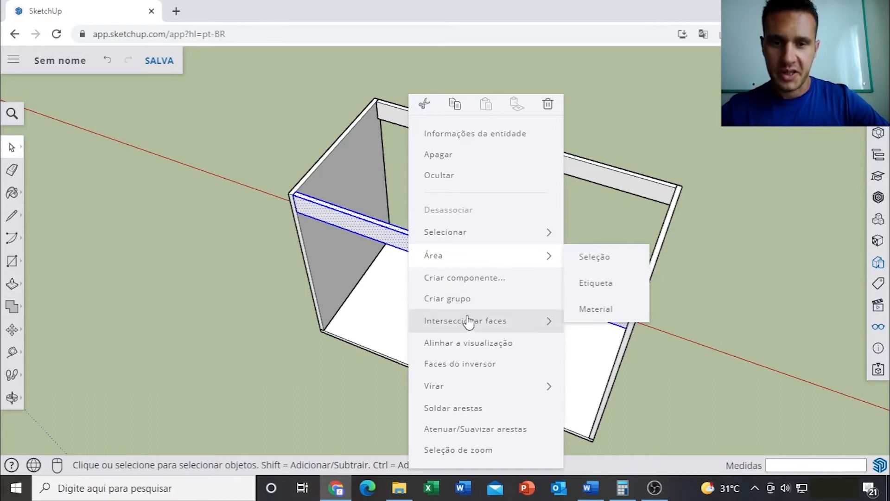
click(437, 303)
Examine the finished example cabinet to see how its internal vertical divider fits between the doors and drawers
scroll(435, 305, down, 5)
middle_drag(435, 306, 571, 188)
scroll(519, 269, up, 2)
mouse_move(520, 268)
middle_down()
mouse_move(648, 241)
mouse_move(477, 312)
mouse_move(494, 305)
middle_up()
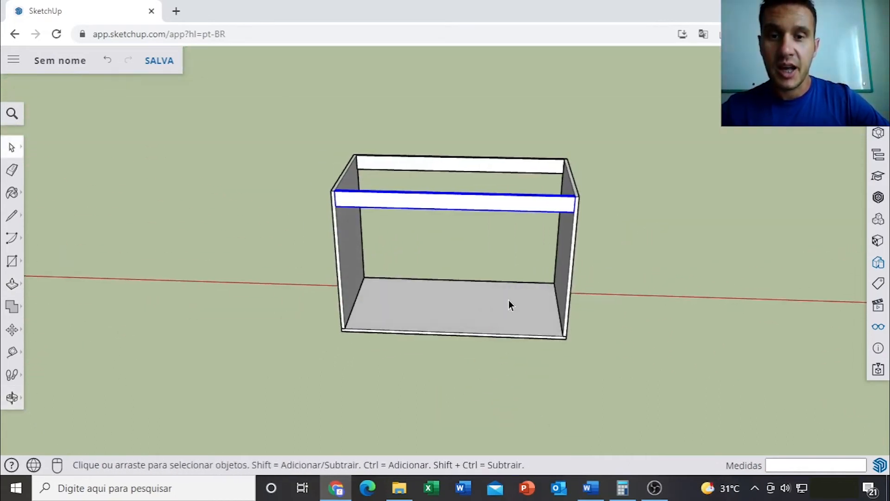
scroll(509, 300, down, 5)
middle_drag(358, 256, 391, 254)
scroll(391, 256, up, 3)
scroll(391, 254, up, 3)
middle_drag(310, 261, 487, 260)
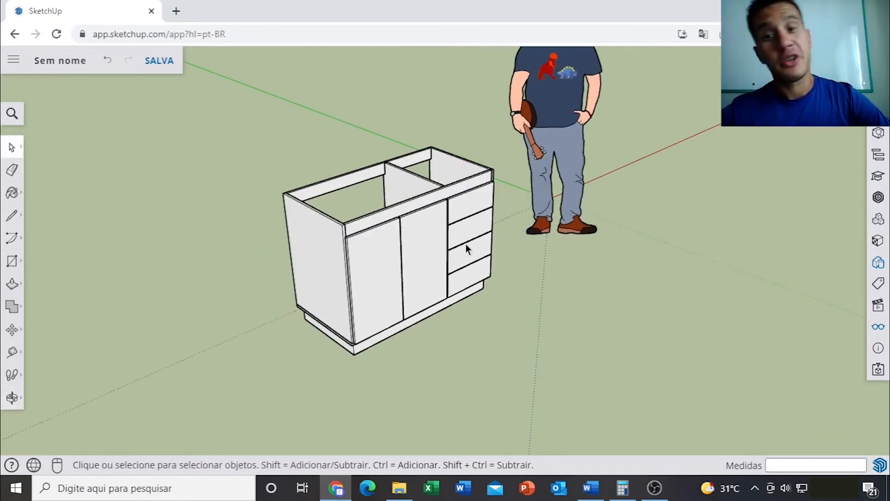
middle_drag(483, 219, 370, 240)
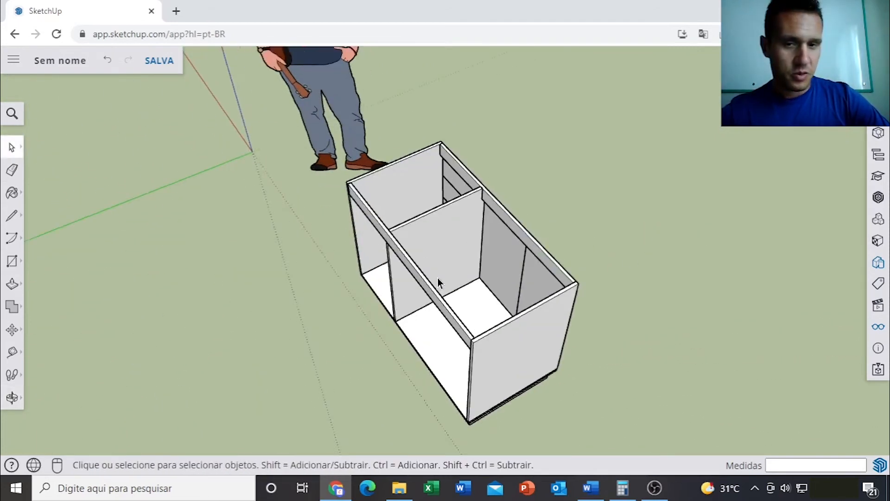
scroll(437, 277, up, 3)
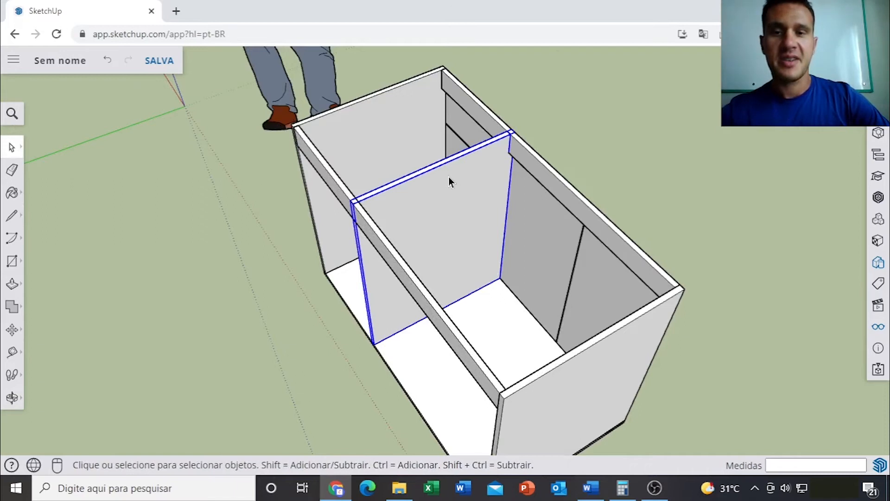
Copy the new cabinet's right side panel 600 mm inward along the bottom board to form a vertical divider
scroll(449, 176, down, 6)
middle_drag(457, 101, 396, 249)
scroll(613, 233, up, 8)
middle_drag(608, 269, 527, 263)
scroll(576, 250, up, 3)
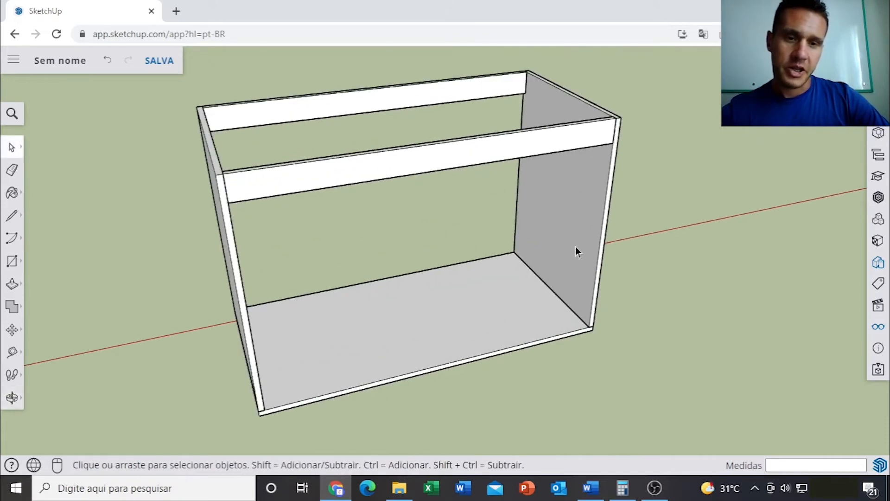
click(584, 214)
scroll(592, 325, up, 4)
key(m)
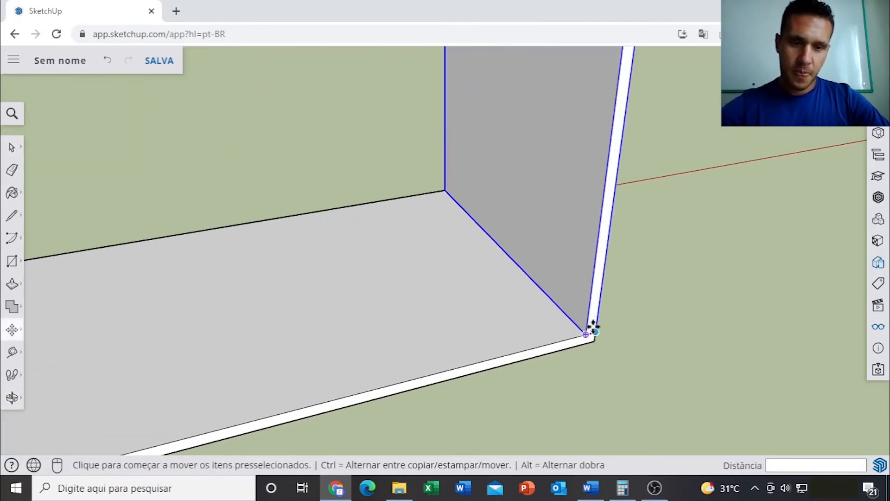
click(592, 329)
key(ctrl)
scroll(580, 334, down, 5)
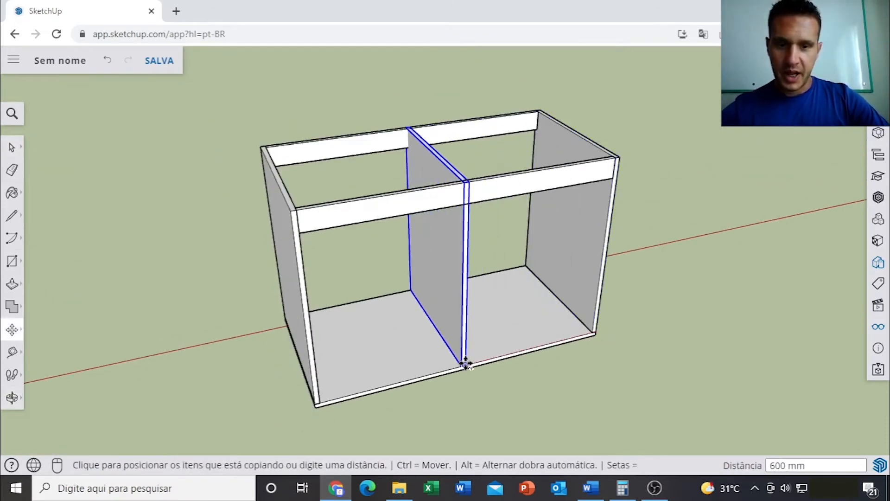
click(519, 332)
scroll(628, 294, down, 4)
middle_drag(627, 294, 554, 293)
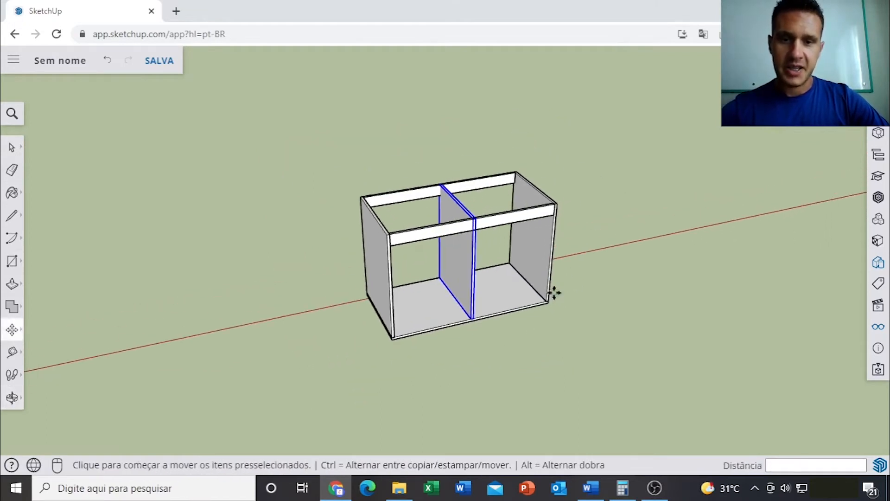
key(space)
Place a guide on the bottom board 400 mm from the inner face of the right side panel
scroll(519, 290, up, 3)
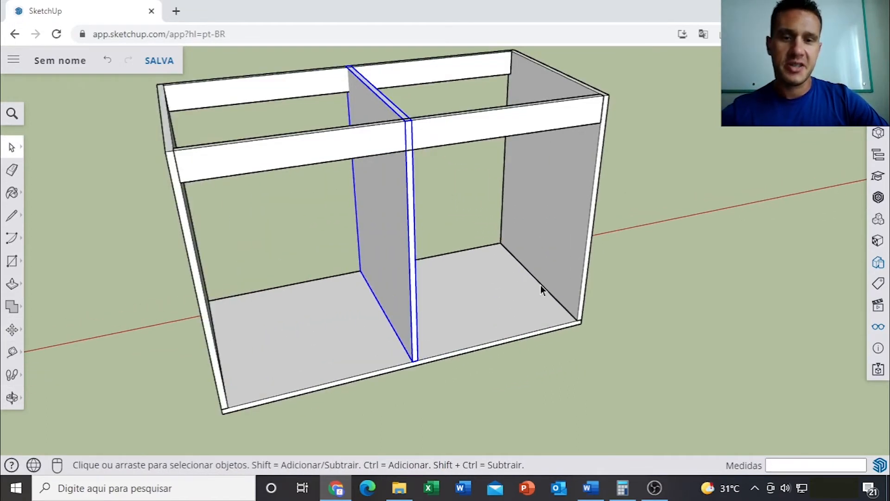
scroll(547, 301, up, 3)
middle_drag(555, 308, 597, 303)
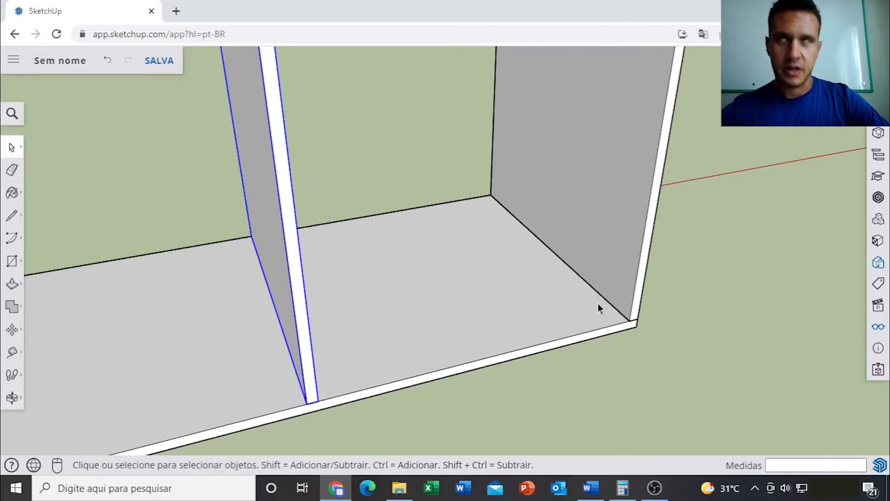
scroll(597, 303, up, 4)
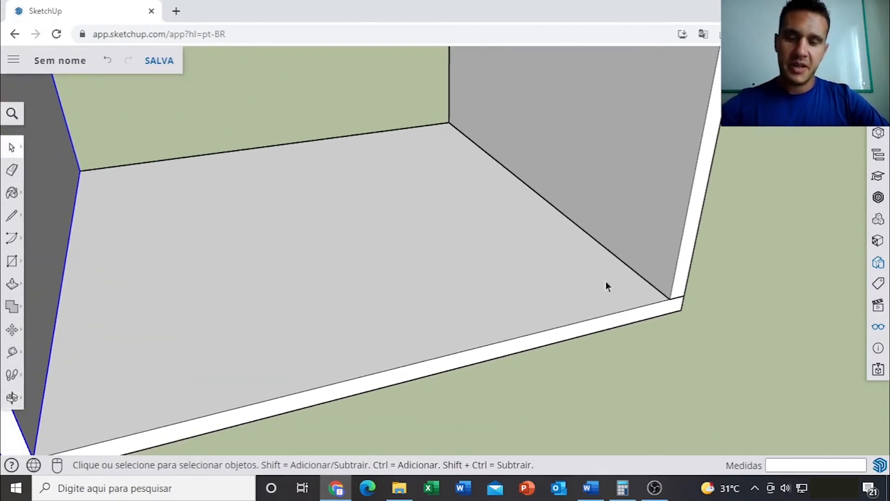
key(t)
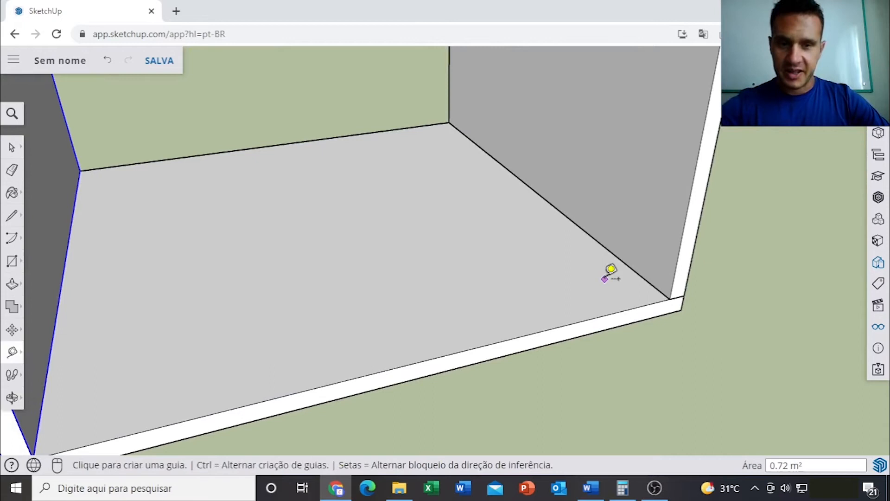
click(587, 233)
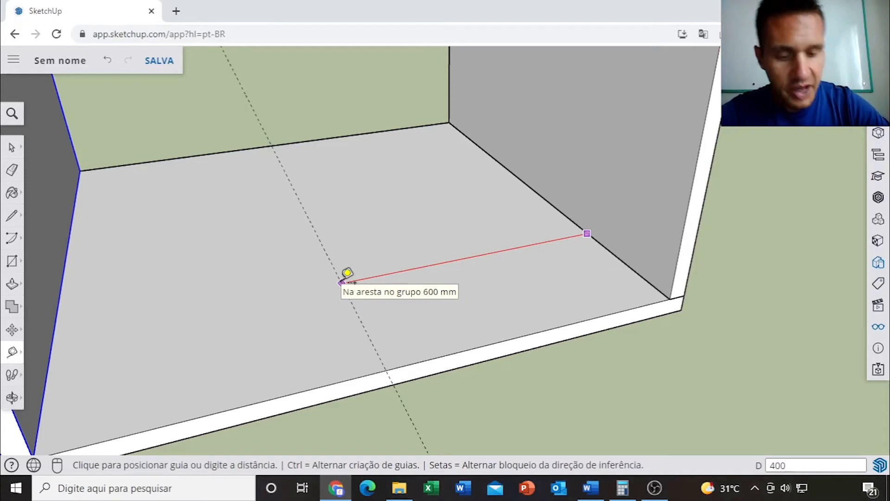
key(Return)
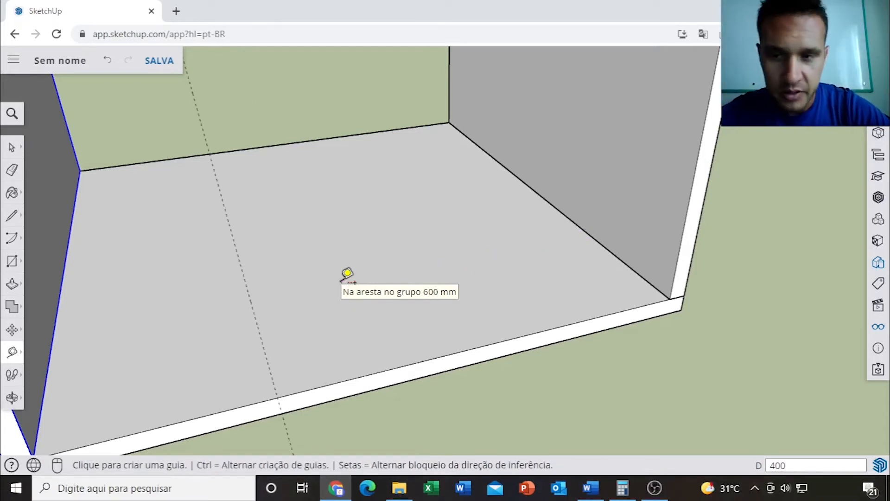
Move the divider along the bottom board so its right front corner meets the guide 400 mm from the right side panel
scroll(341, 281, down, 3)
middle_drag(341, 281, 405, 232)
scroll(388, 248, up, 3)
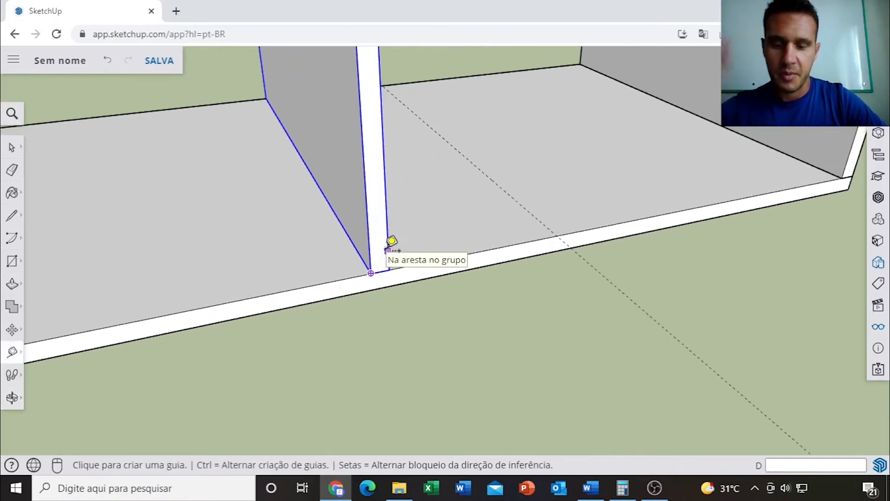
key(m)
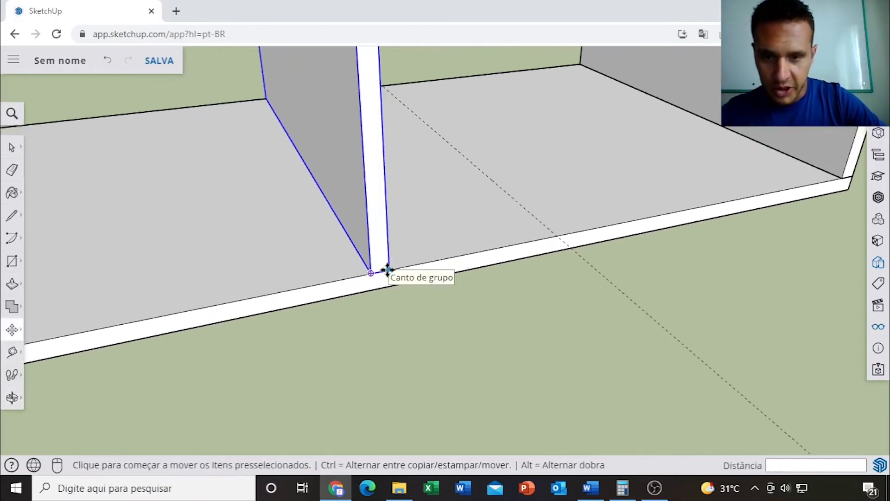
click(387, 269)
middle_drag(538, 238, 541, 238)
scroll(541, 238, up, 8)
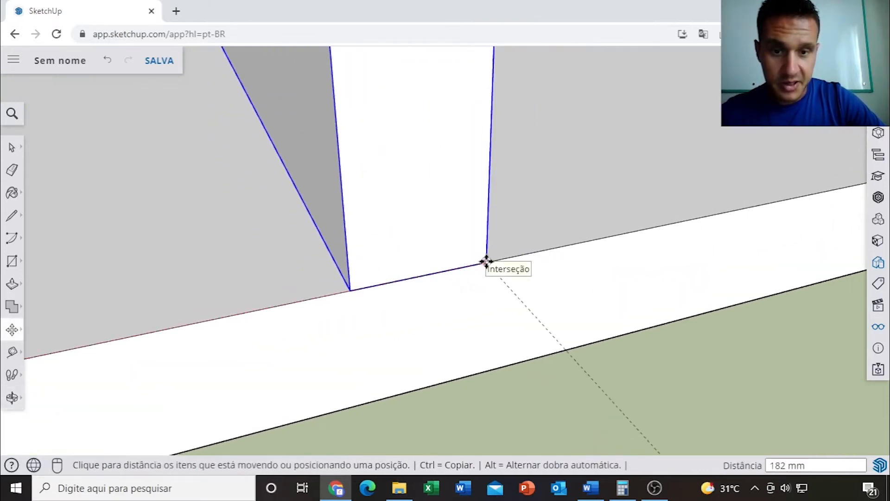
click(487, 263)
scroll(485, 255, down, 10)
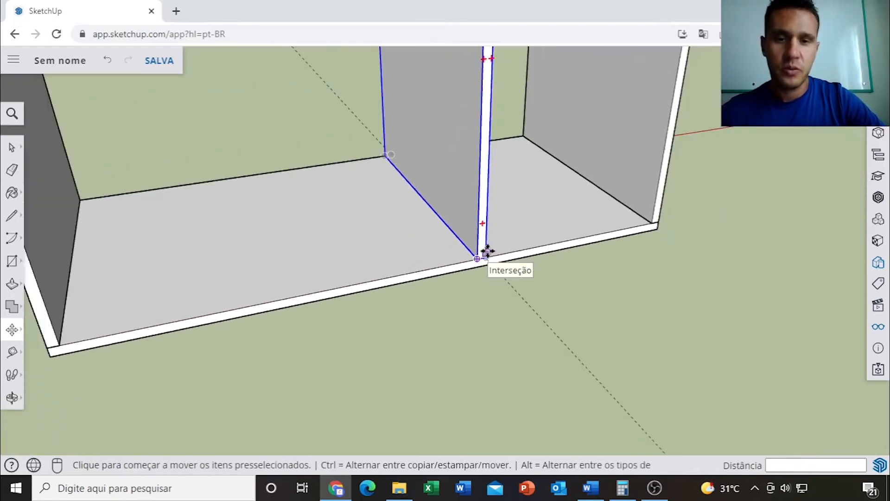
key(space)
scroll(448, 235, up, 5)
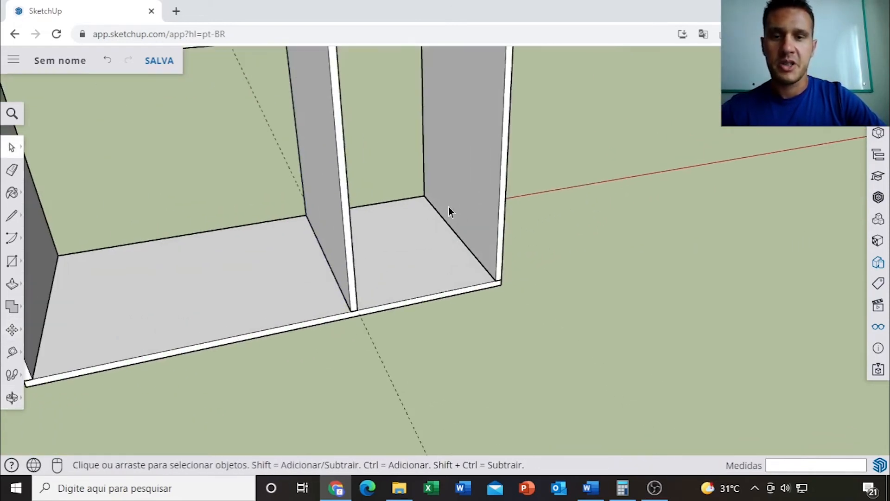
Delete the internal divider and the guide line on the bottom board
scroll(449, 208, down, 5)
middle_drag(456, 243, 469, 264)
scroll(379, 210, up, 5)
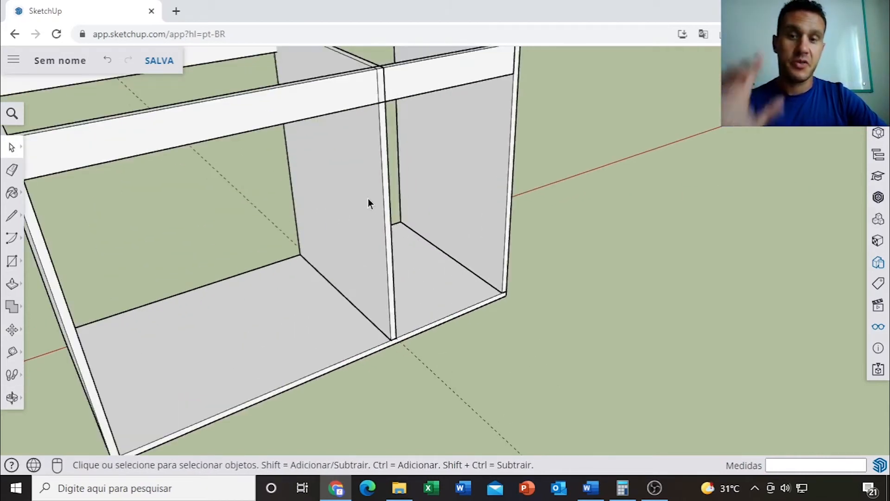
double_click(368, 199)
key(Delete)
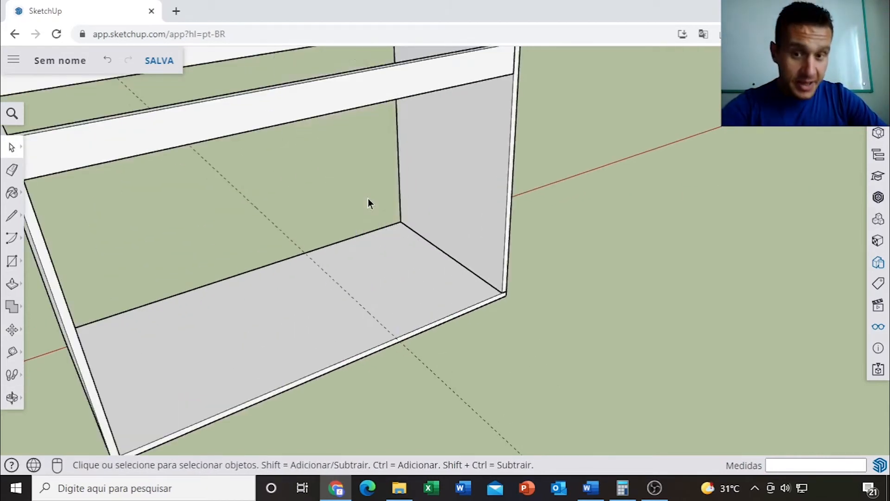
scroll(371, 204, down, 6)
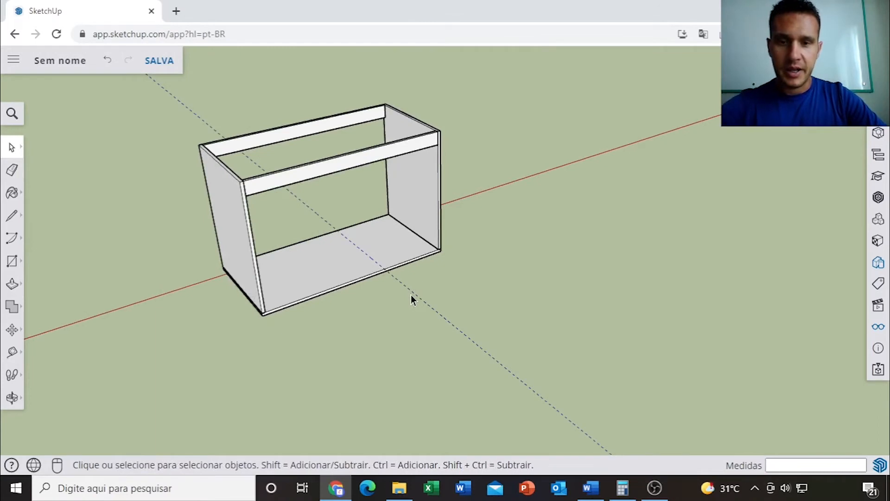
scroll(442, 255, up, 5)
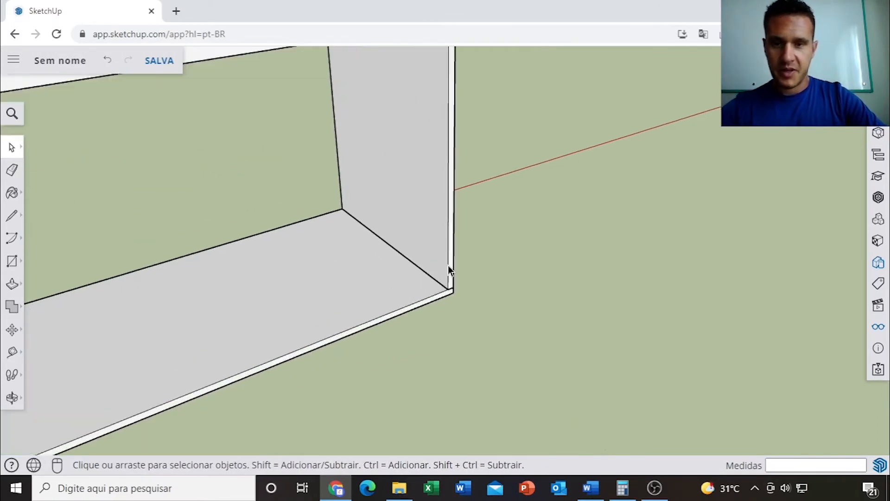
Copy the right side panel inward so the copy sits flush against the original's inner face
middle_drag(446, 299, 473, 255)
scroll(437, 267, up, 3)
click(453, 269)
scroll(454, 270, up, 2)
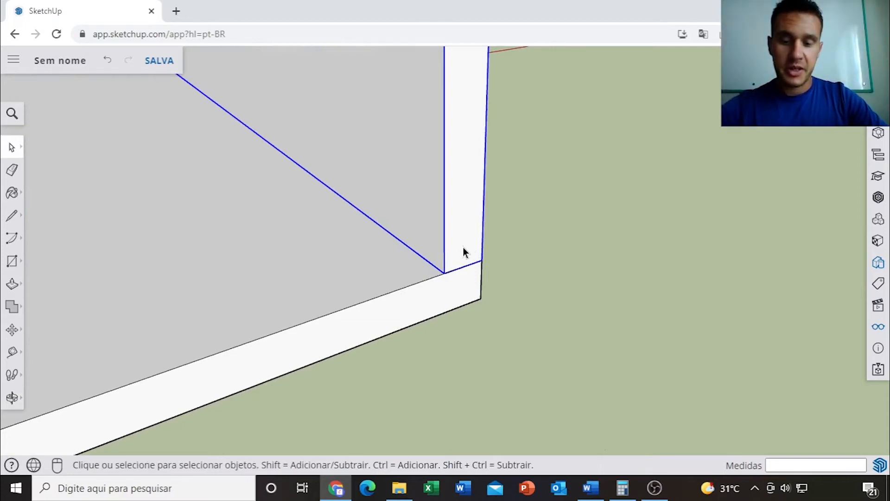
key(m)
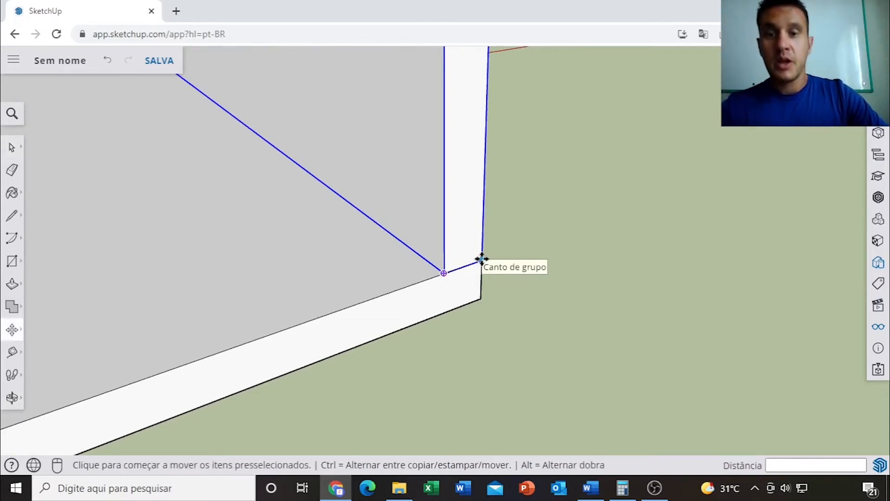
click(482, 258)
key(ctrl)
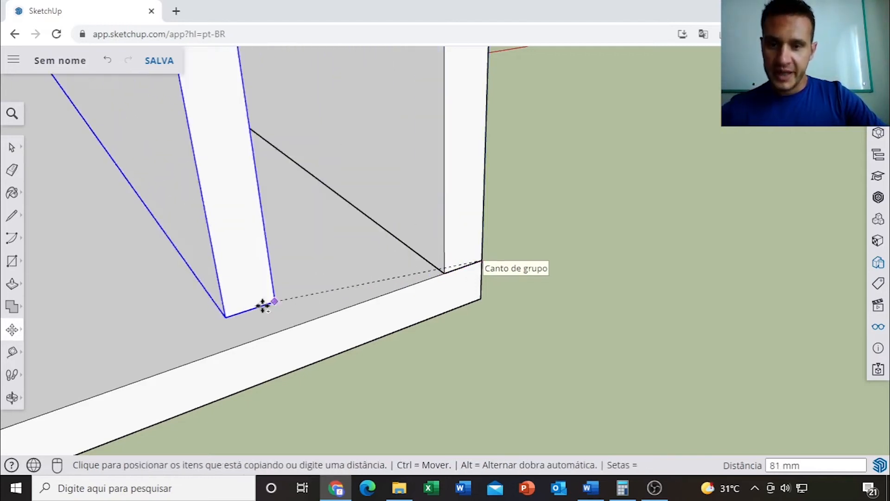
click(444, 274)
scroll(433, 253, down, 5)
middle_drag(437, 188, 378, 249)
Move the copied panel 400 mm inward along the bottom board to form the divider
key(m)
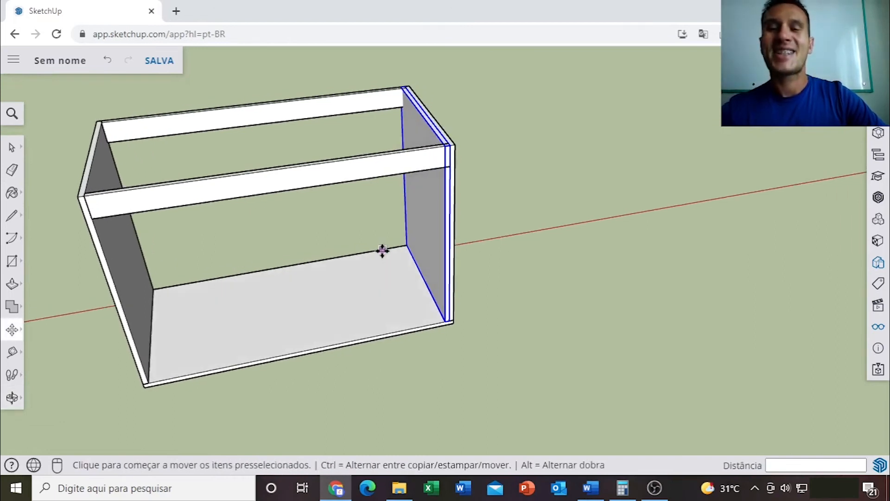
scroll(433, 322, up, 4)
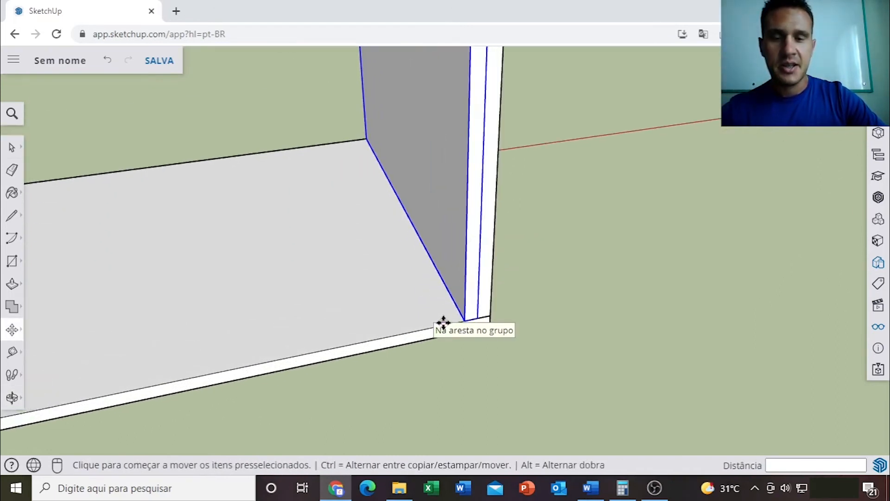
scroll(444, 323, up, 2)
middle_drag(481, 336, 579, 292)
scroll(465, 308, up, 3)
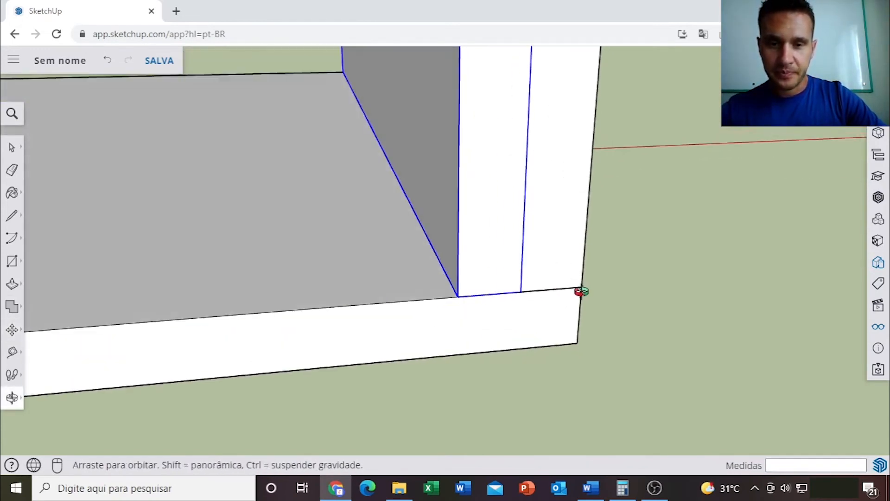
click(520, 291)
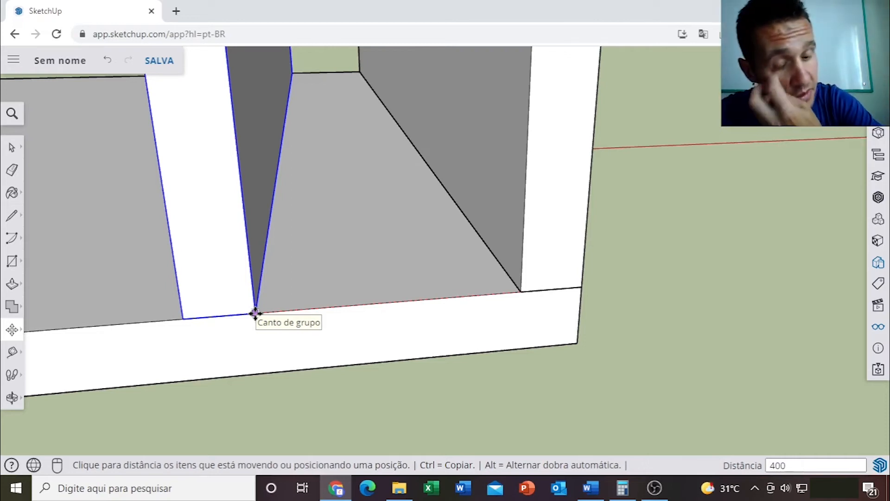
key(Return)
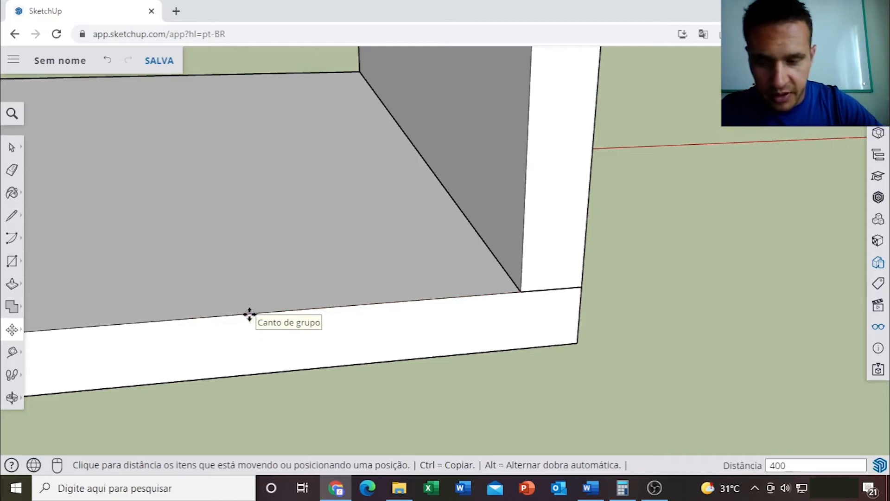
scroll(246, 315, down, 10)
middle_drag(228, 284, 365, 277)
click(600, 154)
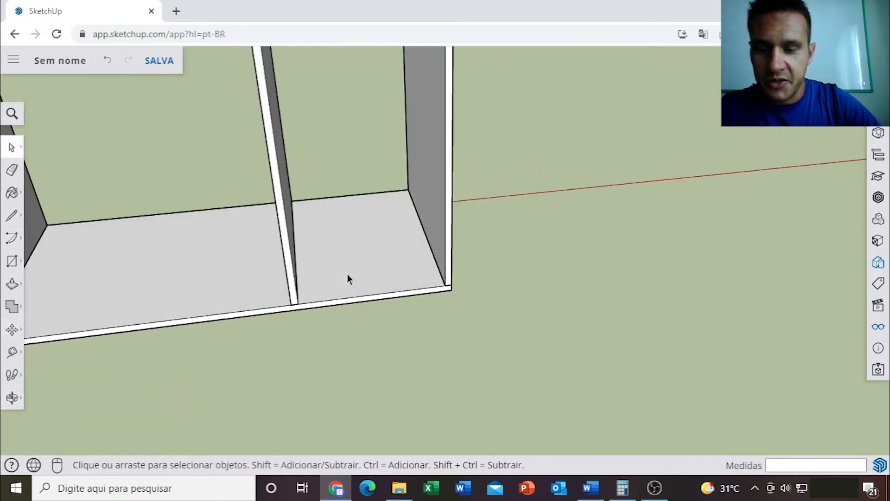
Measure the clear width between the divider and the right side panel
scroll(347, 278, up, 3)
key(t)
click(228, 267)
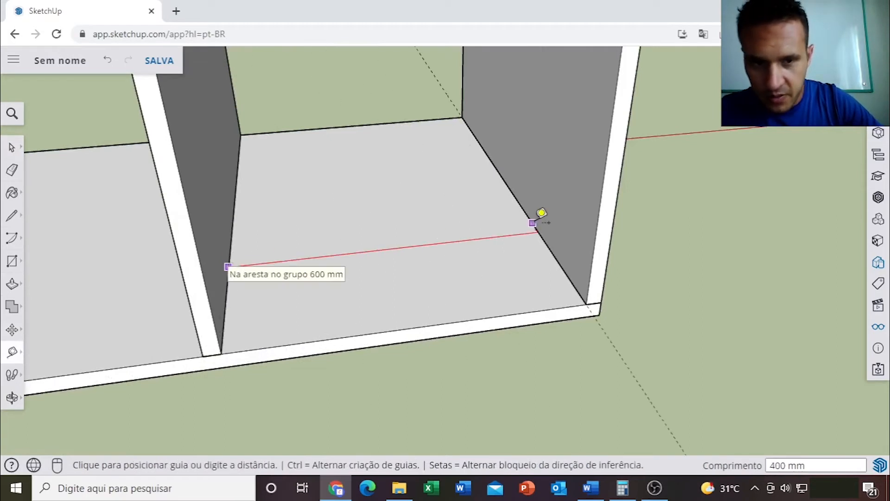
key(Escape)
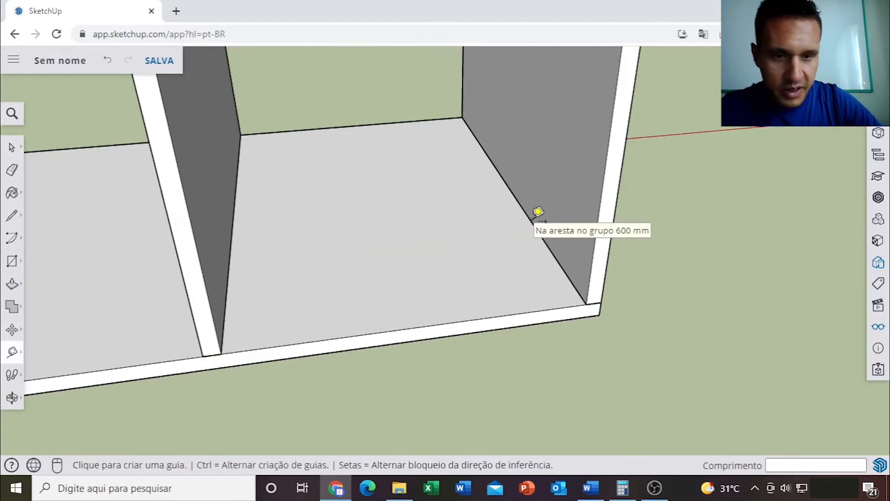
key(space)
scroll(534, 225, down, 9)
shift+middle_drag(517, 199, 511, 262)
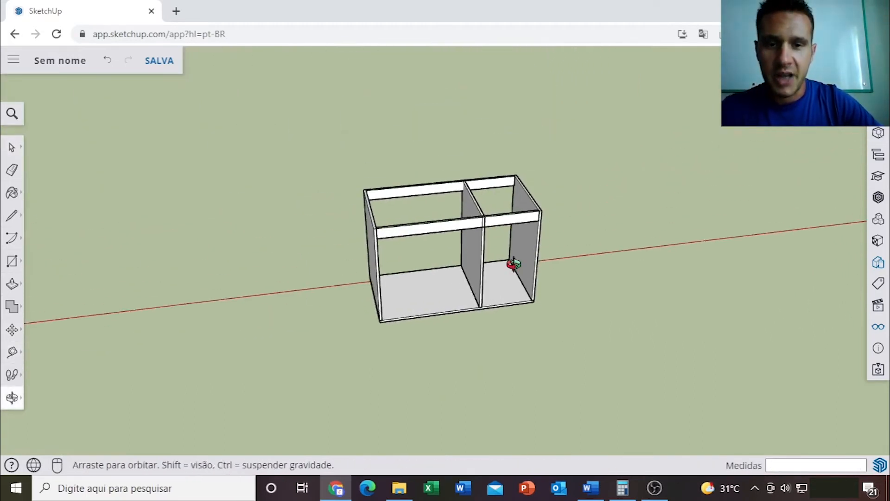
Examine where the divider and the front top rail intersect by selecting each part in turn
scroll(480, 222, up, 5)
middle_drag(479, 227, 506, 249)
scroll(525, 196, up, 3)
click(524, 195)
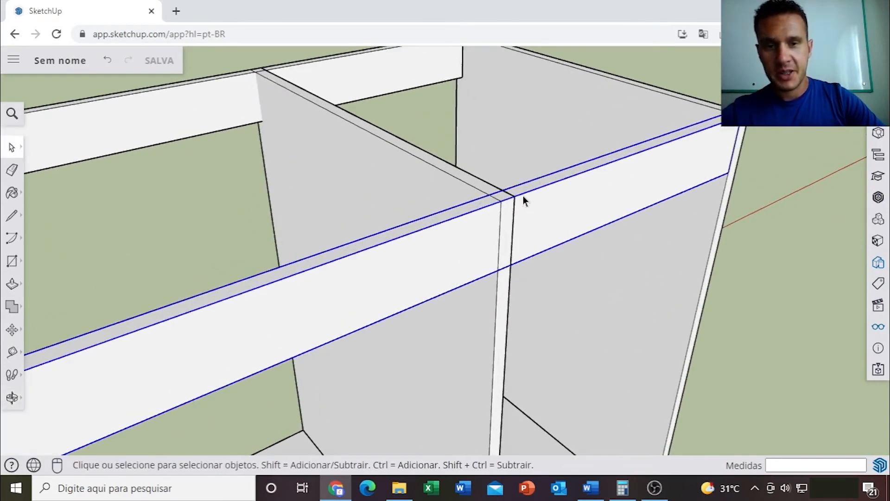
click(455, 175)
click(462, 231)
click(440, 168)
click(588, 196)
click(437, 185)
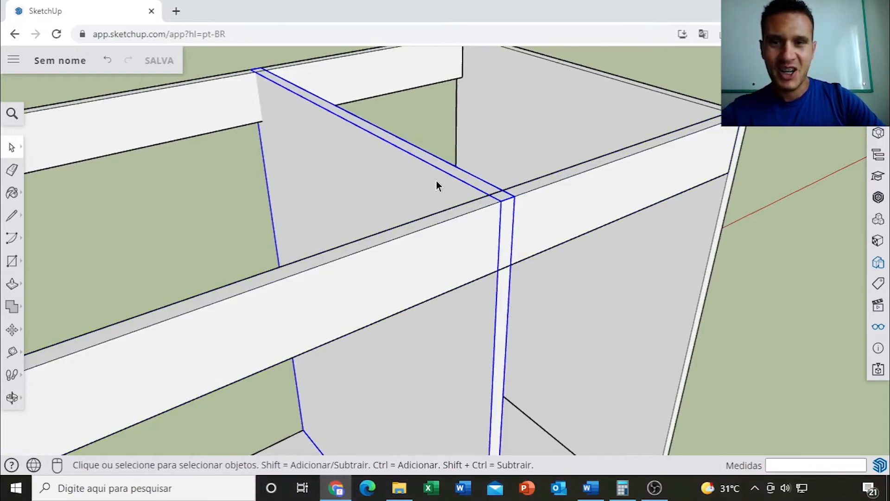
scroll(517, 205, down, 5)
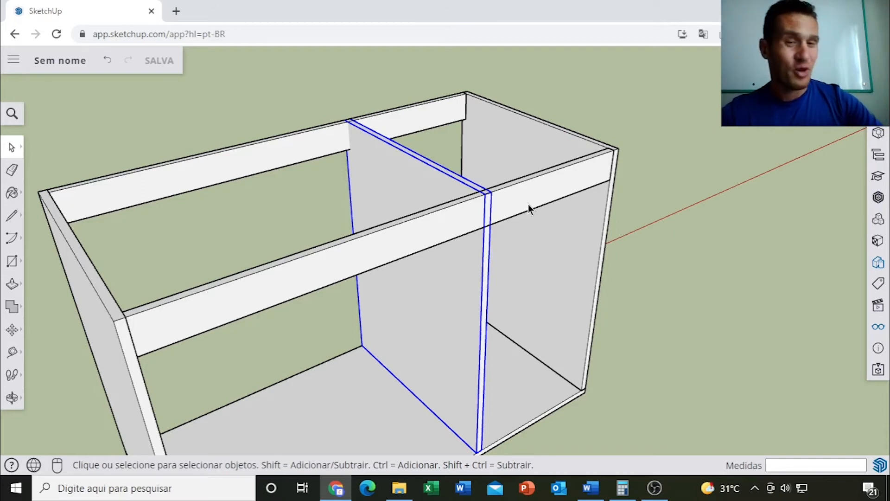
middle_drag(489, 210, 472, 235)
scroll(479, 240, up, 2)
scroll(479, 240, up, 2)
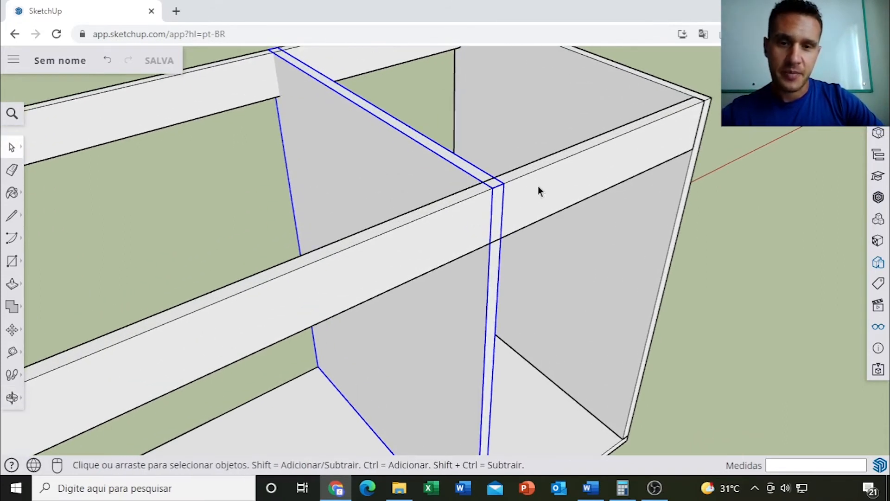
Measure along the divider from the back top rail's inner face toward the front rail
middle_drag(391, 180, 718, 158)
scroll(591, 298, down, 3)
scroll(575, 247, up, 6)
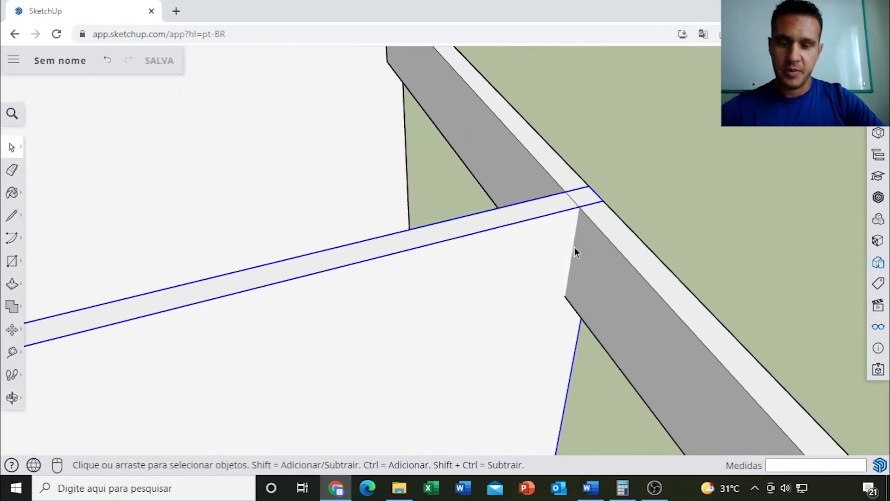
key(t)
scroll(580, 233, down, 1)
scroll(582, 201, down, 4)
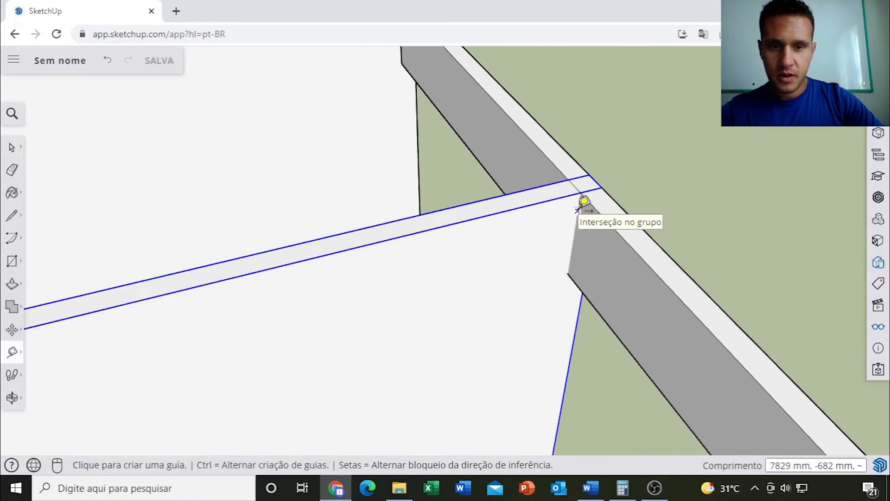
middle_drag(576, 209, 328, 265)
scroll(350, 224, up, 3)
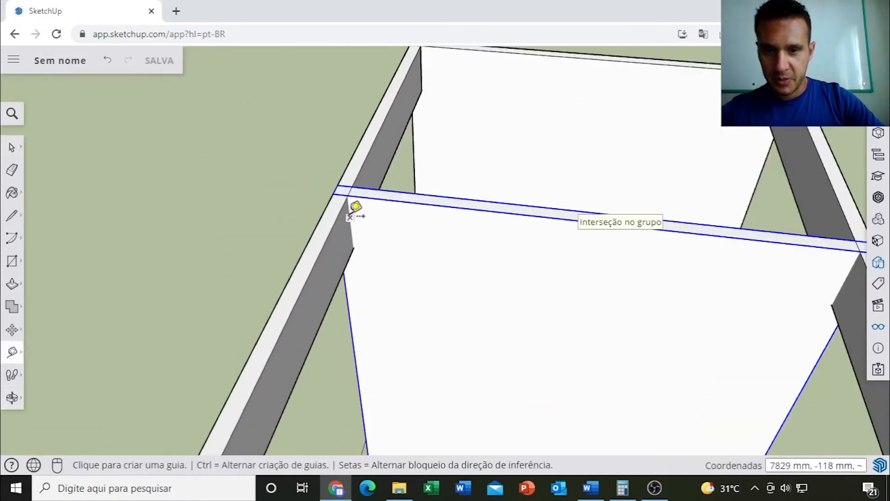
click(350, 216)
middle_drag(507, 206, 600, 252)
click(600, 252)
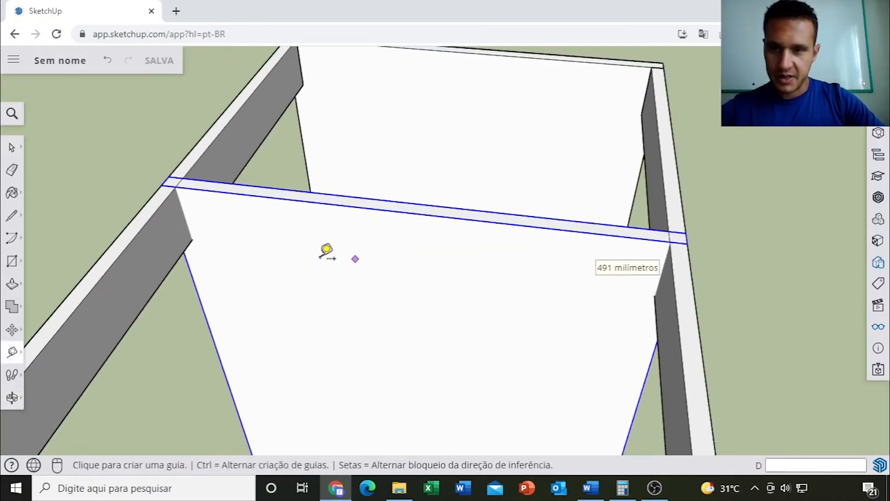
Measure across the divider's side face from its junction with the back top rail to a point partway across
scroll(325, 260, up, 2)
key(space)
key(t)
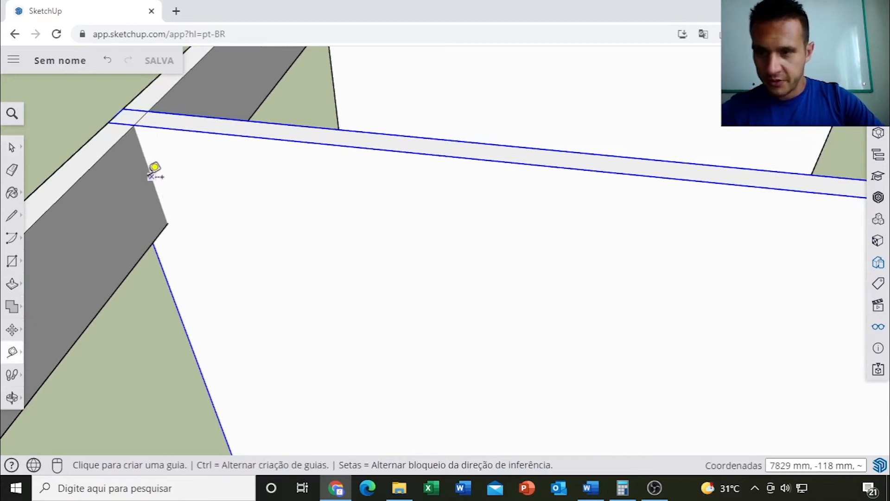
click(152, 177)
scroll(367, 186, down, 4)
middle_drag(441, 193, 547, 200)
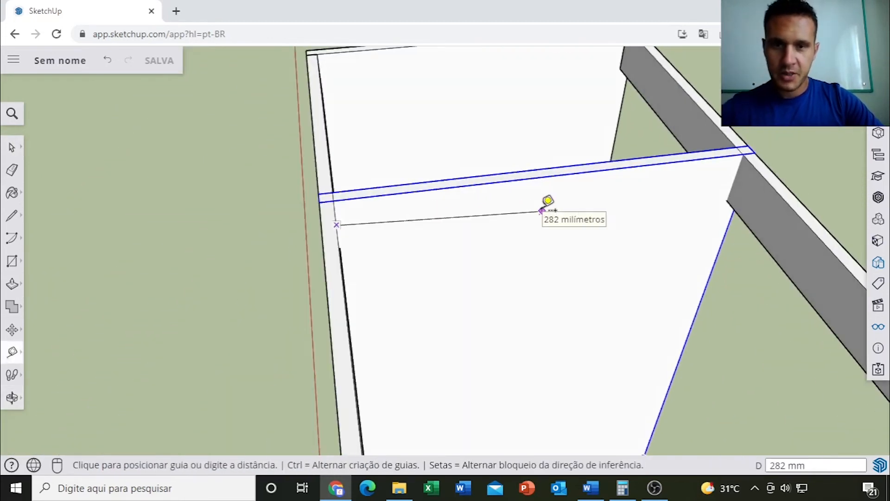
click(542, 211)
key(space)
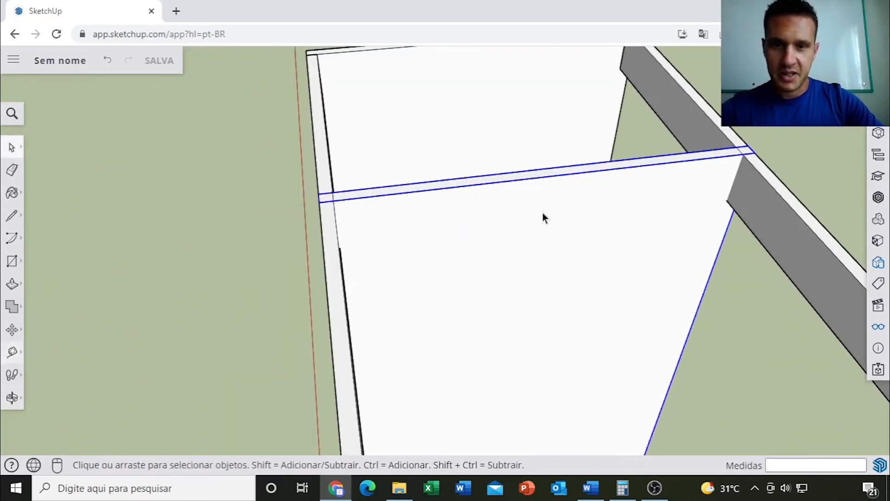
Examine the overlaps between the divider and both top rails, ending at the back rail junction
middle_drag(648, 229, 529, 321)
scroll(471, 244, up, 2)
scroll(485, 235, down, 4)
scroll(575, 262, up, 3)
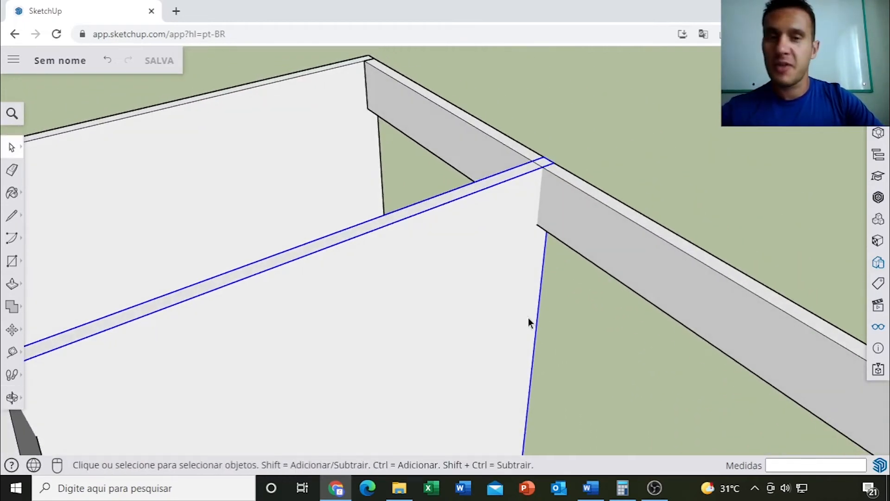
scroll(522, 306, down, 5)
middle_drag(509, 314, 251, 224)
scroll(213, 254, up, 3)
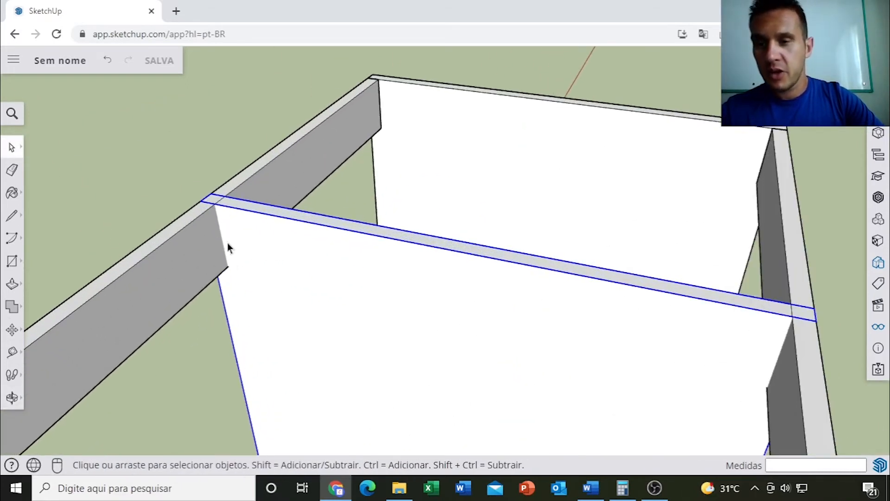
scroll(228, 243, up, 3)
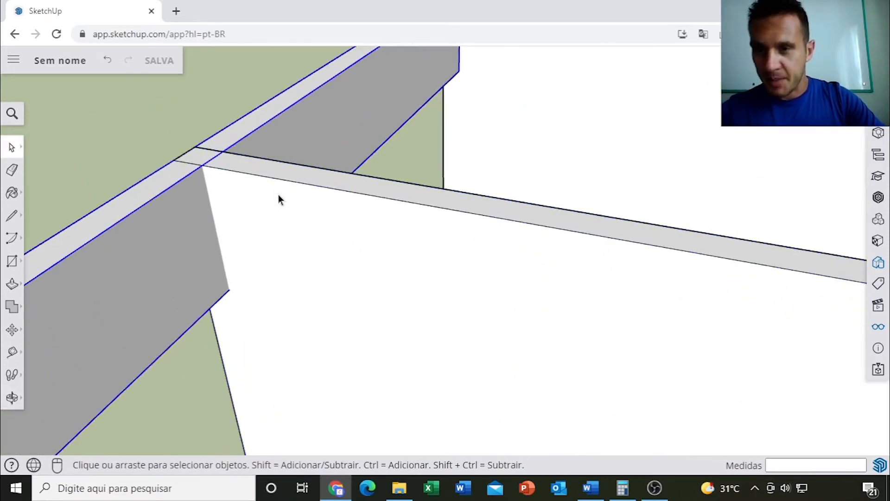
Measure along the divider's side face between the inner faces of the two top rails
key(t)
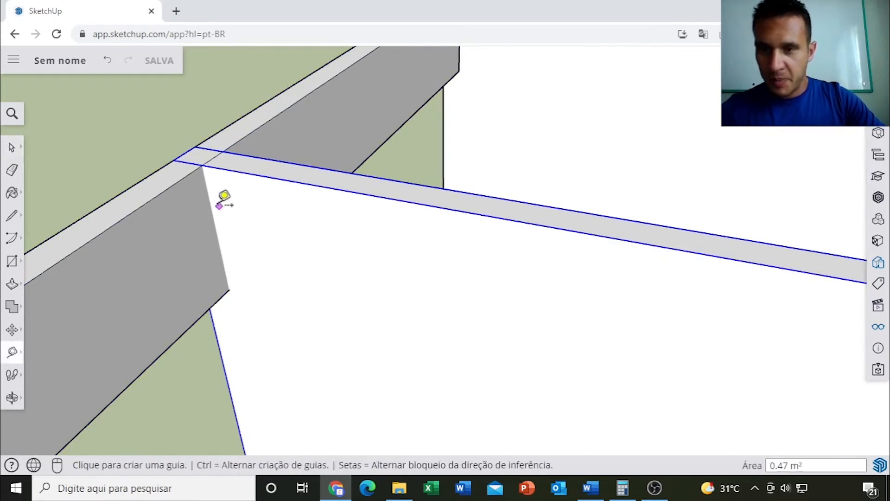
click(216, 191)
scroll(301, 199, down, 3)
middle_drag(333, 208, 533, 215)
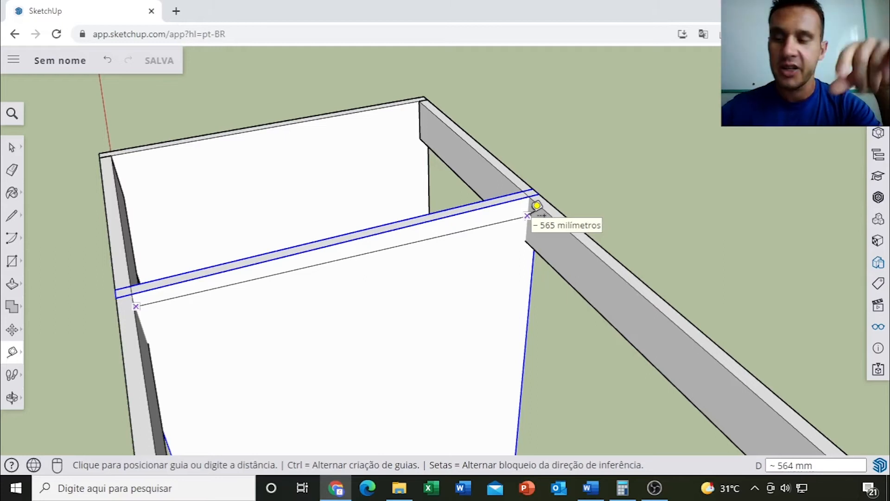
key(Escape)
key(space)
Place guides on the divider's side face along the front top rail's inner face and along its underside, 80 mm below the top edge
scroll(535, 264, up, 5)
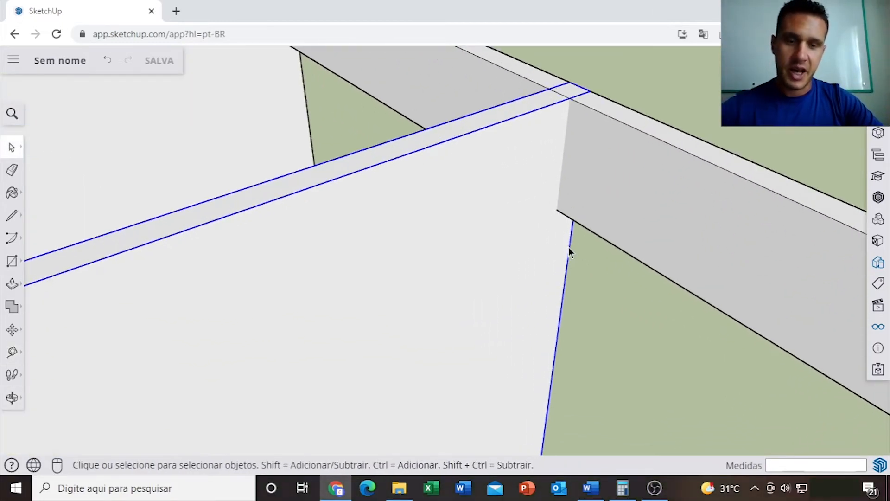
key(t)
click(567, 257)
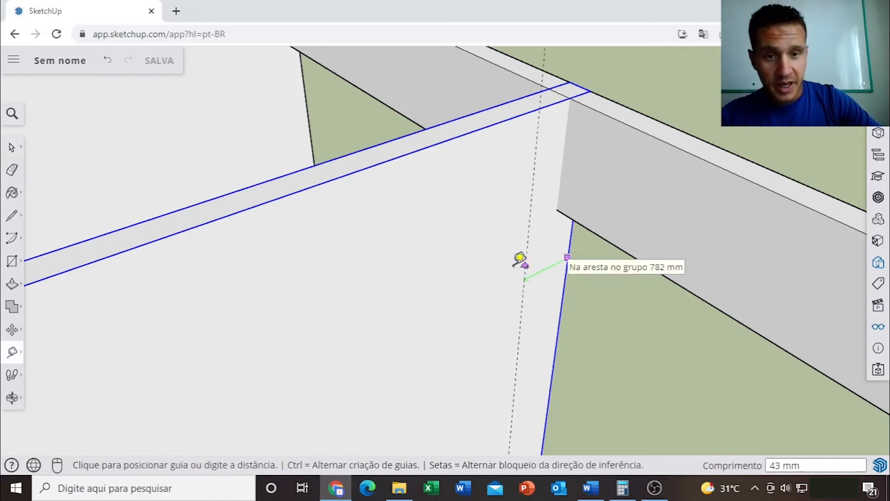
click(562, 202)
scroll(541, 200, down, 2)
scroll(533, 183, up, 2)
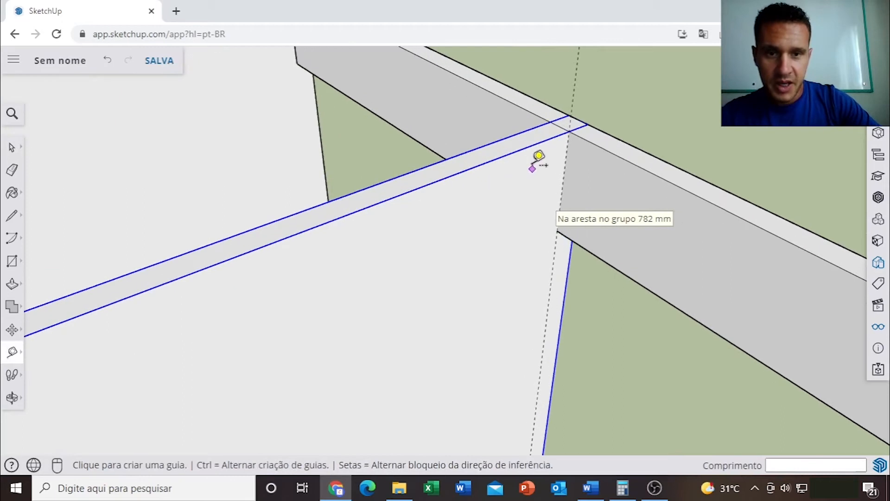
click(533, 145)
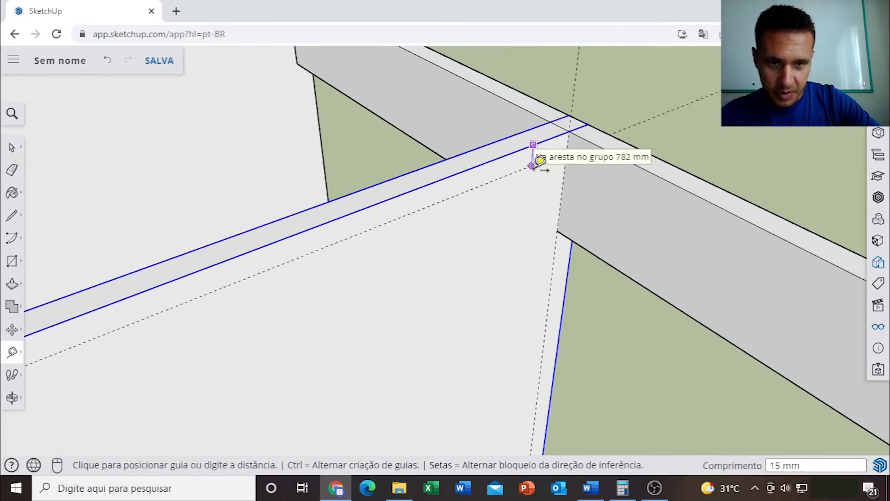
click(558, 229)
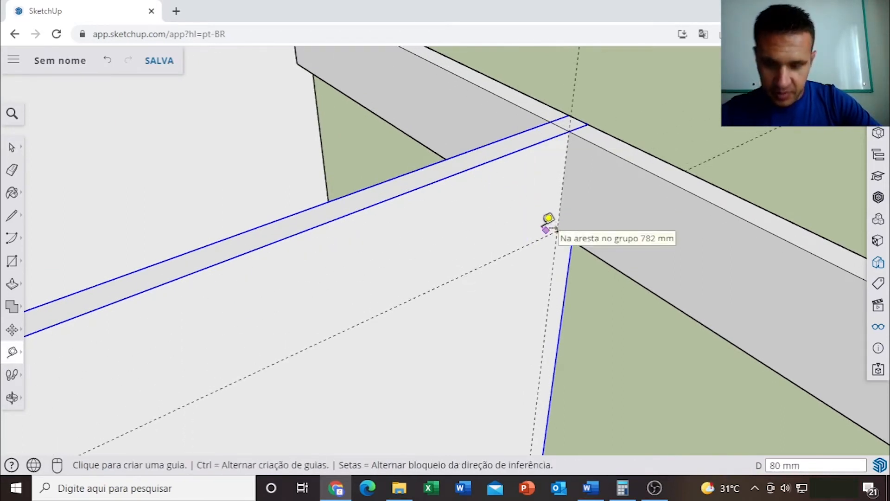
Hide the front top rail to expose the divider's front top corner
scroll(551, 225, down, 3)
middle_drag(550, 224, 475, 278)
scroll(469, 268, up, 3)
scroll(470, 276, up, 1)
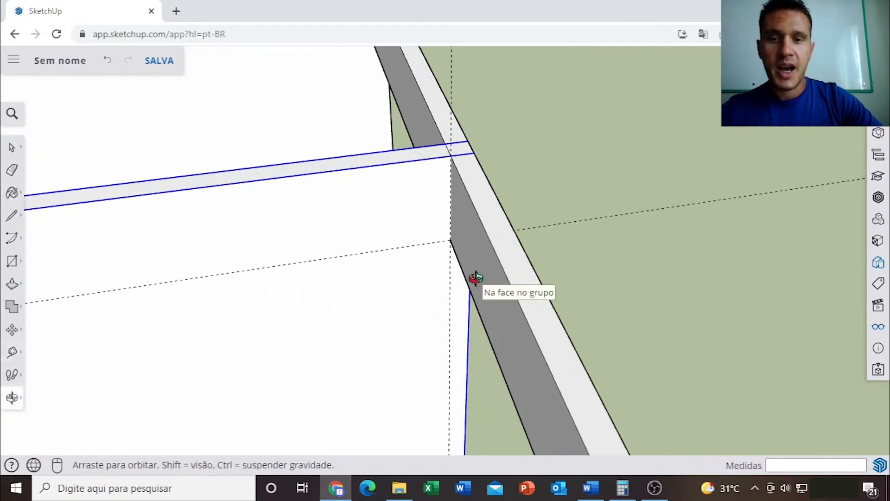
key(space)
scroll(479, 250, up, 1)
scroll(478, 249, down, 3)
middle_drag(589, 289, 453, 272)
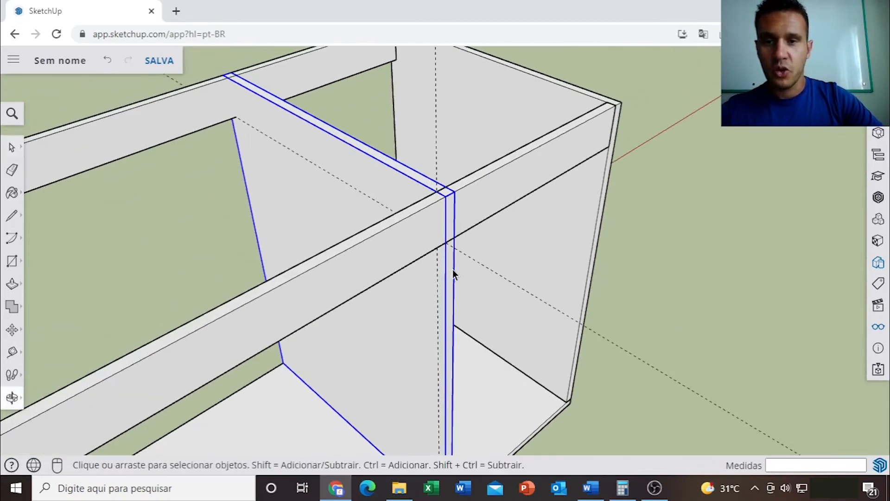
right_click(380, 243)
click(419, 152)
middle_drag(419, 211, 453, 241)
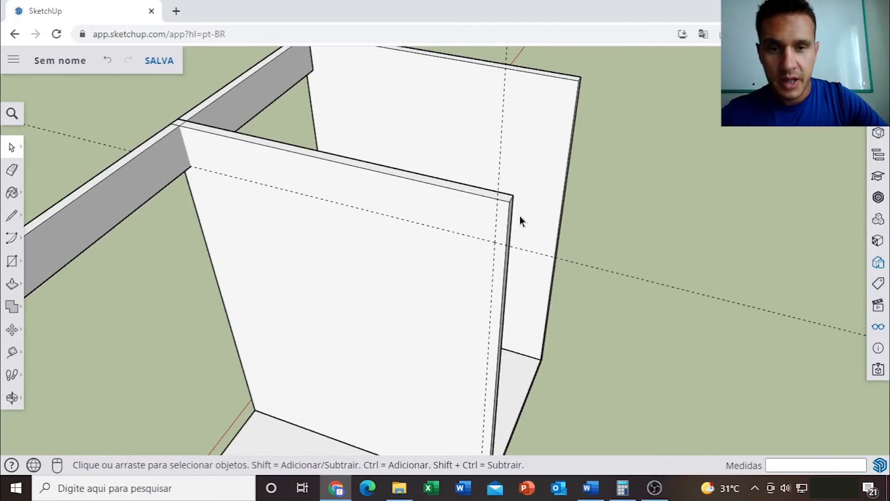
Open the divider for editing and draw an 80 x 18 mm rectangle from the guide intersection to its front top corner
scroll(517, 217, up, 5)
middle_drag(460, 278, 504, 171)
middle_drag(509, 245, 522, 228)
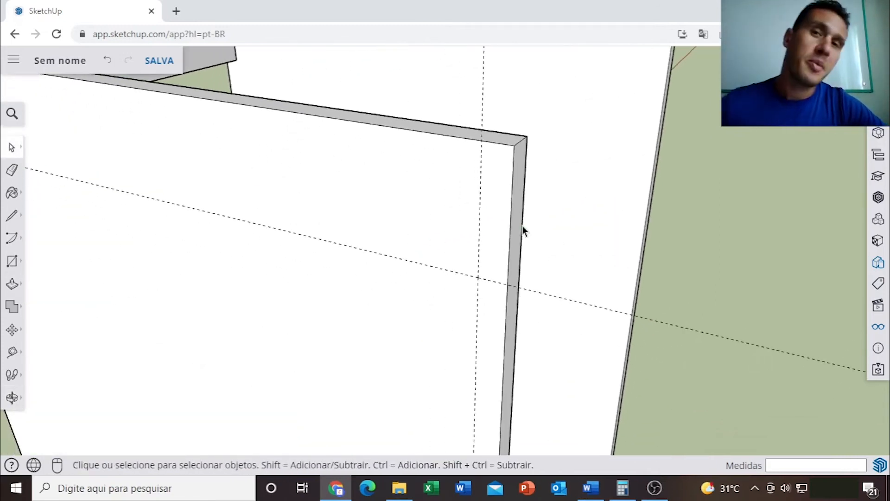
click(309, 133)
scroll(310, 134, down, 4)
scroll(310, 134, down, 4)
middle_drag(315, 135, 378, 179)
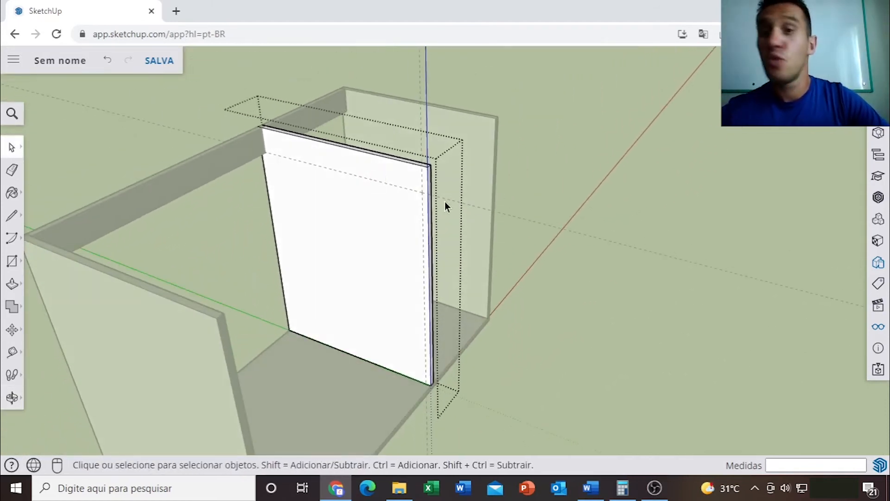
scroll(420, 186, up, 2)
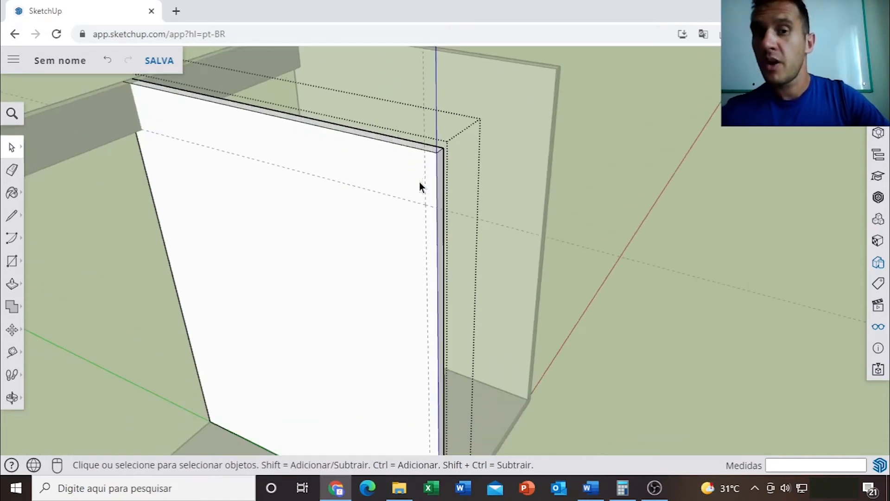
key(r)
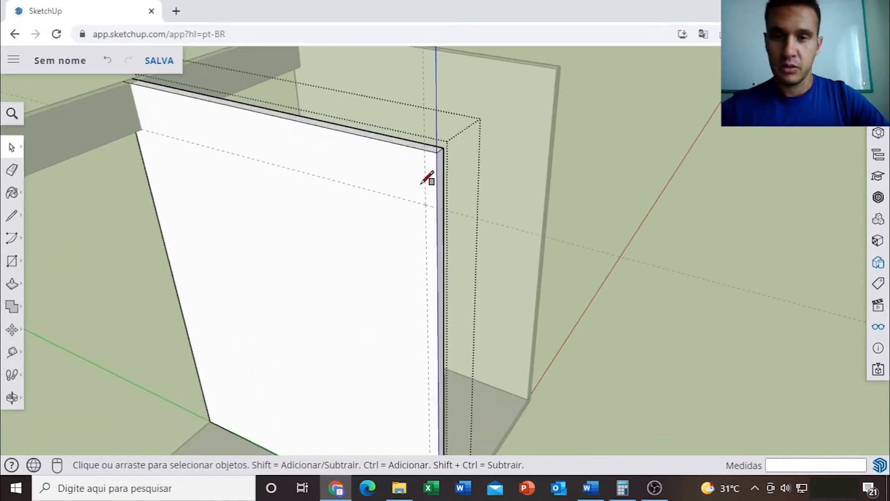
scroll(426, 200, up, 2)
click(423, 213)
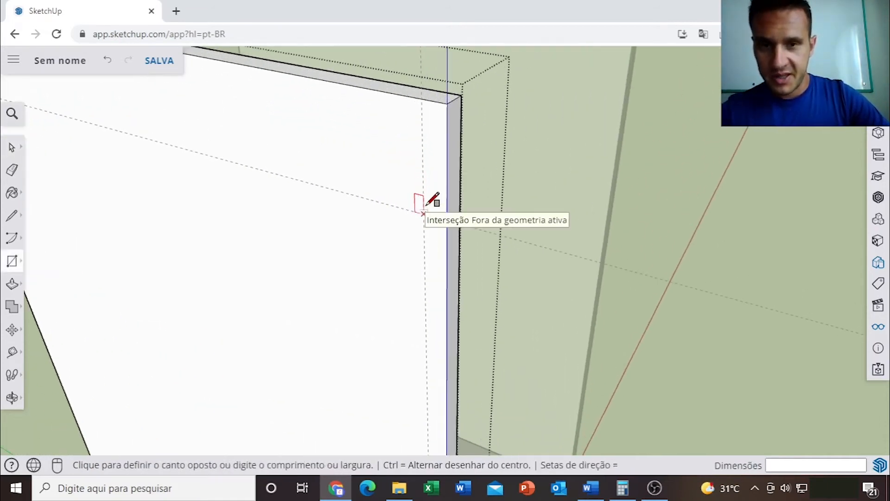
click(451, 99)
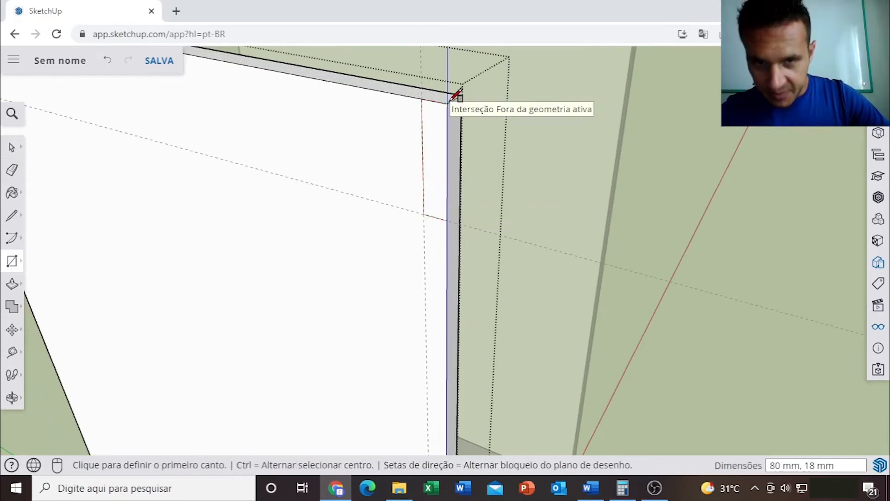
Push the corner rectangle 18 mm through the divider to cut the front rail notch, and leave the divider's editing mode
click(13, 283)
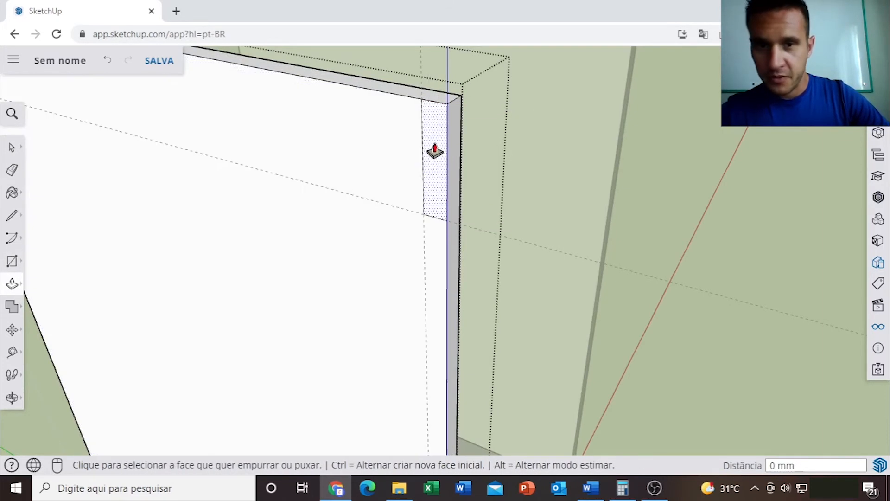
click(435, 177)
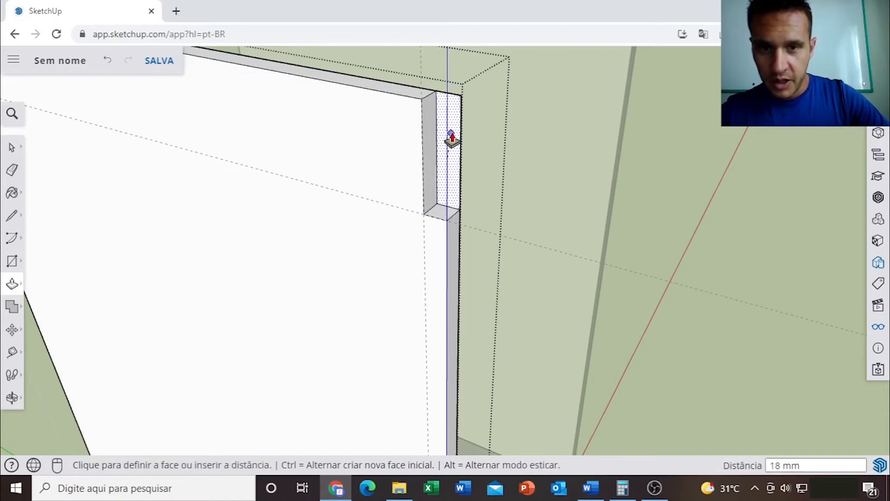
scroll(452, 125, up, 3)
key(Escape)
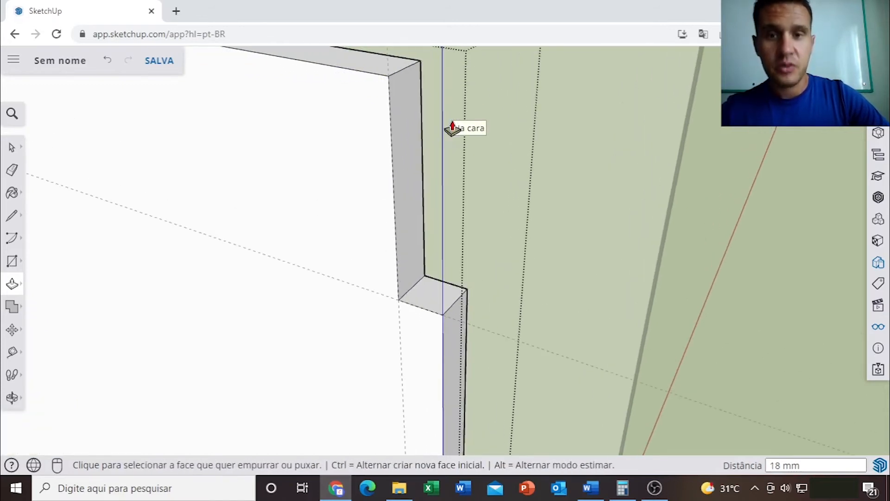
scroll(451, 126, down, 5)
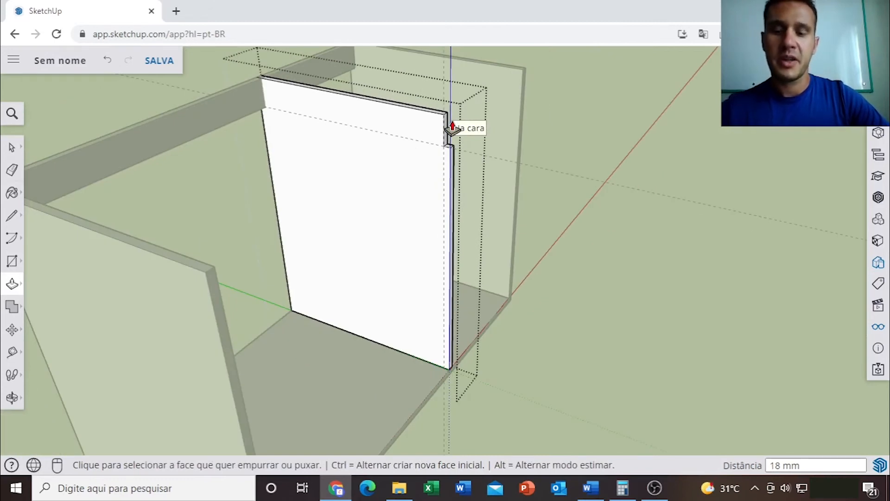
key(space)
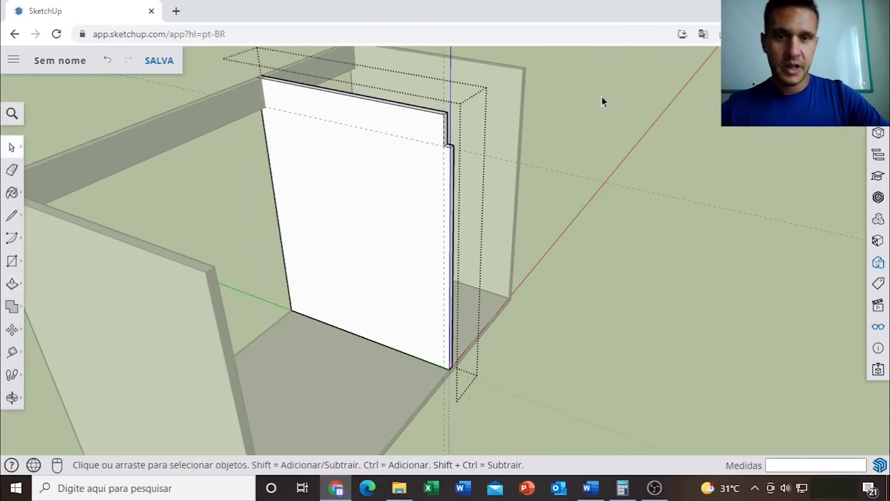
scroll(602, 97, down, 5)
middle_drag(602, 97, 486, 219)
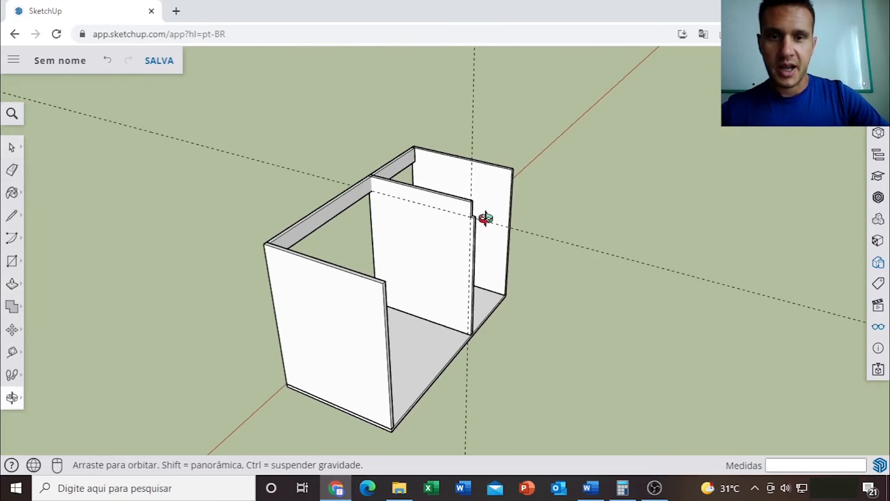
scroll(482, 219, up, 3)
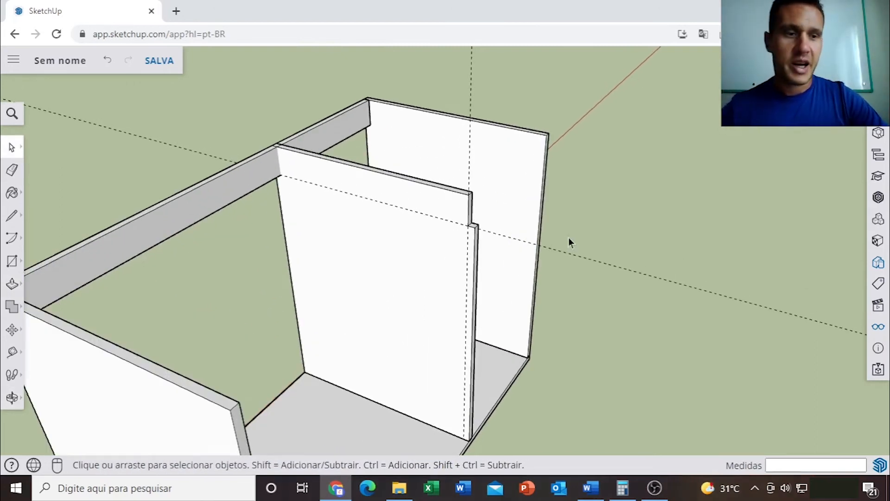
Unhide the last hidden object, the front top rail, and inspect its fit in the divider's notch
click(882, 328)
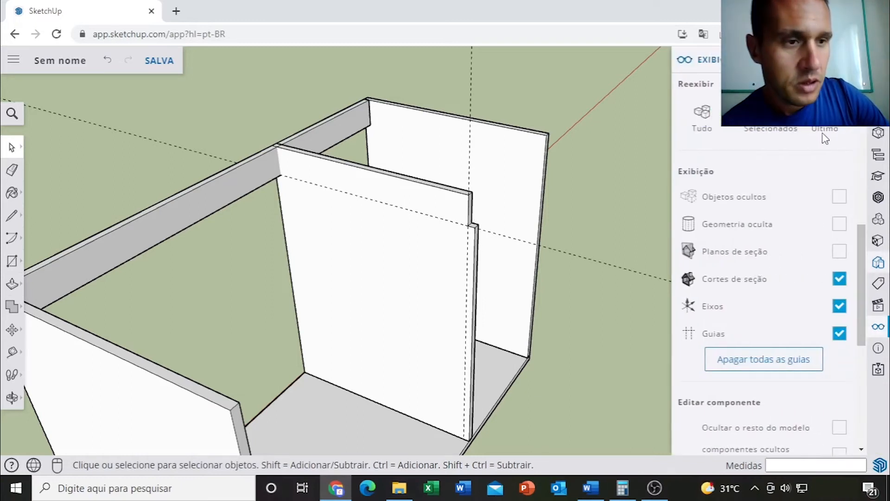
click(825, 132)
click(852, 60)
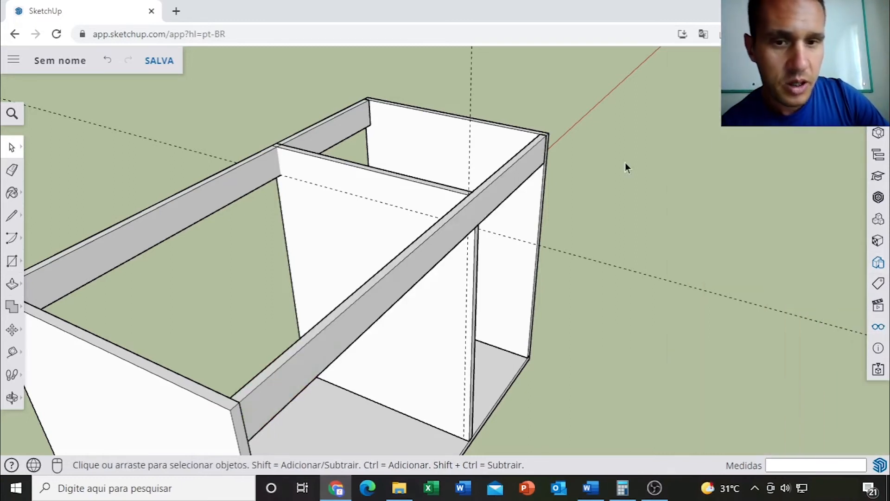
scroll(541, 185, down, 4)
scroll(496, 189, up, 5)
middle_drag(582, 237, 492, 223)
scroll(492, 223, down, 5)
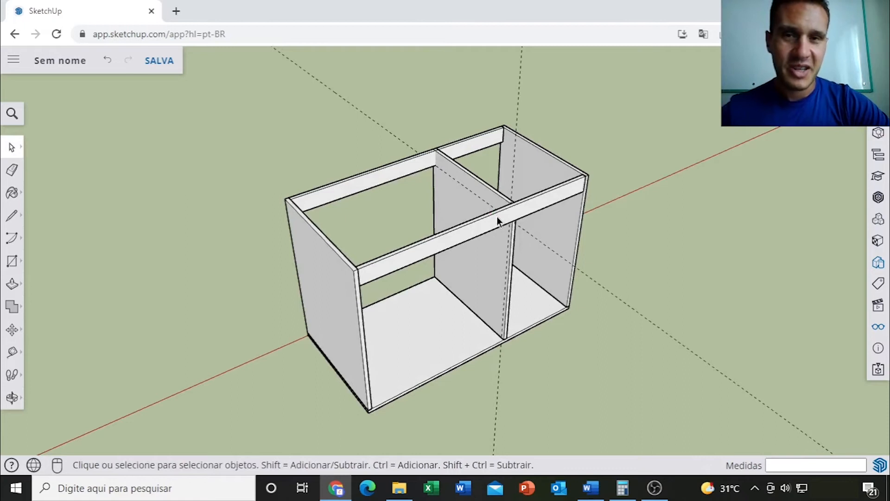
Hide the back top rail to expose the divider's back top corner
middle_drag(290, 200, 538, 213)
scroll(394, 232, up, 5)
middle_drag(394, 232, 442, 249)
scroll(487, 266, up, 3)
right_click(487, 261)
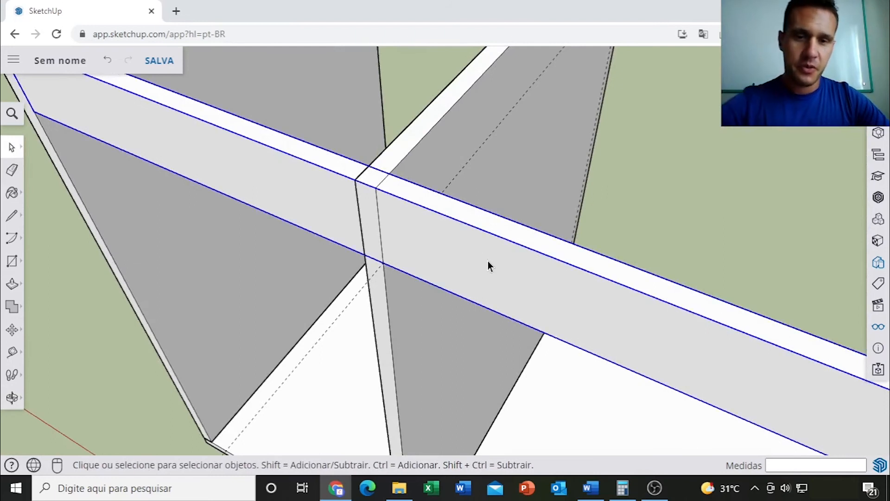
click(511, 155)
Place a guide across the divider's top edge face, 18 mm from its back end
middle_drag(510, 155, 423, 216)
scroll(422, 246, up, 3)
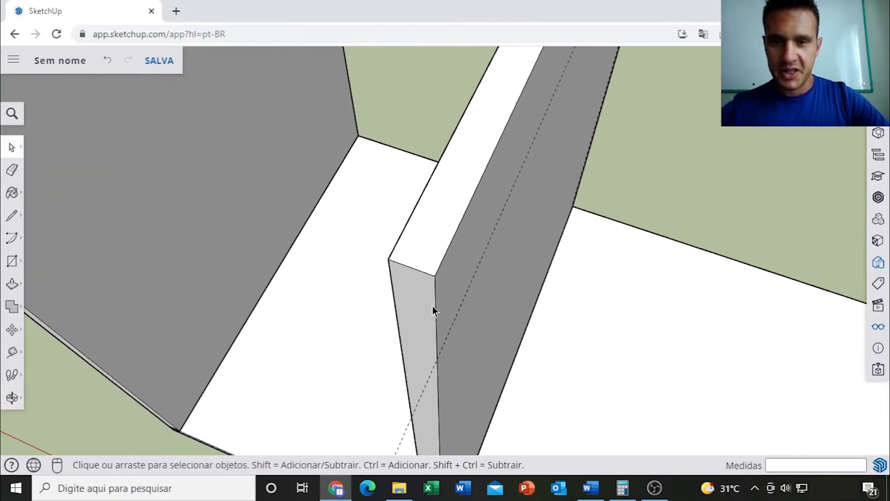
middle_drag(433, 308, 369, 273)
key(t)
scroll(371, 250, up, 3)
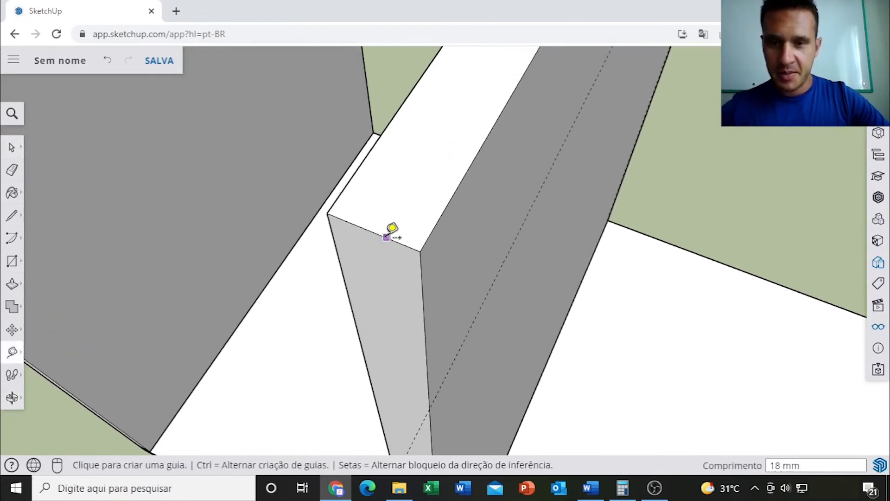
click(387, 237)
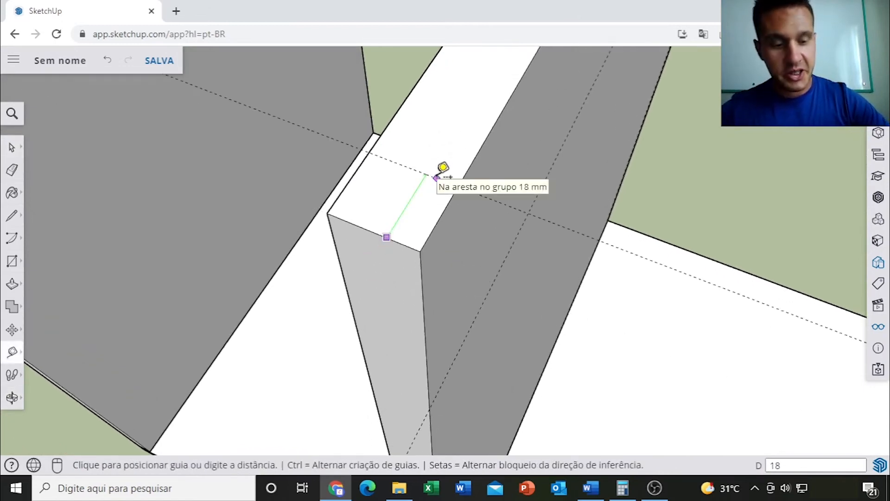
click(437, 176)
key(space)
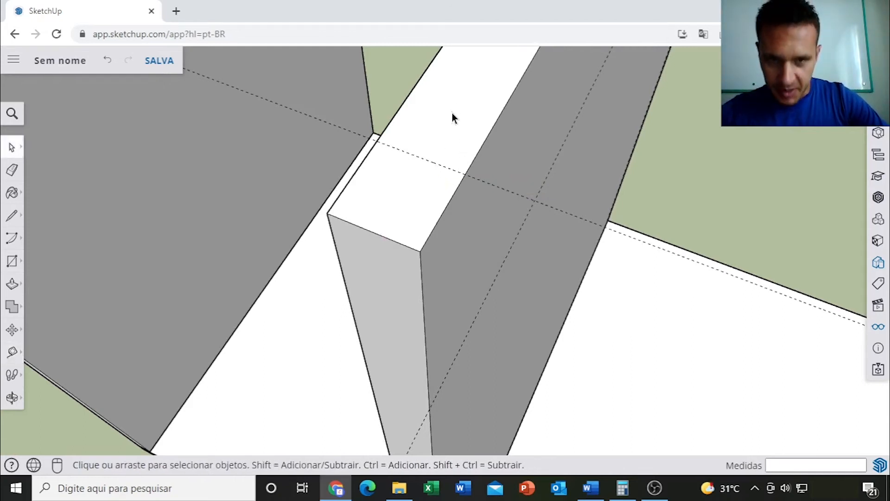
Open the divider for editing and draw an 18 x 18 mm rectangle on its top face at the back end
double_click(451, 105)
scroll(451, 105, down, 3)
scroll(461, 99, down, 5)
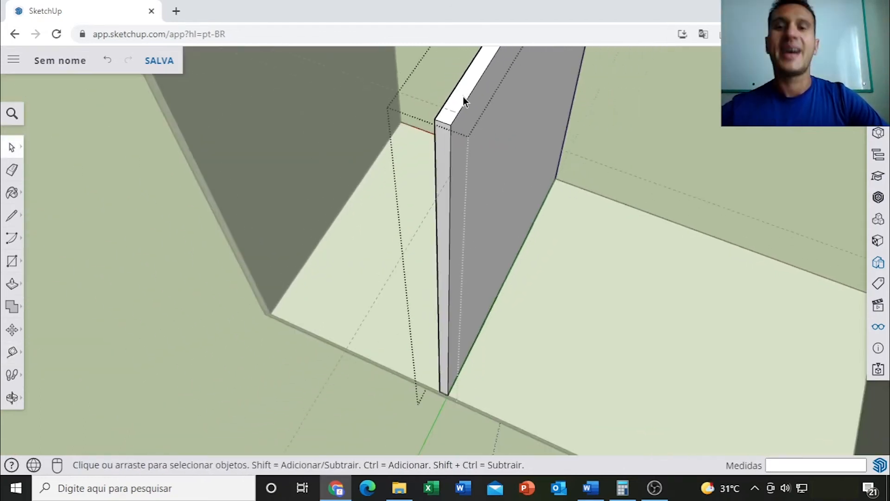
middle_drag(473, 103, 421, 255)
scroll(421, 255, up, 5)
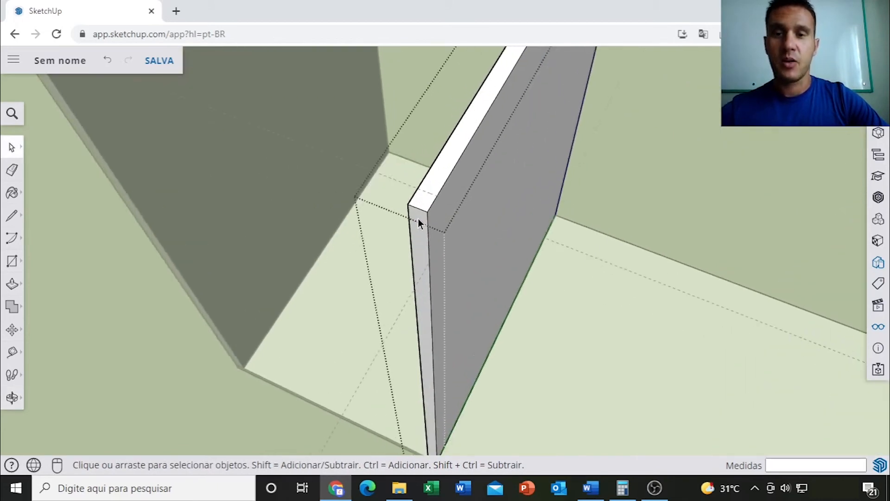
middle_drag(422, 185, 416, 214)
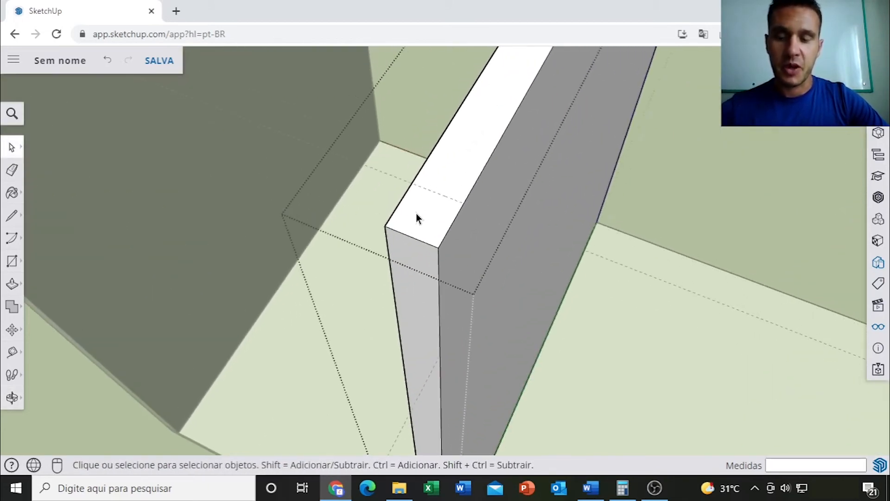
scroll(416, 213, up, 3)
key(r)
click(415, 163)
click(463, 278)
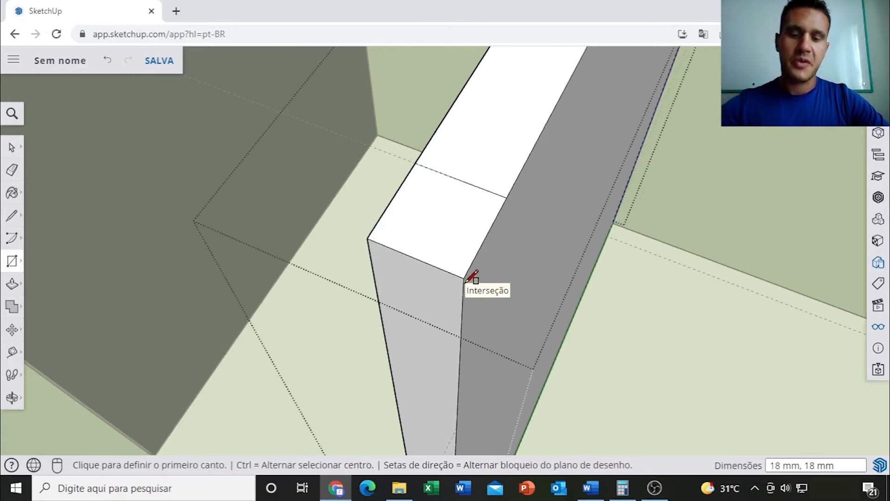
Push the 18 x 18 mm square down 80 mm to cut the divider's back notch, and leave the divider's editing mode
key(p)
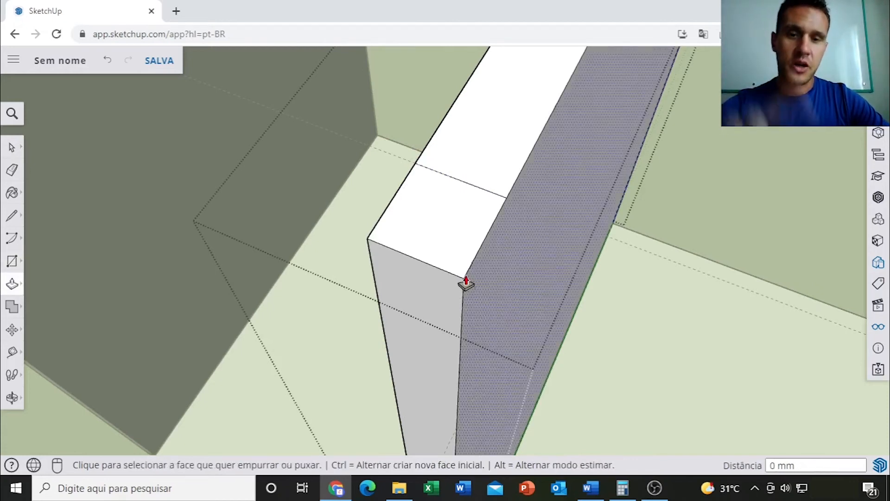
click(446, 226)
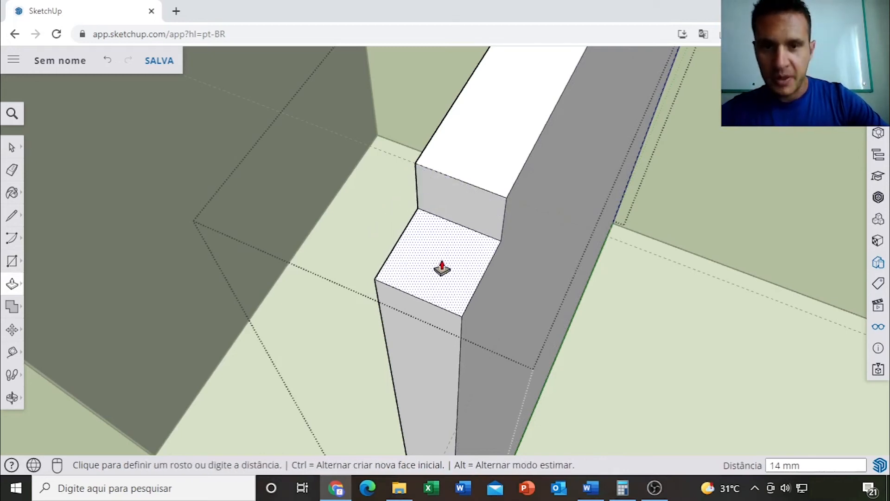
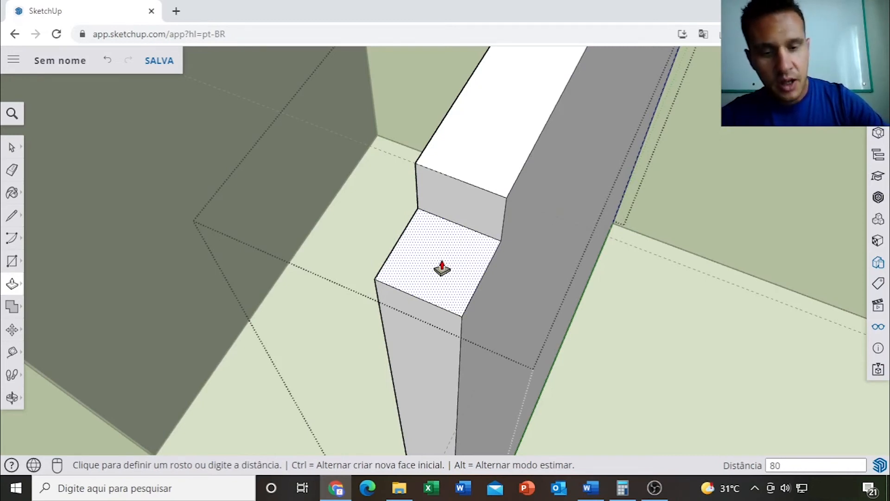
key(Return)
scroll(442, 268, down, 10)
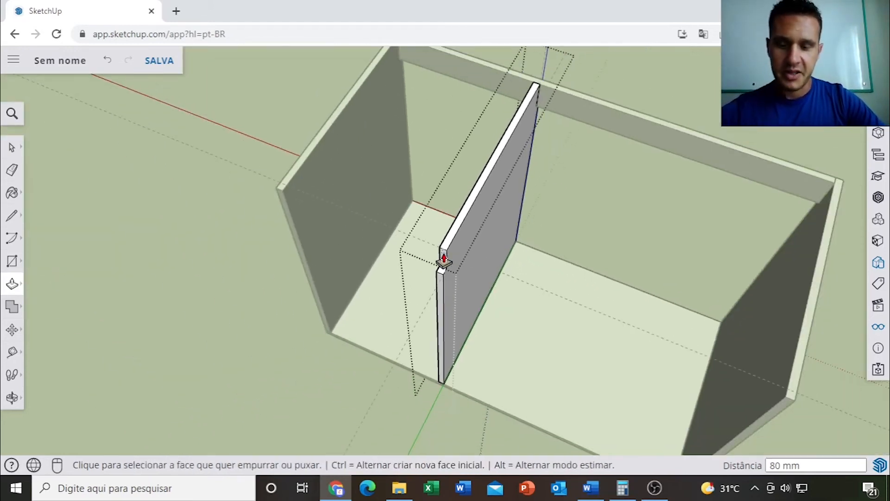
key(space)
middle_drag(568, 191, 578, 271)
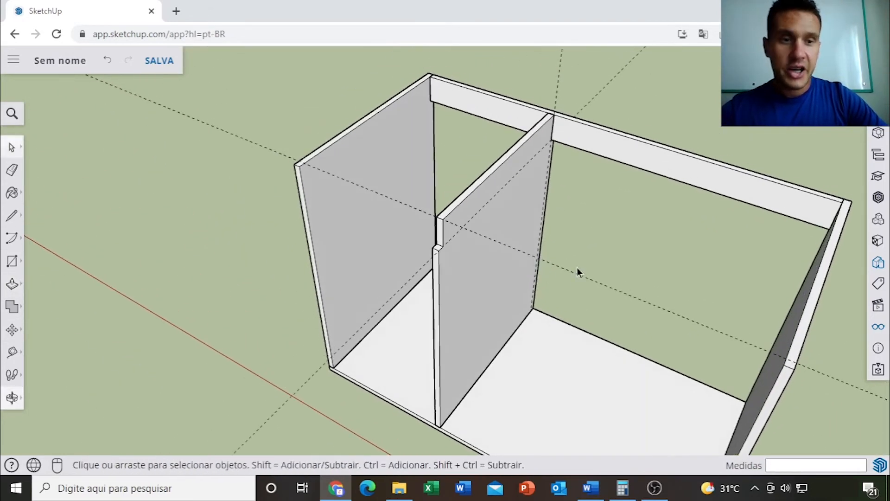
Unhide the last hidden object, the back top rail, and delete all guides from the model
click(879, 329)
click(826, 129)
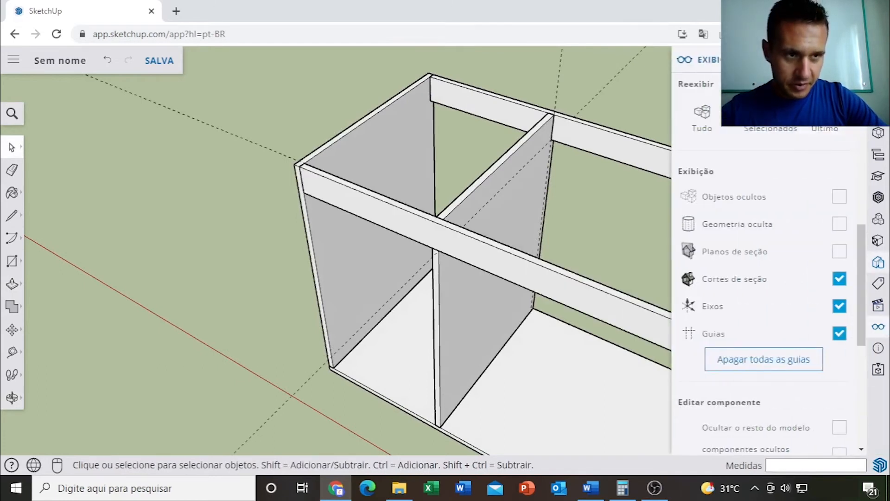
scroll(649, 171, down, 4)
shift+middle_drag(620, 232, 466, 228)
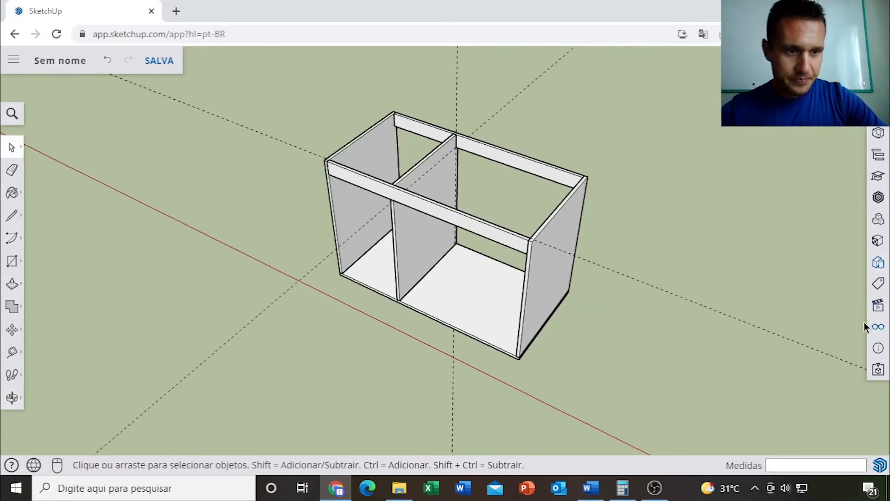
click(878, 326)
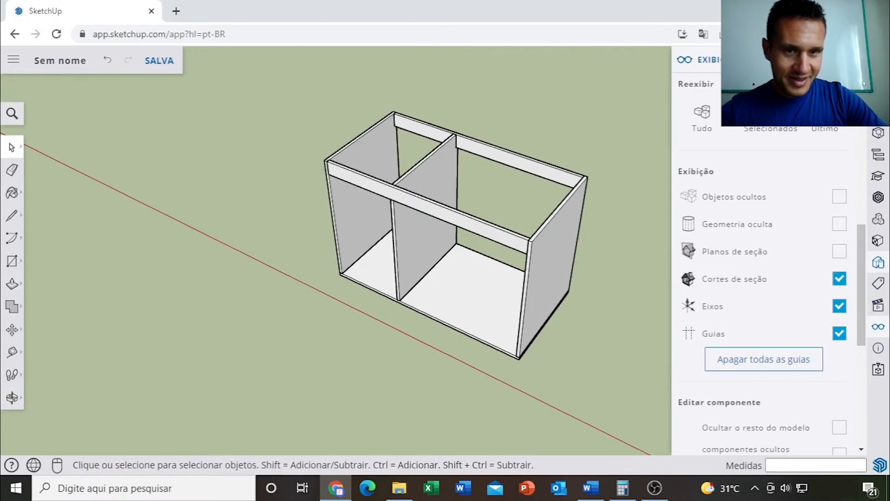
middle_drag(641, 219, 463, 232)
middle_drag(662, 238, 444, 251)
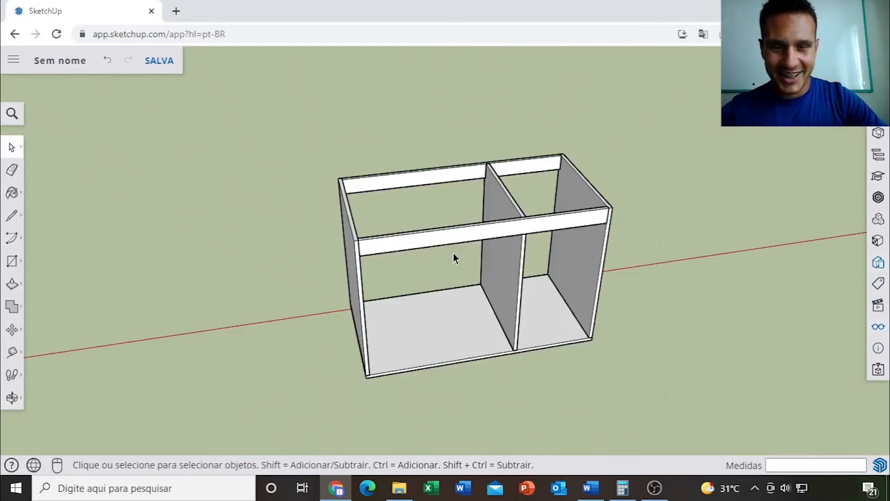
Examine the door and drawer fronts on the finished reference cabinet, and return to the new carcass
scroll(453, 252, down, 6)
shift+middle_drag(336, 287, 689, 151)
shift+middle_drag(422, 207, 529, 188)
scroll(400, 188, up, 4)
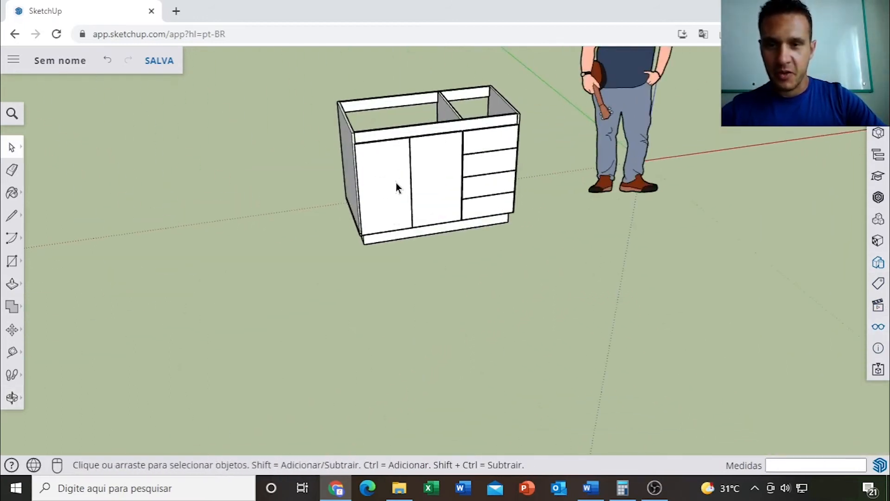
scroll(398, 167, up, 4)
click(412, 131)
click(482, 114)
scroll(481, 119, down, 8)
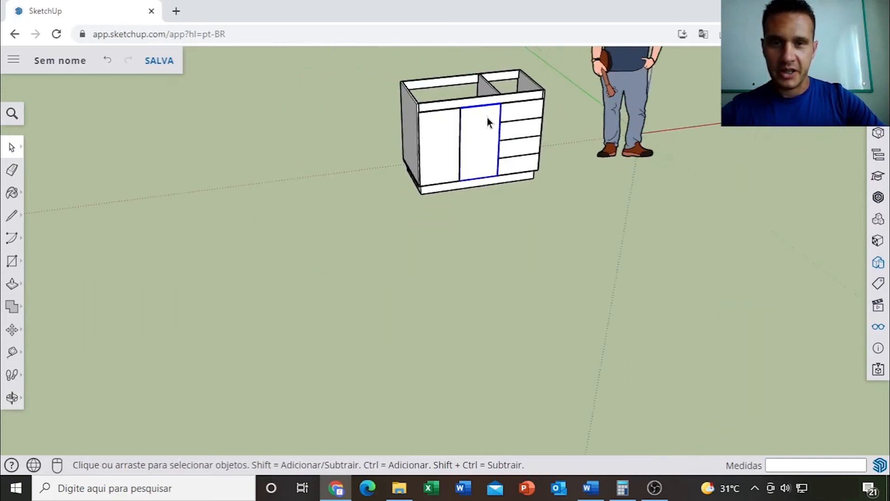
shift+middle_drag(795, 101, 485, 209)
scroll(570, 217, up, 6)
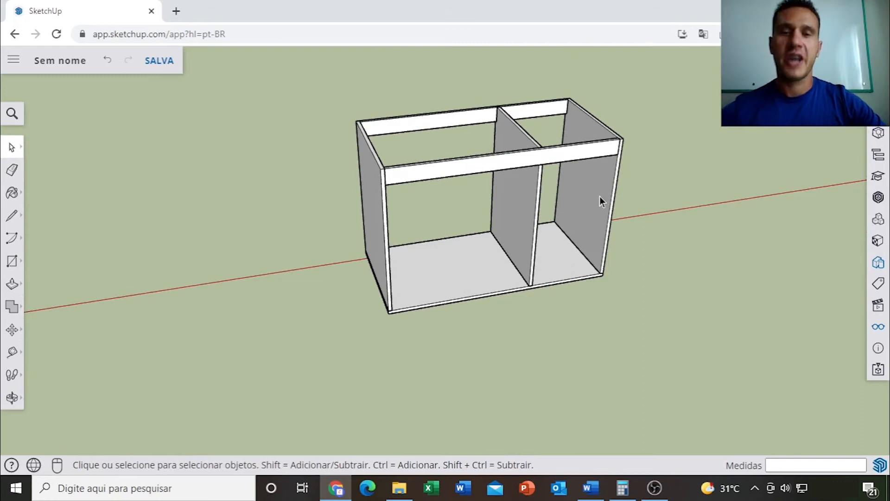
Place a vertical guide on the left side panel's front edge, 5 mm from its inner edge
scroll(379, 177, up, 2)
scroll(380, 176, up, 7)
middle_drag(468, 184, 404, 216)
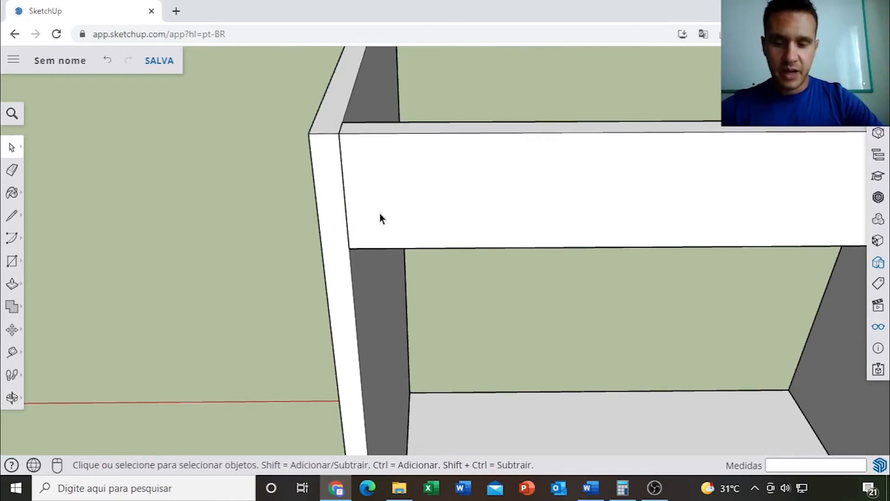
key(t)
scroll(357, 204, up, 3)
click(337, 188)
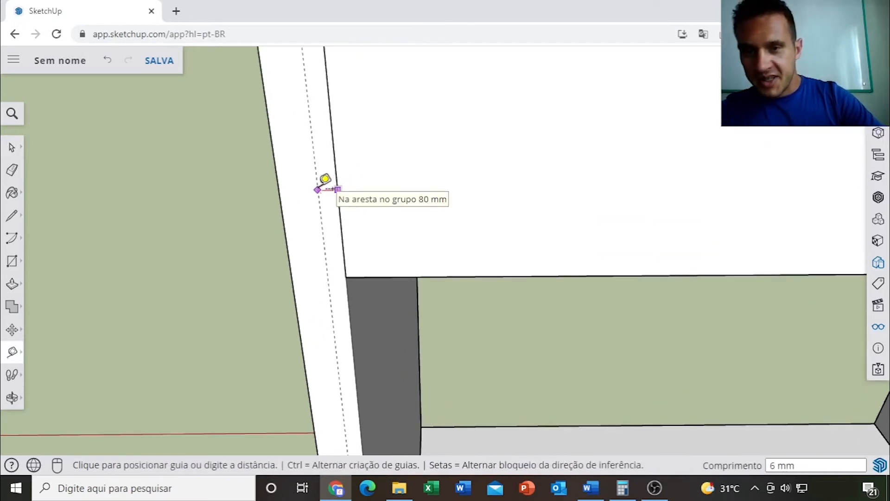
text(5)
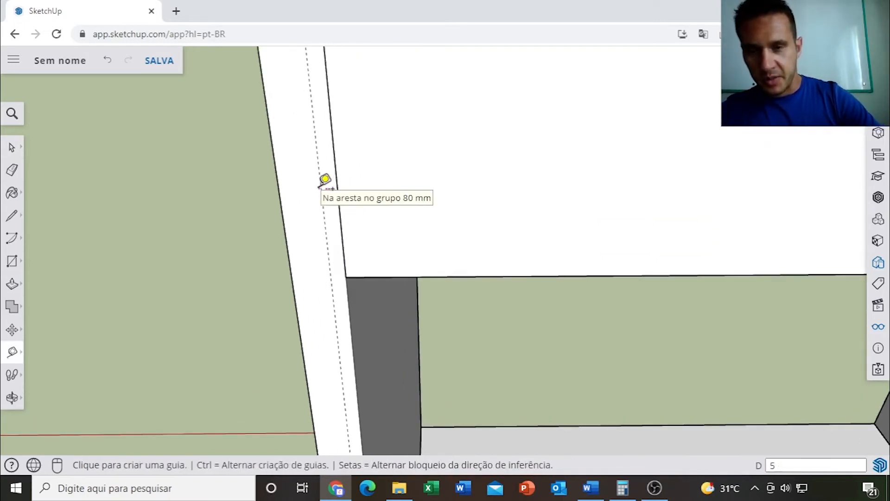
Place a horizontal guide on the front top rail, 5 mm above its lower edge
click(412, 270)
middle_drag(417, 210, 479, 174)
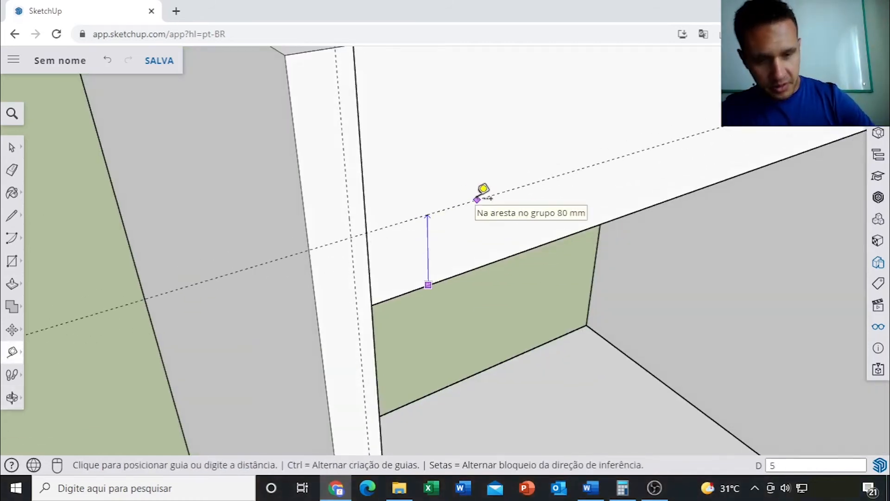
key(Return)
scroll(436, 214, down, 5)
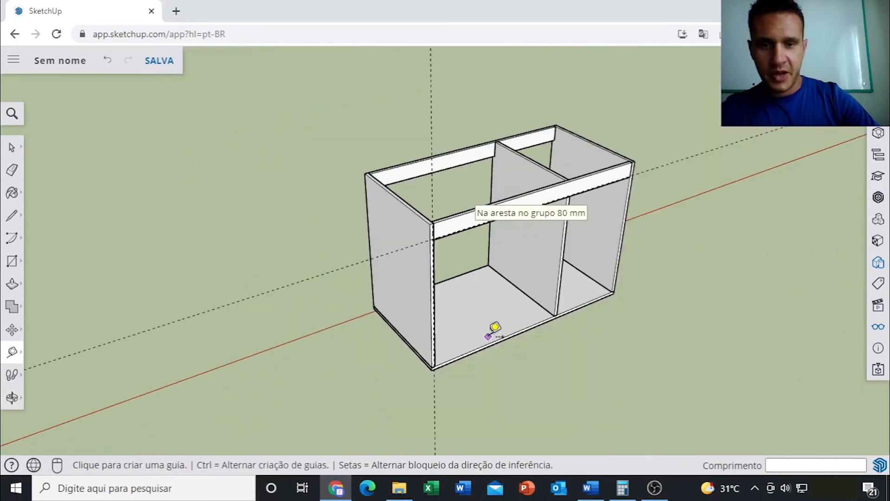
Place a horizontal guide on the bottom panel's front edge, 5 mm below its upper edge
scroll(417, 273, up, 6)
scroll(403, 278, up, 8)
middle_drag(335, 274, 444, 226)
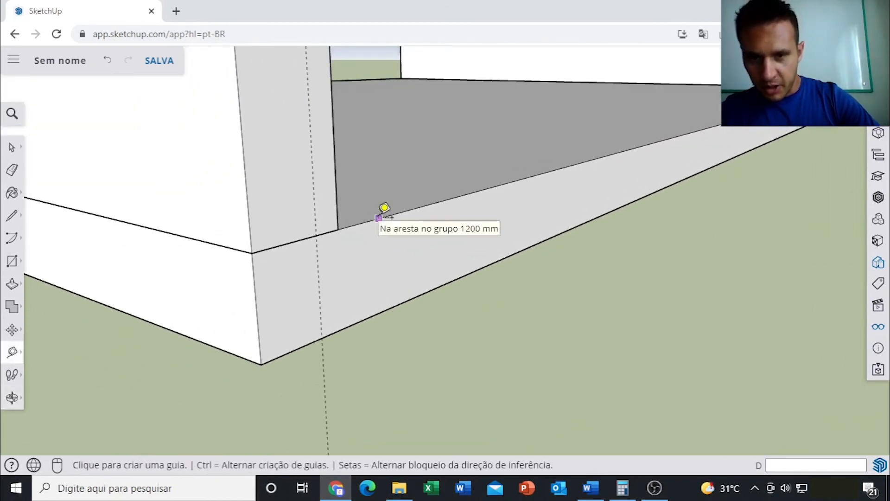
click(379, 218)
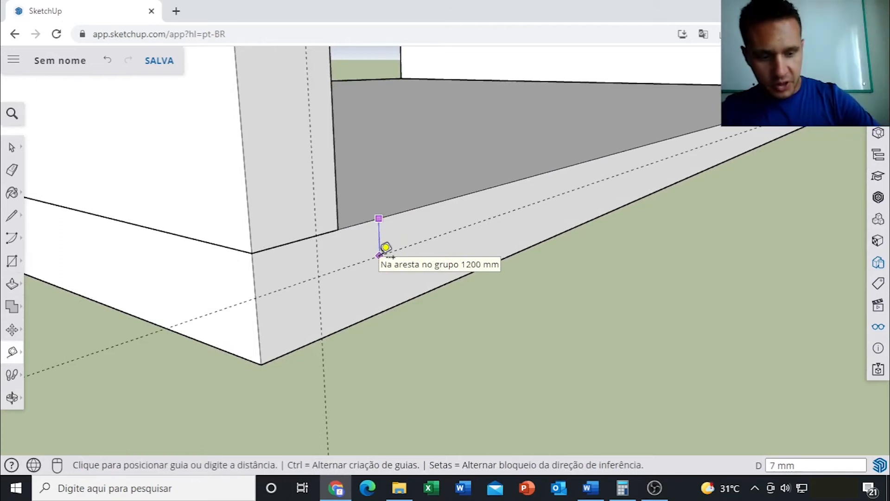
text(5)
key(Return)
Place two vertical guides on the divider's front edge, each 5 mm inward from one of its sides
scroll(386, 247, down, 5)
middle_drag(639, 163, 418, 295)
scroll(299, 360, up, 5)
scroll(320, 372, up, 4)
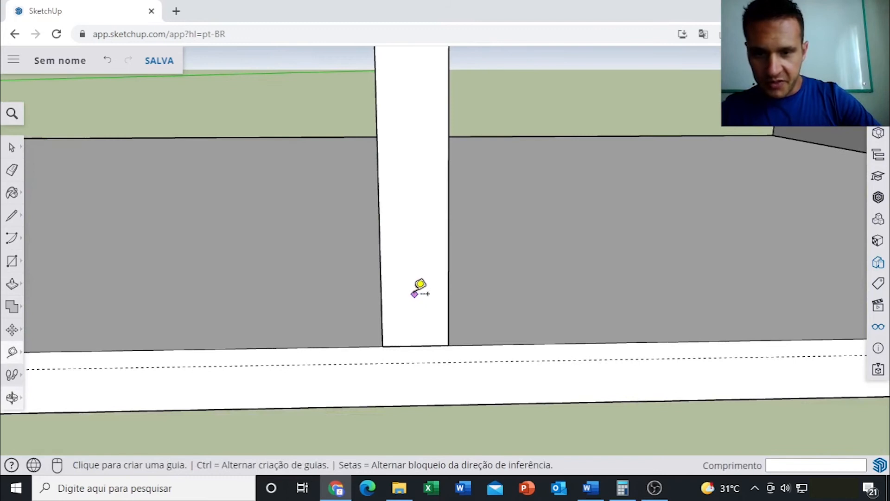
scroll(411, 293, up, 3)
click(358, 238)
text(5)
key(Return)
click(483, 159)
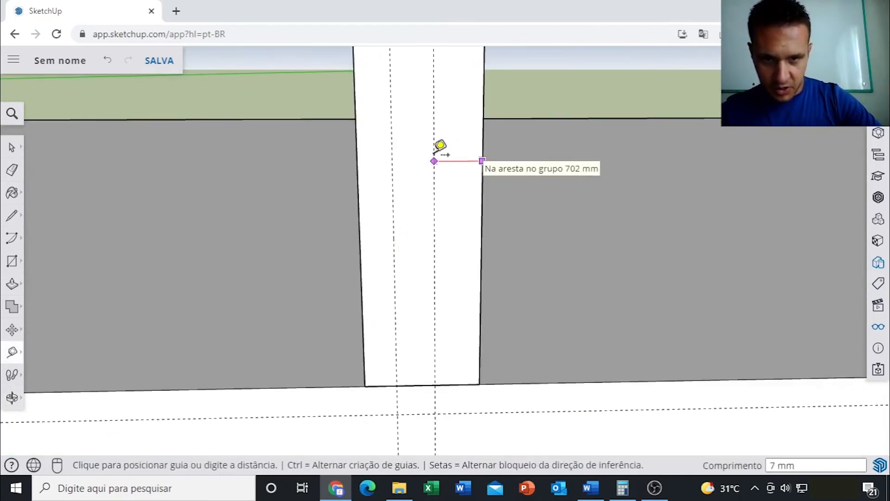
text(5)
key(Return)
Place a vertical guide on the right side panel's front edge, 5 mm from its inner edge
scroll(440, 145, down, 5)
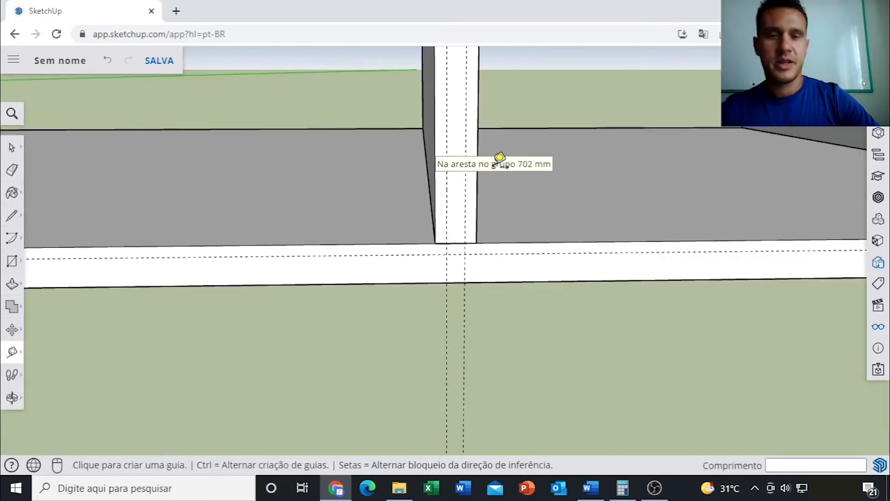
scroll(497, 238, up, 5)
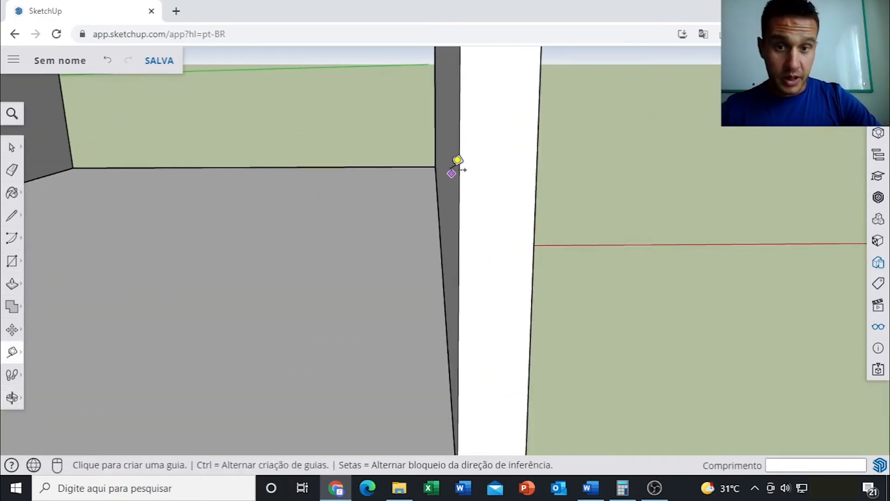
click(459, 162)
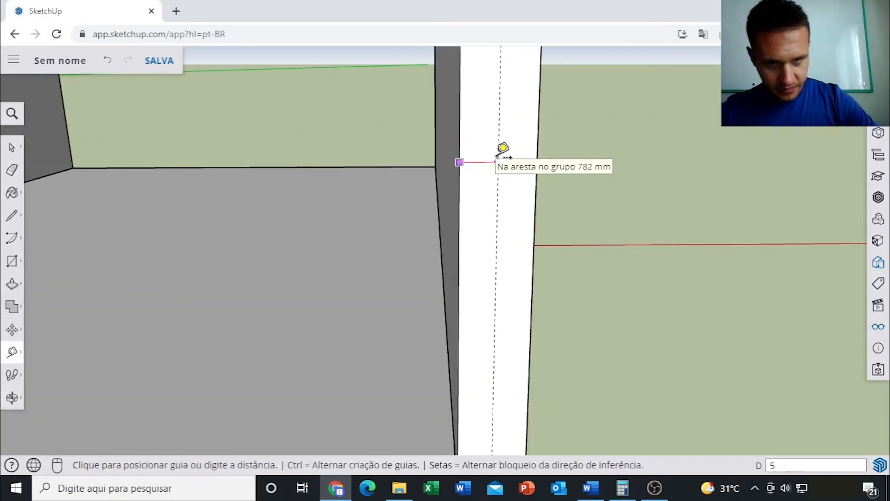
key(Return)
scroll(492, 151, down, 10)
shift+middle_drag(466, 144, 476, 195)
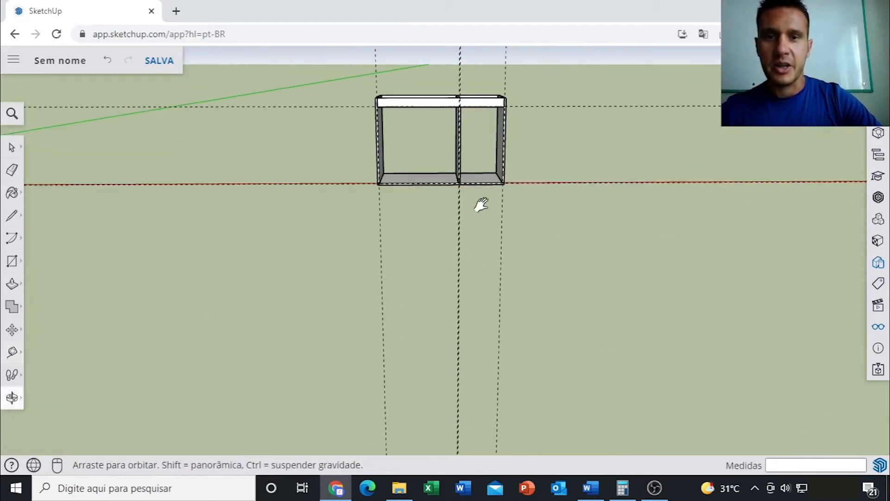
Examine the guides framing the two front openings of the carcass
scroll(471, 113, up, 8)
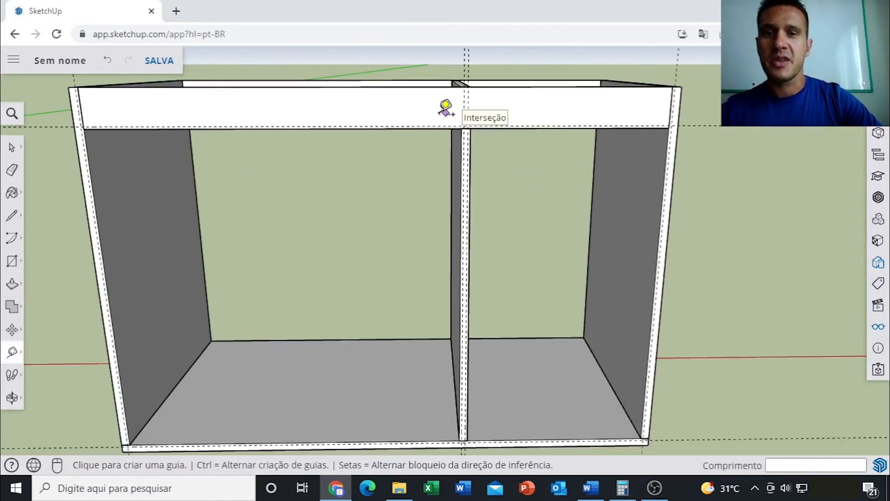
middle_drag(446, 105, 543, 126)
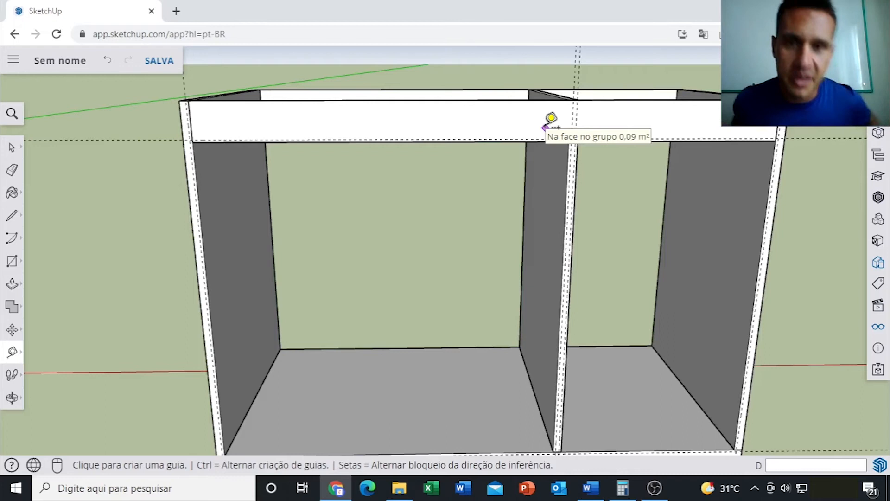
scroll(374, 106, down, 1)
scroll(369, 115, down, 4)
scroll(280, 124, up, 7)
scroll(376, 110, down, 7)
shift+middle_drag(544, 113, 520, 103)
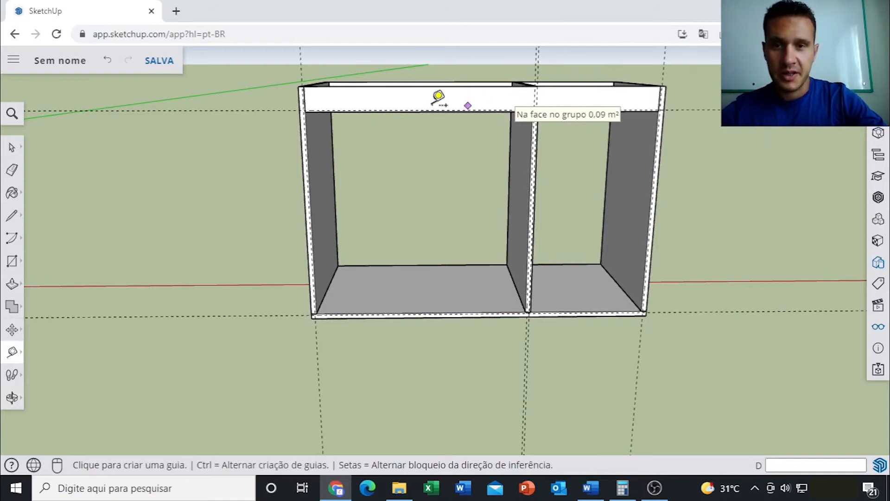
Measure the horizontal distance from the left side panel's guide to the divider's nearest guide
scroll(294, 86, up, 5)
scroll(503, 139, up, 3)
shift+middle_drag(503, 139, 360, 189)
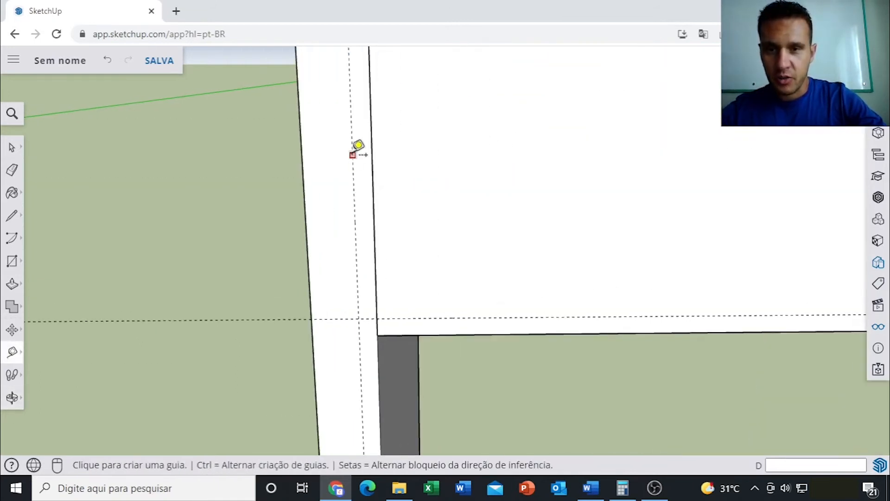
click(353, 155)
scroll(365, 142, down, 7)
shift+middle_drag(664, 140, 658, 138)
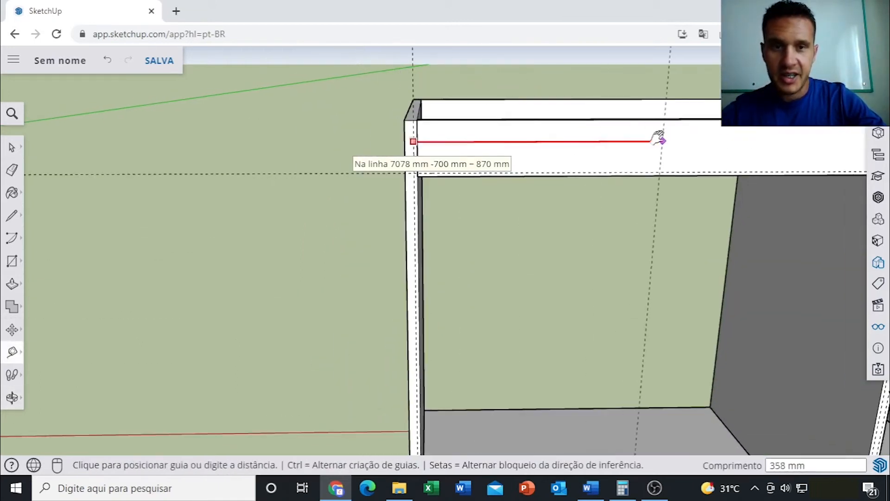
scroll(513, 183, down, 5)
scroll(662, 195, up, 8)
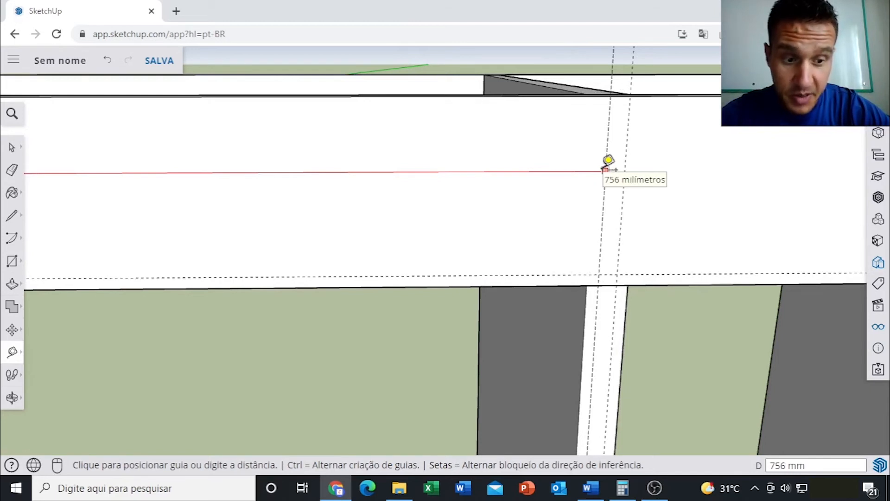
key(Escape)
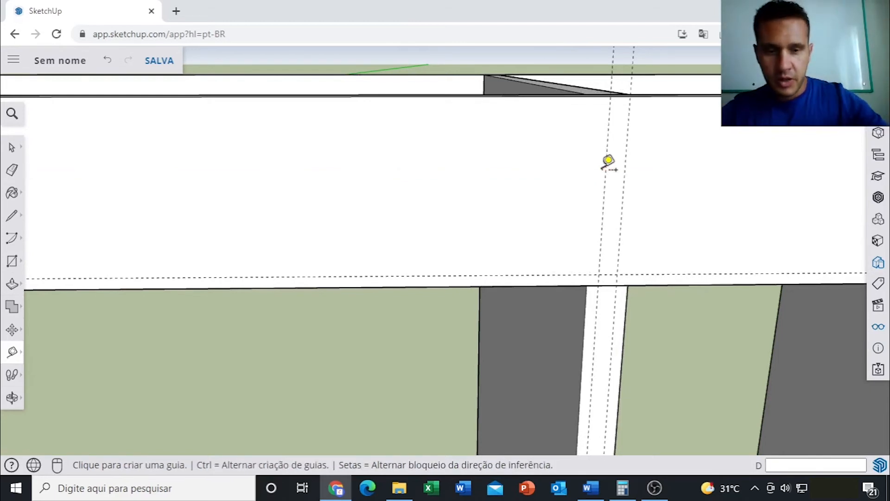
Switch to the calculator, divide 756 by 2 and copy the result
click(623, 488)
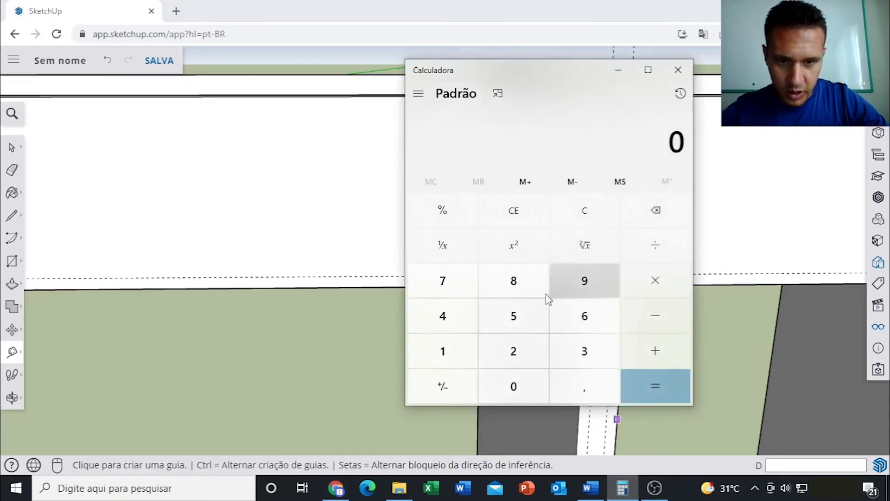
click(446, 290)
click(510, 314)
click(596, 317)
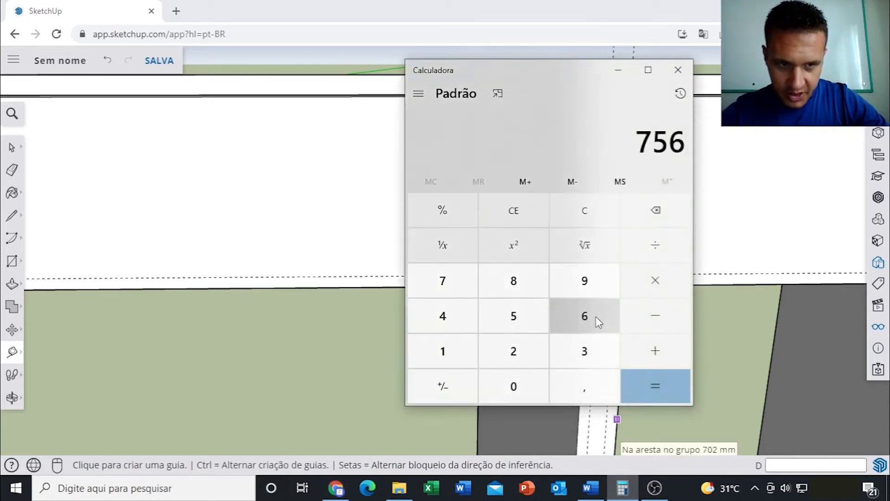
click(673, 253)
click(522, 349)
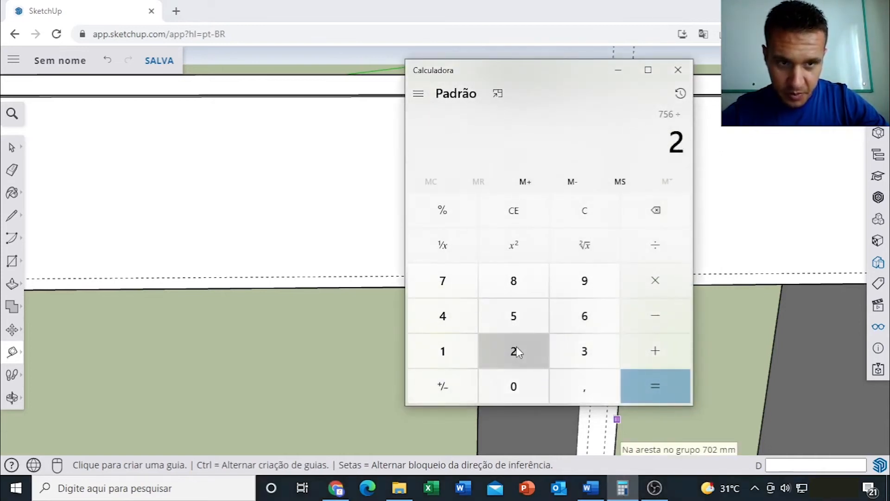
click(646, 385)
key(ctrl+c)
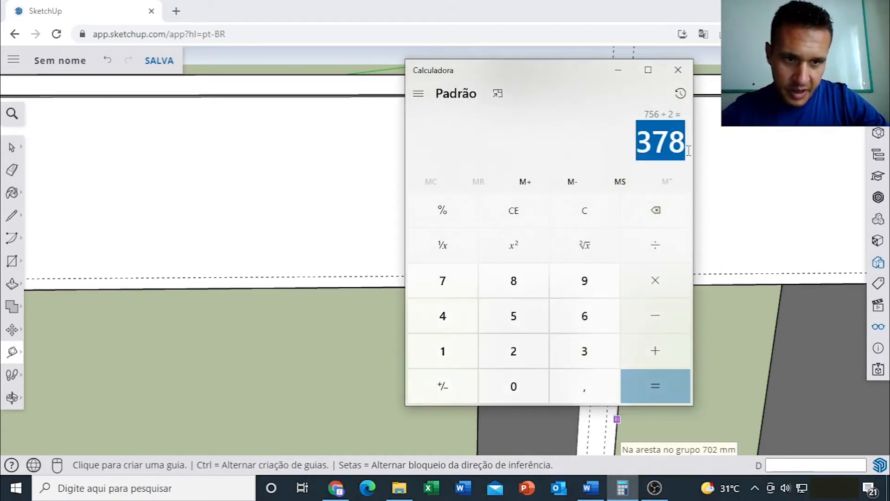
click(582, 208)
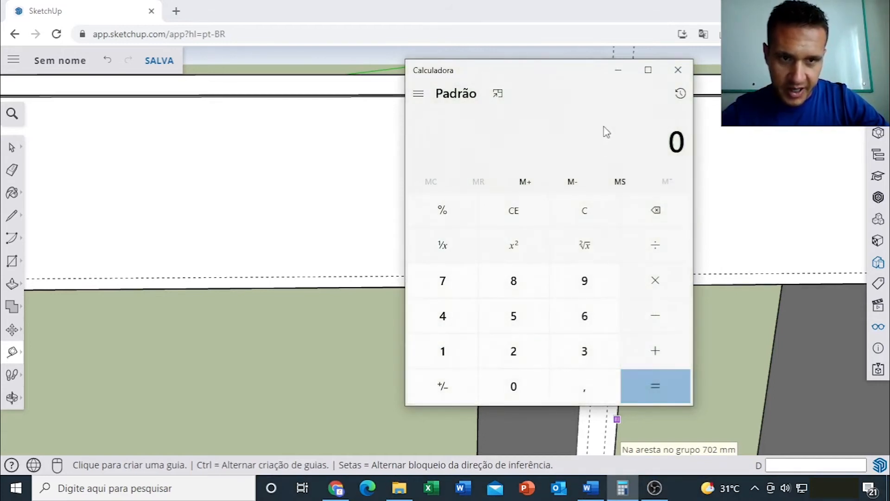
click(618, 74)
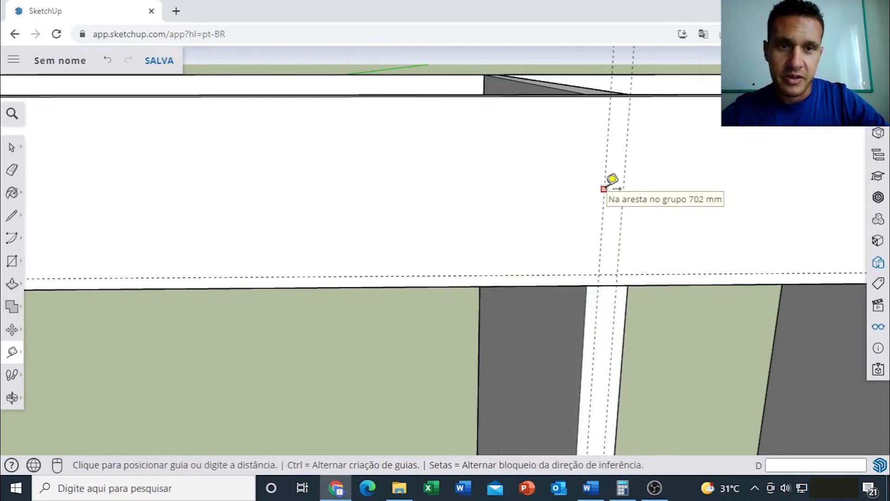
Place a vertical guide 378 mm from the divider's nearest guide, across the wider opening, and check its distance to the left side panel's guide
click(604, 189)
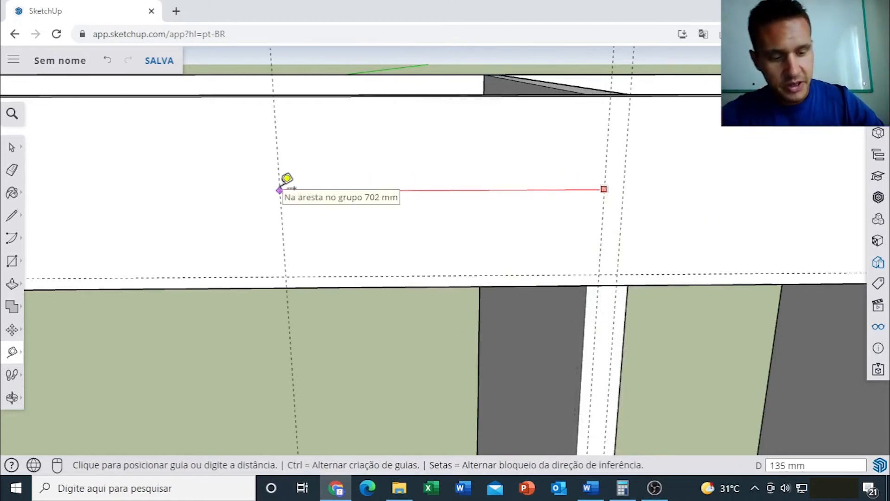
key(Return)
middle_drag(281, 188, 385, 232)
click(348, 216)
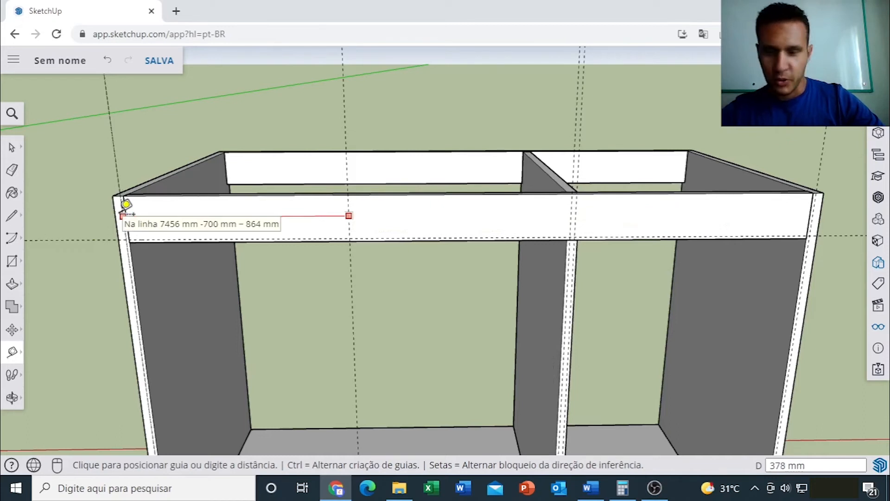
key(Escape)
Draw the left door's rectangle from the upper-left guide intersection to where the middle guide crosses the bottom panel's guide
scroll(304, 222, down, 5)
shift+middle_drag(302, 226, 368, 101)
key(space)
scroll(392, 183, up, 5)
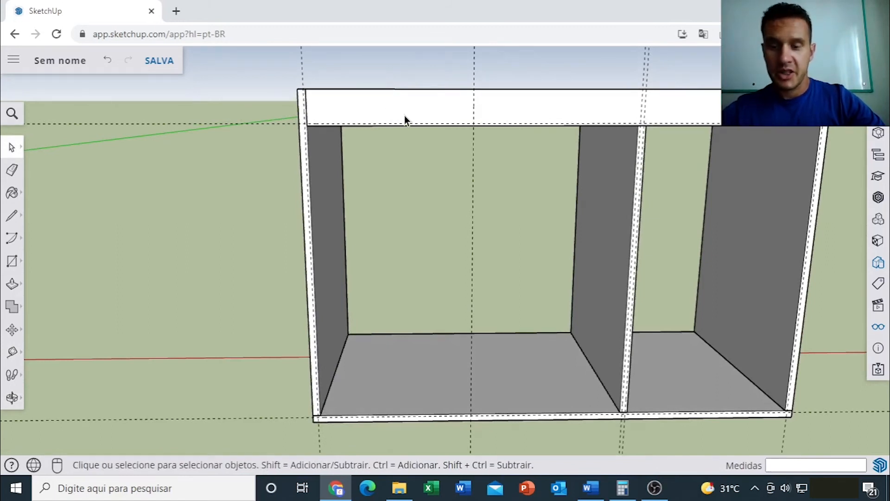
key(r)
scroll(308, 111, up, 5)
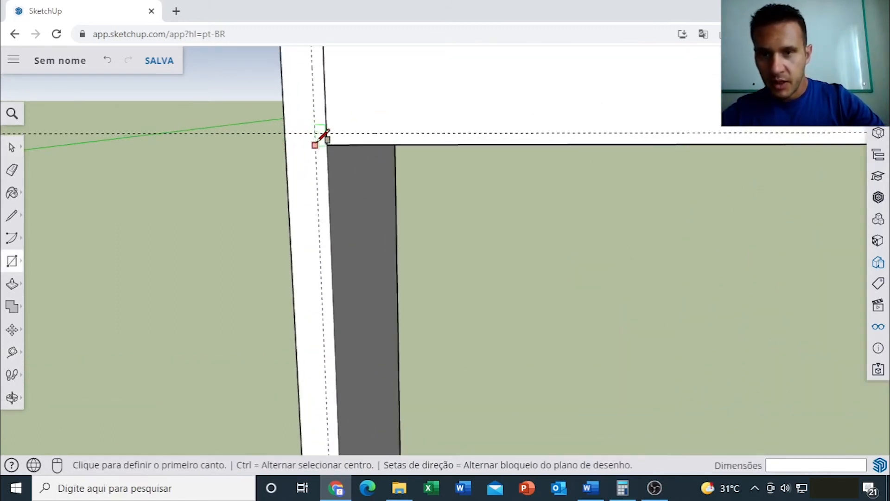
click(316, 132)
scroll(348, 139, down, 5)
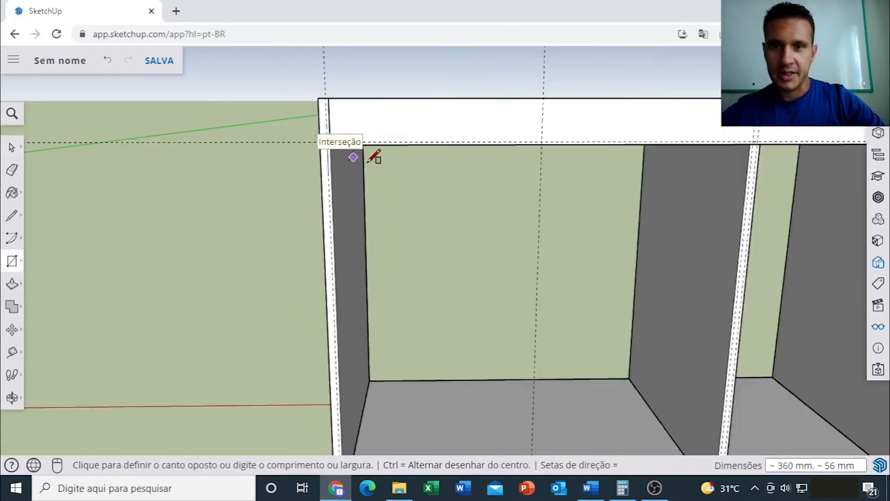
scroll(472, 374, up, 5)
scroll(473, 378, up, 3)
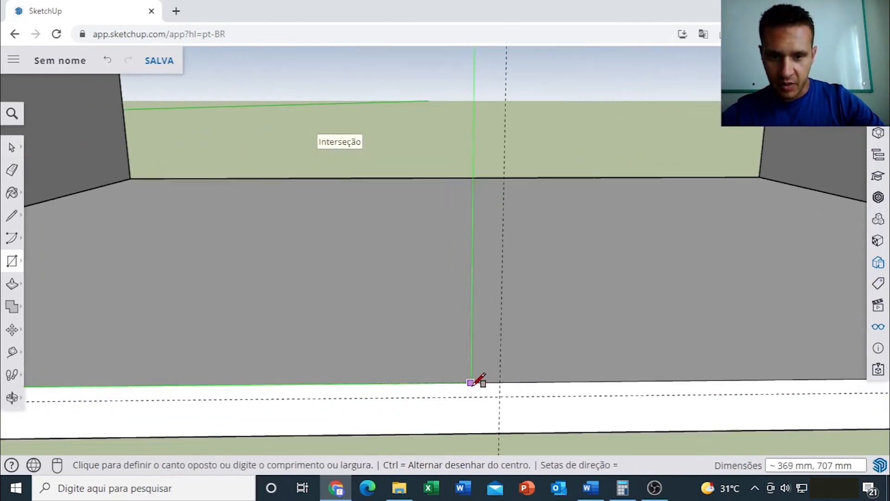
click(499, 395)
Extrude the left door's face 18 mm outward from the front of the carcass
scroll(469, 249, down, 2)
middle_drag(469, 246, 335, 371)
scroll(336, 340, down, 3)
middle_drag(335, 315, 335, 261)
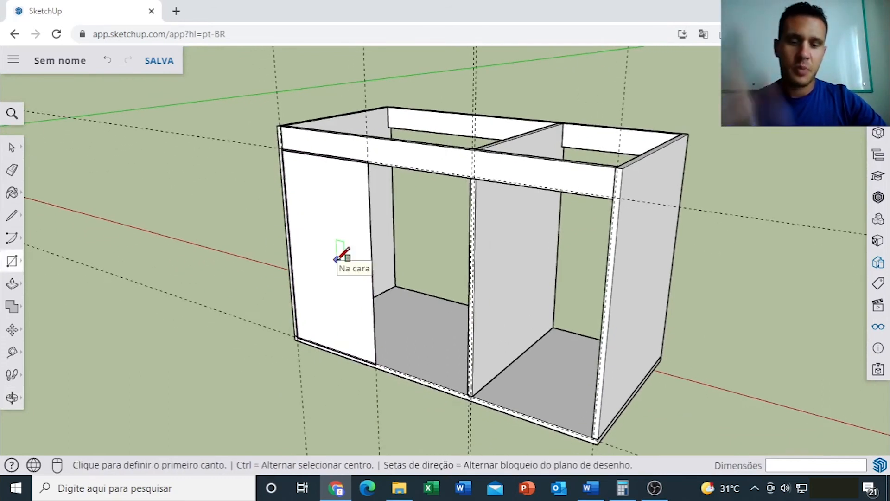
key(p)
scroll(343, 260, up, 3)
click(361, 172)
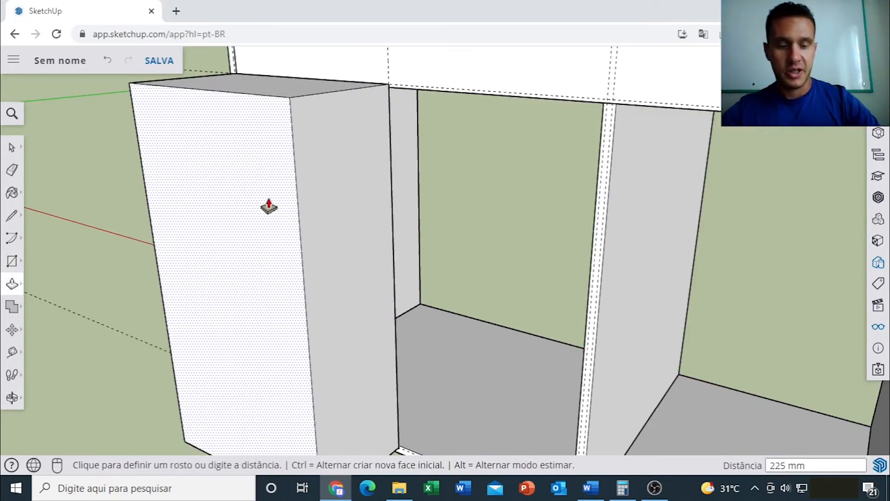
text(18)
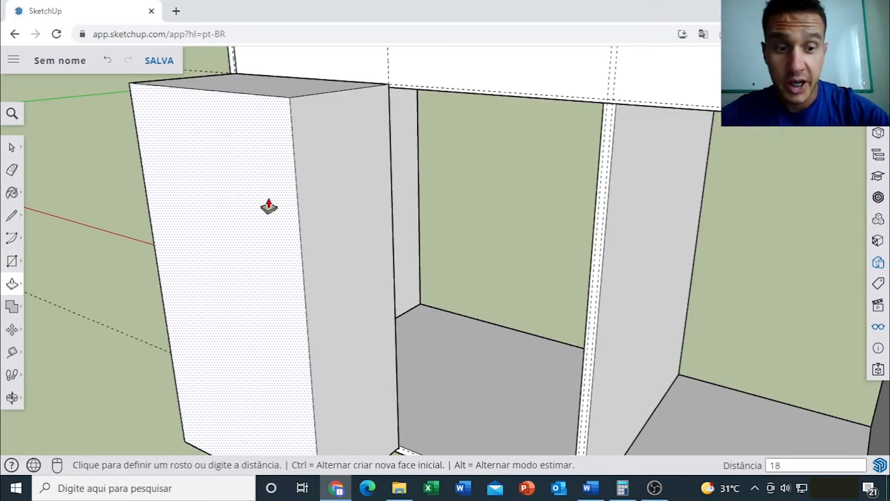
key(Return)
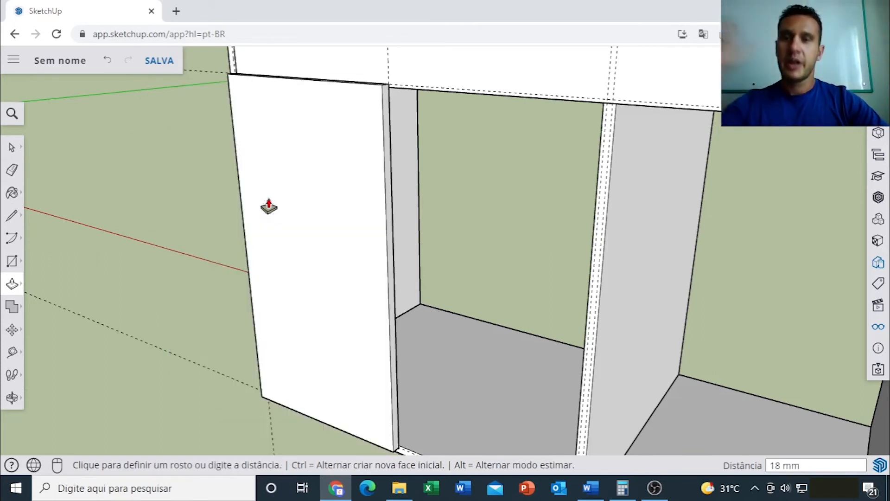
Select the whole left door solid and make it a group
click(19, 148)
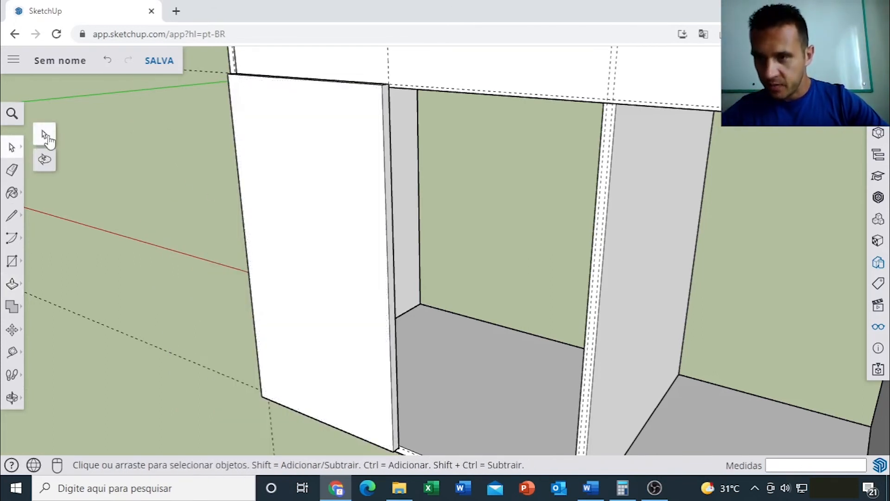
right_click(349, 96)
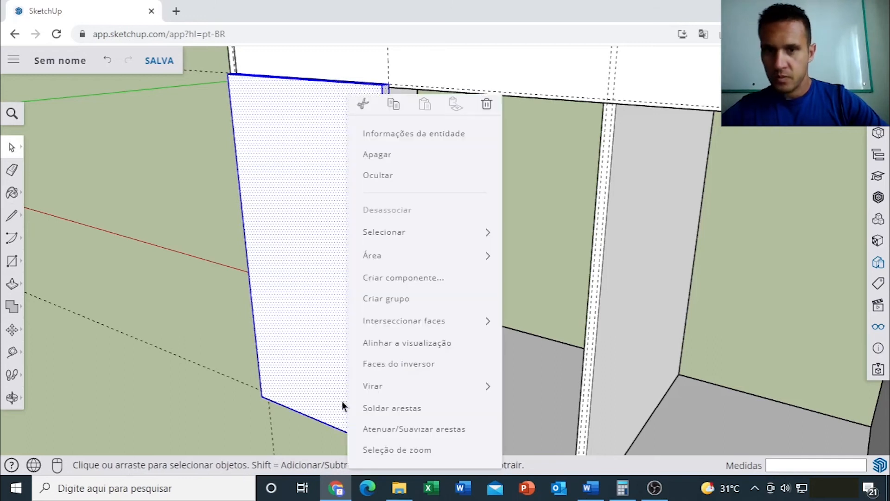
click(386, 298)
Copy the left door 378 mm sideways so its upper back corner meets the divider's nearest guide
scroll(361, 245, down, 5)
middle_drag(362, 245, 372, 209)
scroll(374, 214, up, 8)
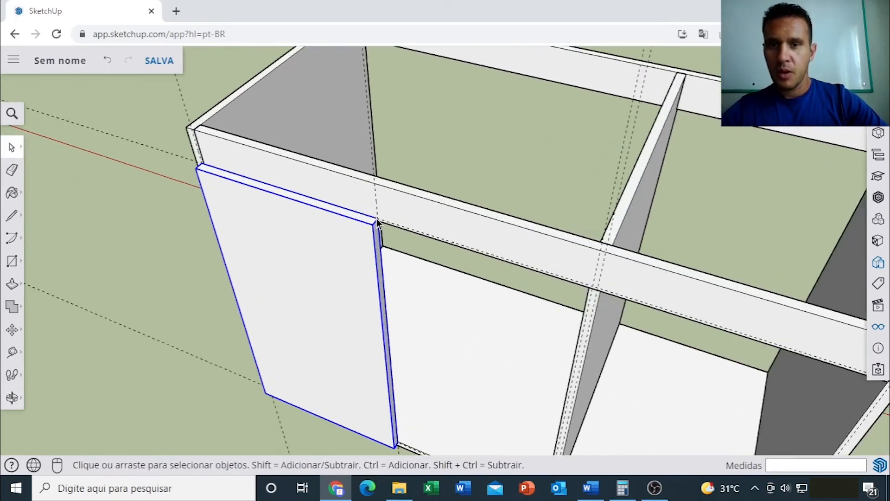
key(m)
click(378, 219)
key(ctrl)
scroll(560, 288, down, 4)
scroll(562, 274, up, 4)
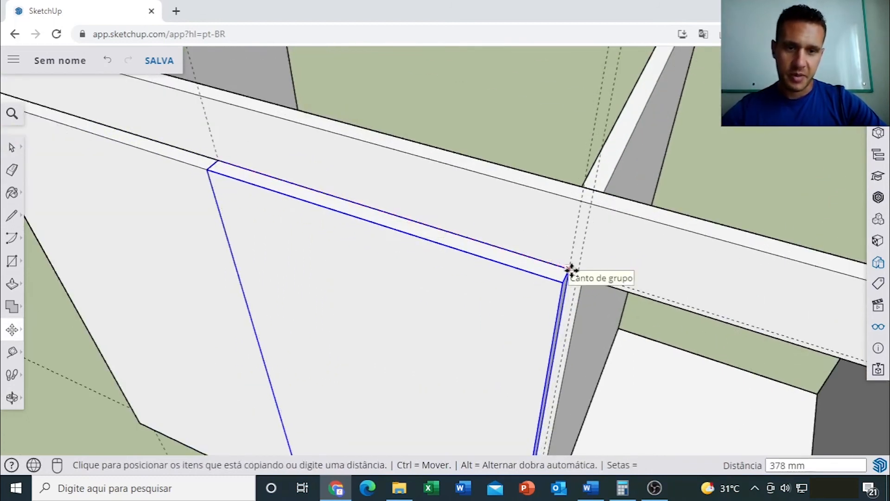
click(567, 269)
Inspect the joint between the two adjoining doors, and delete the copied door
scroll(570, 269, down, 6)
middle_drag(570, 269, 469, 284)
scroll(473, 243, up, 4)
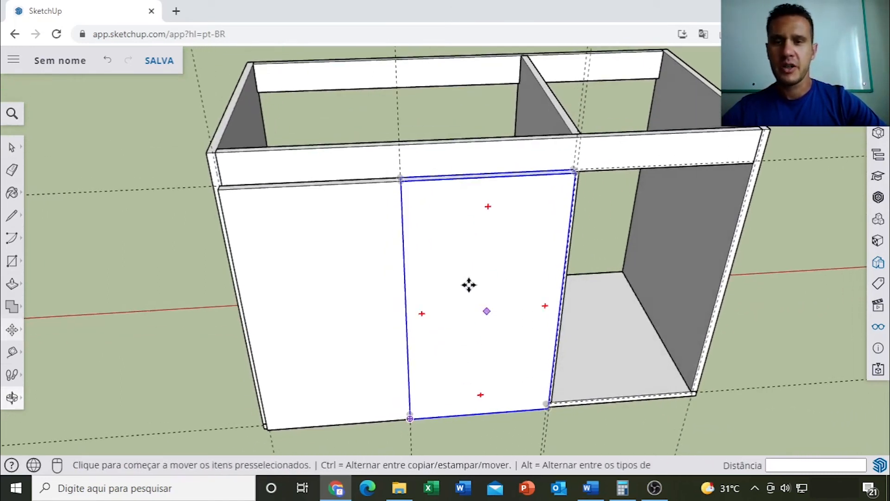
scroll(402, 193, up, 6)
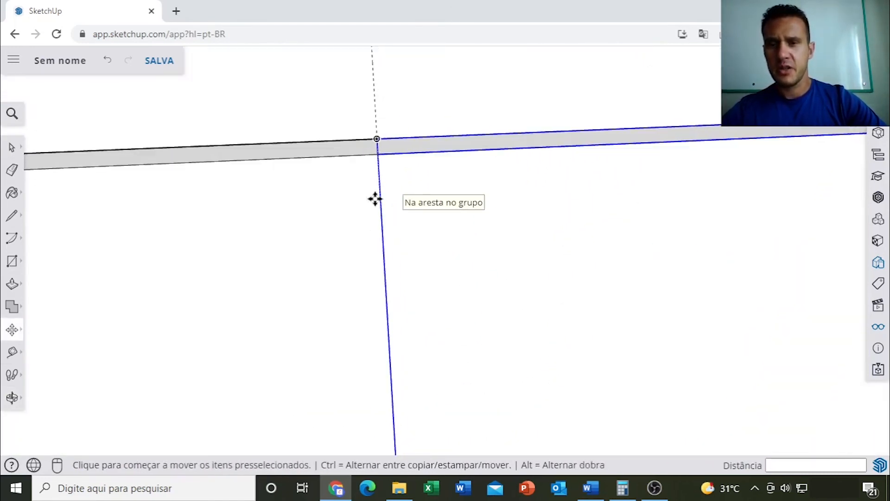
scroll(376, 205, down, 8)
middle_drag(408, 260, 412, 270)
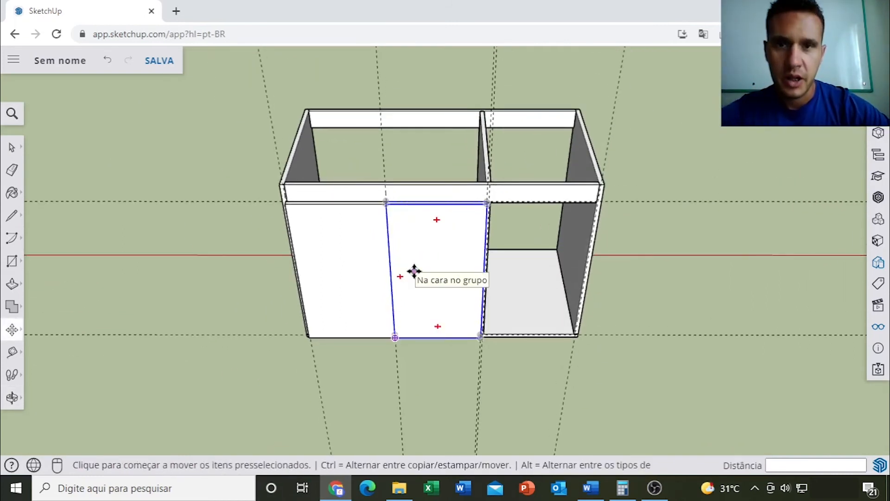
key(space)
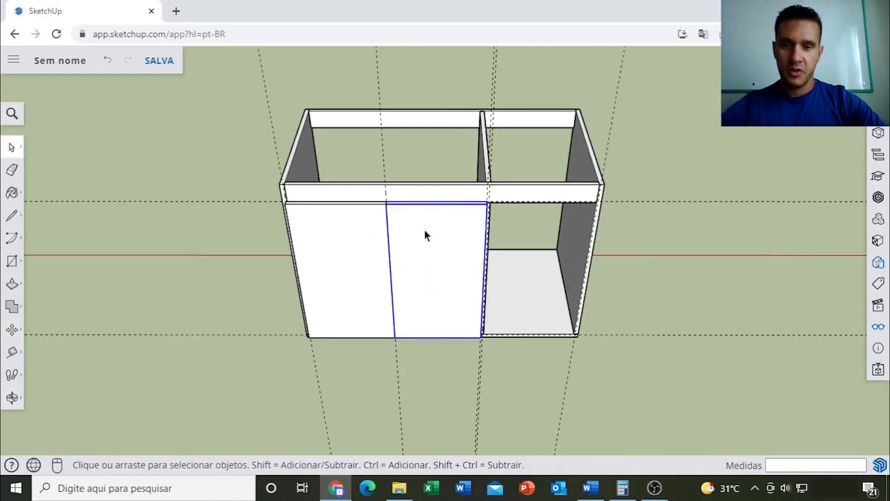
key(Delete)
Inside the left door's group, push the side face at the middle guide inward by 2 mm and close the group
middle_drag(425, 257, 282, 222)
scroll(375, 188, up, 8)
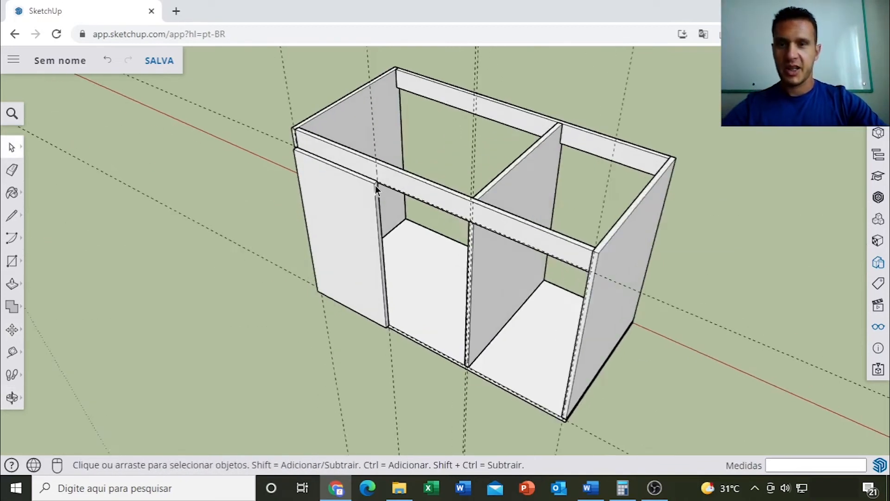
scroll(376, 188, down, 2)
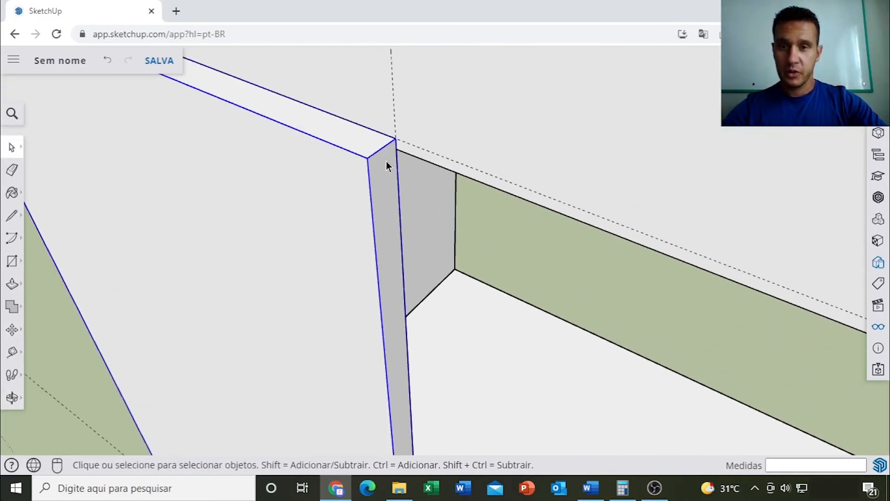
double_click(386, 161)
scroll(388, 170, down, 5)
scroll(389, 174, down, 4)
middle_drag(390, 176, 264, 241)
scroll(397, 204, up, 10)
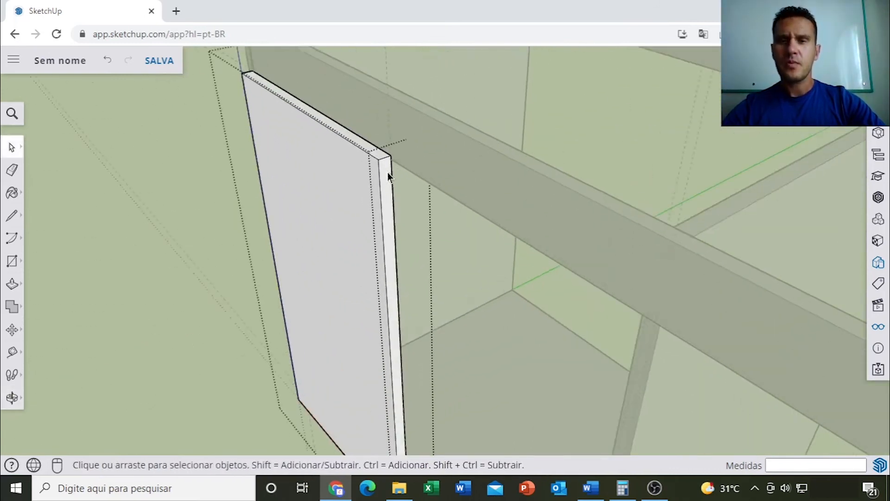
key(p)
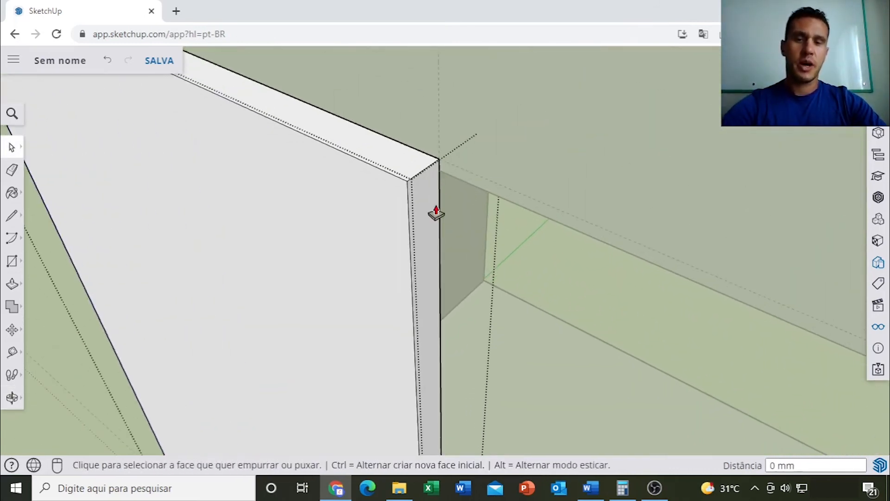
scroll(433, 209, up, 3)
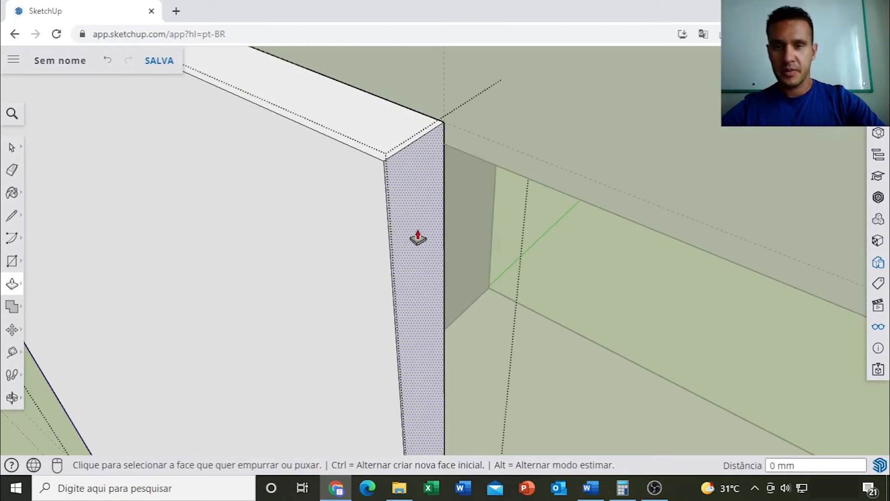
click(418, 218)
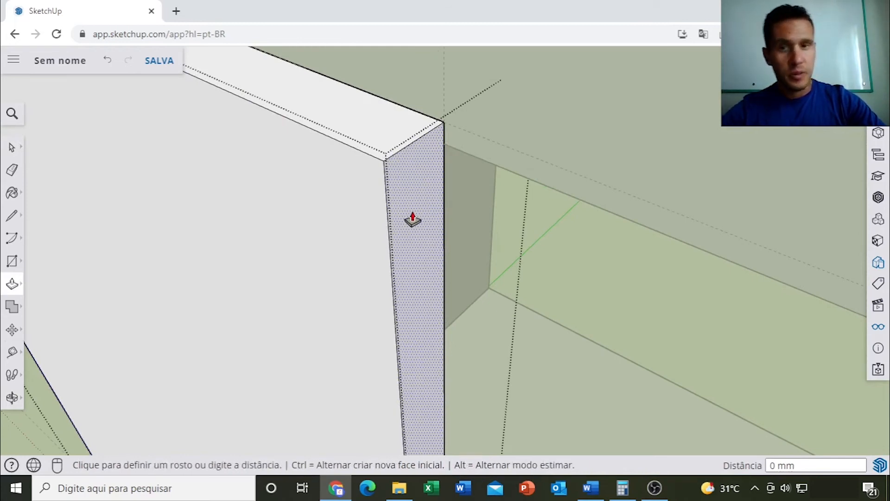
text(2)
key(Return)
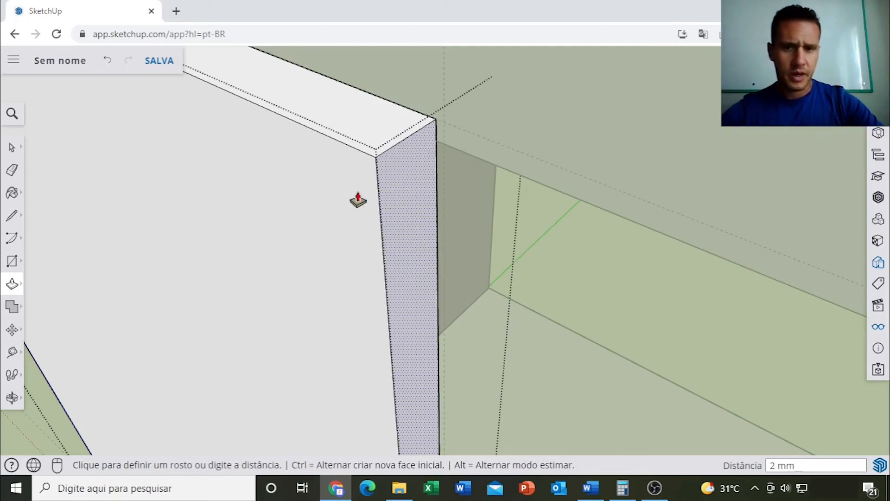
key(space)
scroll(402, 199, down, 6)
scroll(208, 191, up, 2)
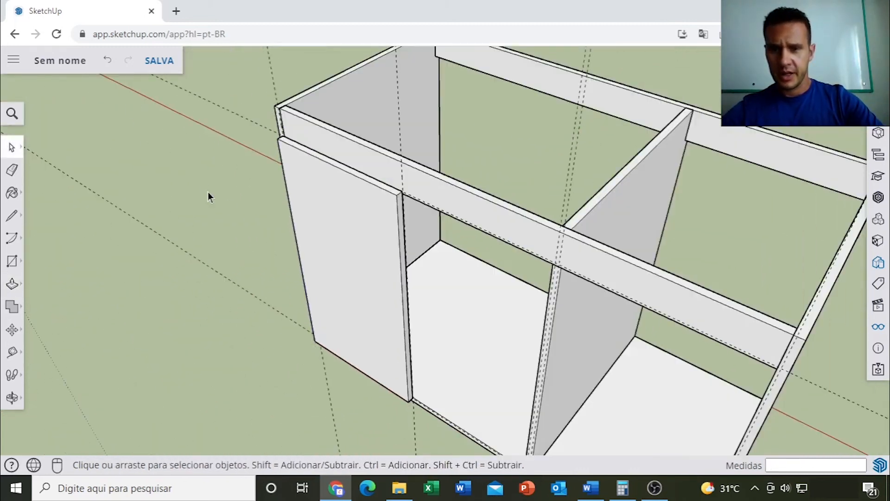
Copy the left door 380 mm sideways so its upper back corner meets the divider's nearest guide
scroll(207, 191, down, 5)
middle_drag(278, 181, 456, 188)
scroll(268, 223, up, 7)
scroll(297, 229, up, 1)
click(309, 212)
key(m)
scroll(353, 210, up, 3)
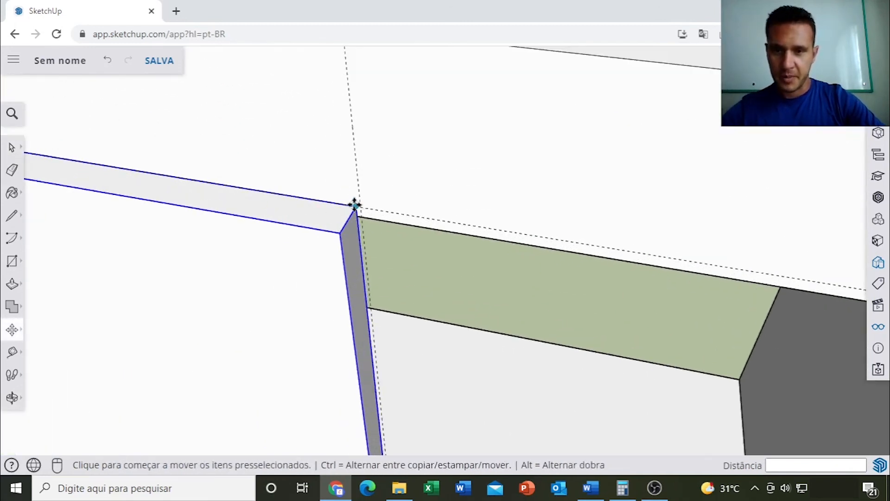
click(355, 205)
key(ctrl)
scroll(357, 204, down, 4)
scroll(649, 231, up, 1)
middle_drag(694, 249, 374, 189)
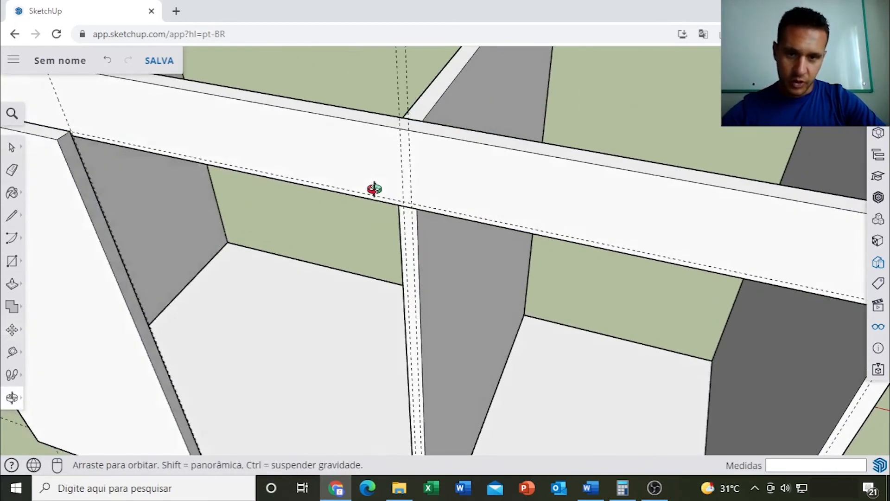
scroll(382, 193, up, 5)
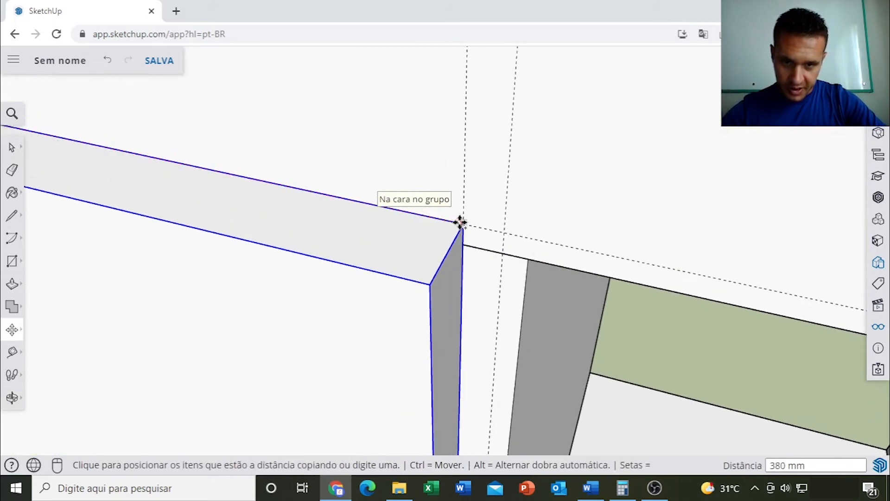
click(460, 222)
Inspect the joint between the two adjoining doors and the cabinet front as a whole
scroll(433, 225, down, 8)
middle_drag(265, 245, 518, 208)
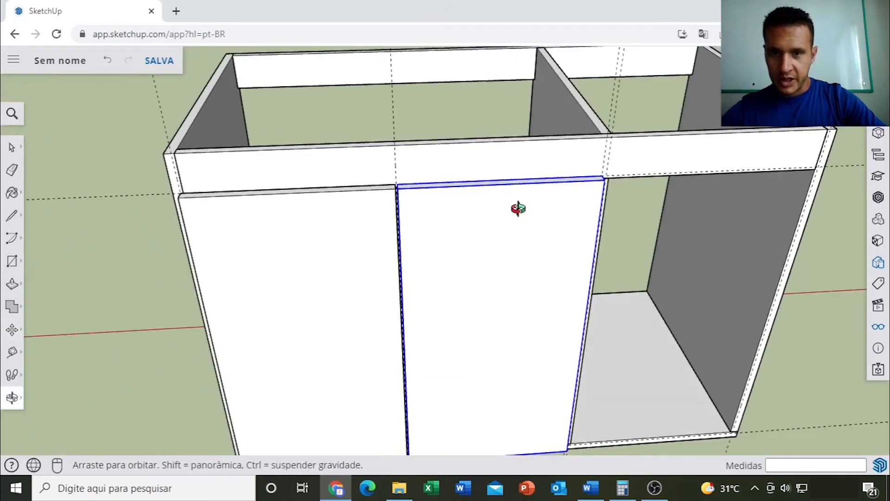
scroll(419, 193, up, 7)
shift+middle_drag(388, 203, 459, 202)
key(space)
scroll(477, 205, down, 10)
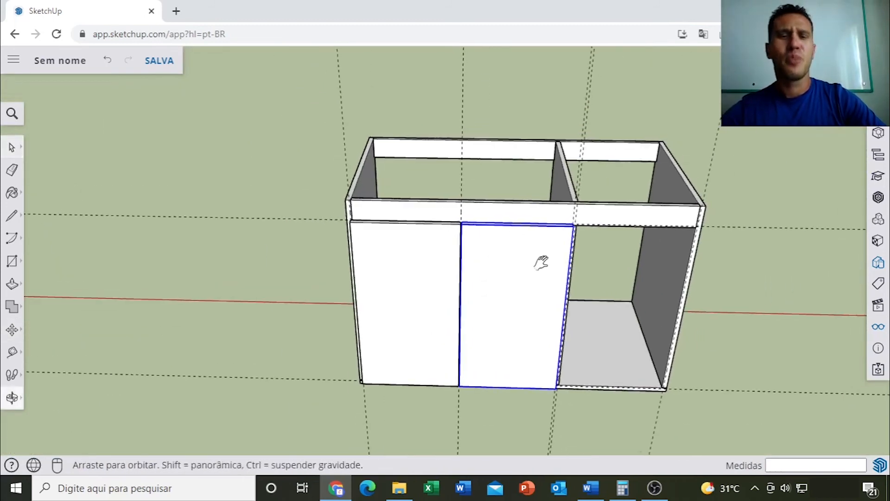
middle_drag(541, 262, 524, 183)
middle_drag(511, 229, 461, 221)
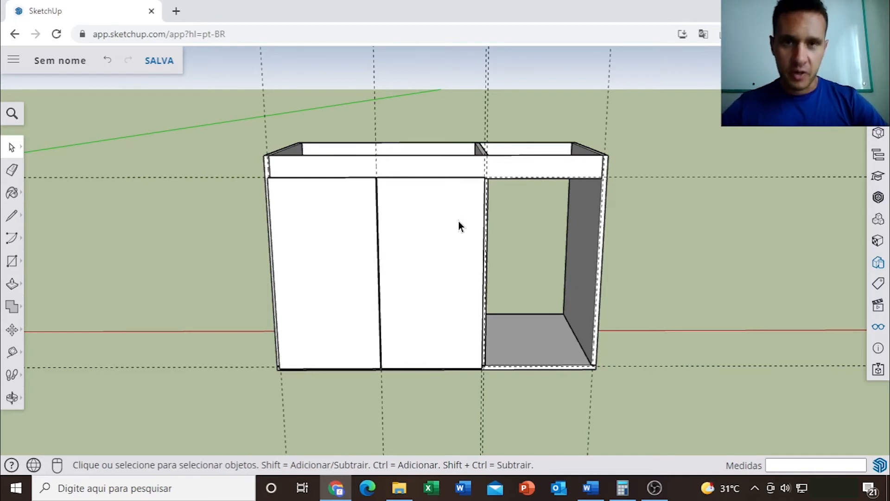
Examine the layout of the four drawer fronts on the finished example cabinet beside the standing figure
scroll(458, 221, down, 8)
middle_drag(433, 201, 543, 218)
scroll(363, 202, up, 7)
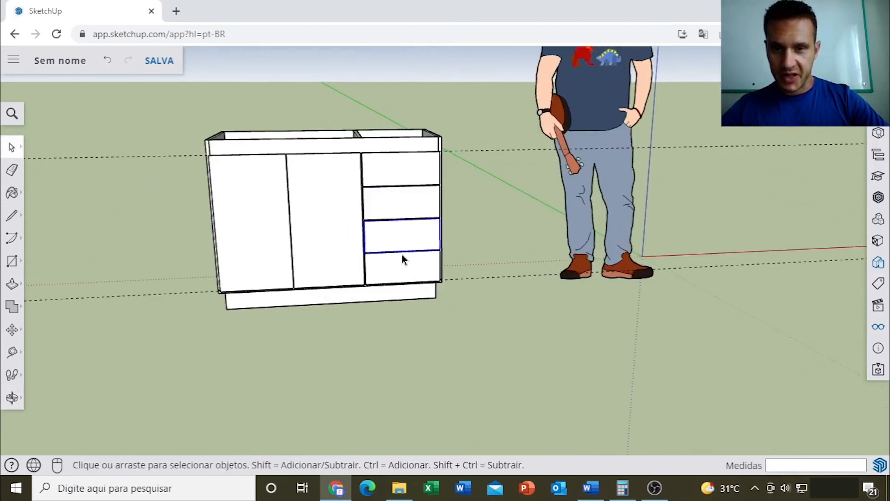
scroll(399, 271, up, 3)
middle_drag(429, 274, 402, 215)
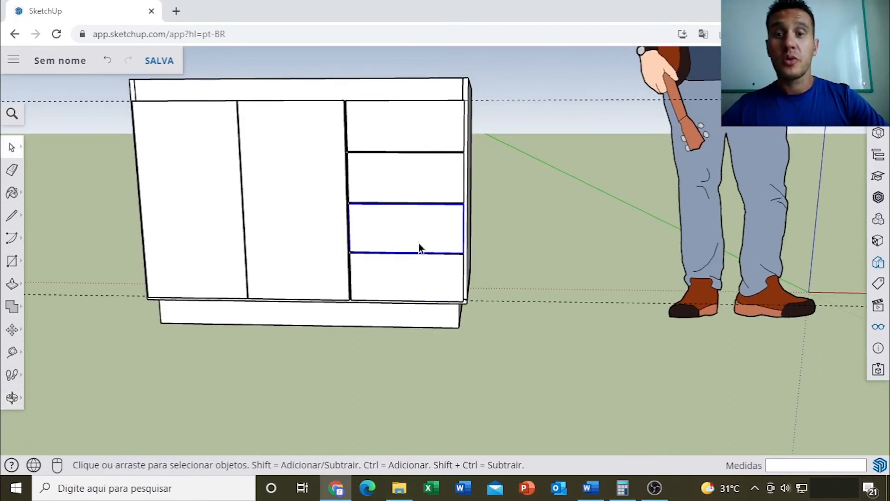
scroll(445, 264, up, 5)
middle_drag(481, 252, 497, 227)
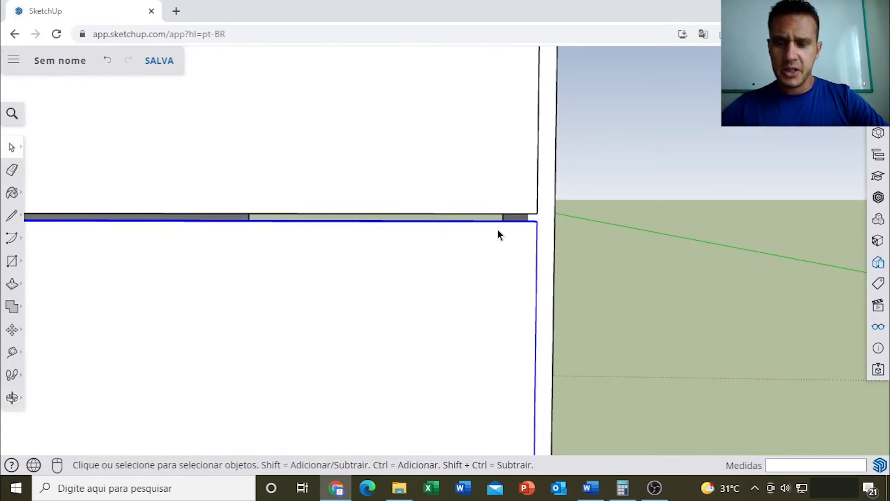
Measure the gap between the second and third drawer fronts of the example cabinet
key(r)
scroll(497, 229, up, 4)
key(t)
scroll(498, 229, up, 3)
click(505, 197)
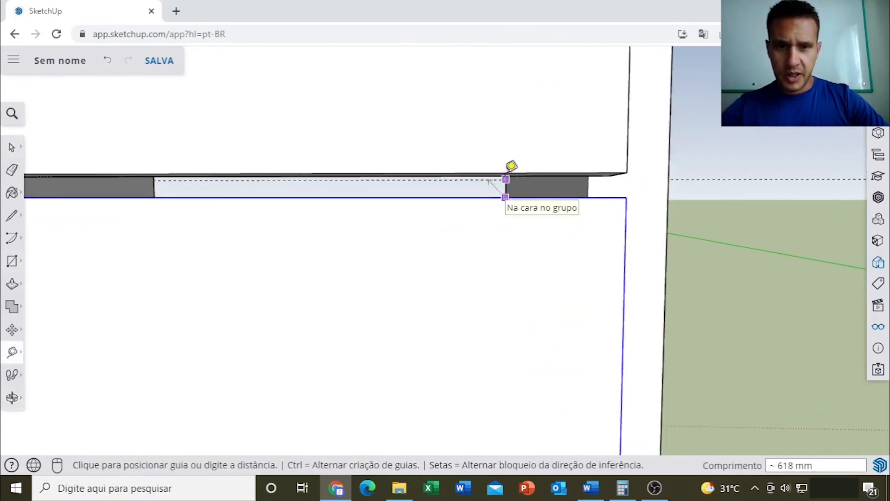
click(512, 162)
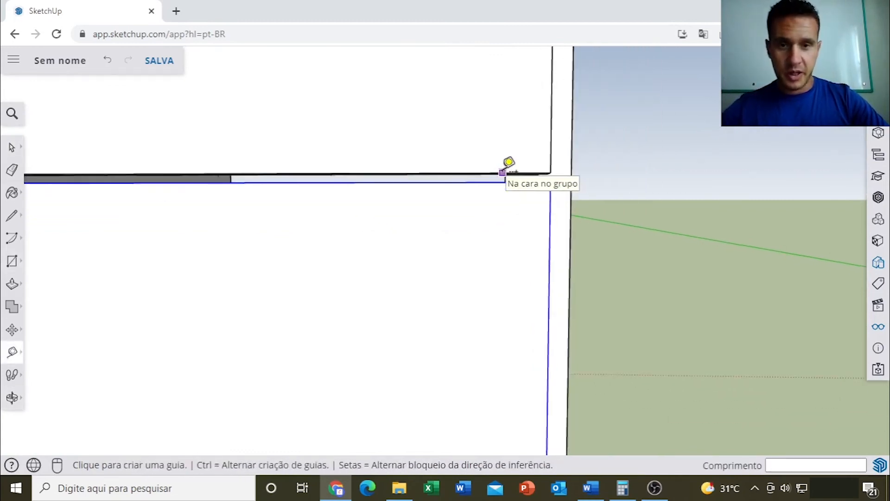
scroll(504, 135, down, 8)
middle_drag(467, 250, 472, 229)
key(space)
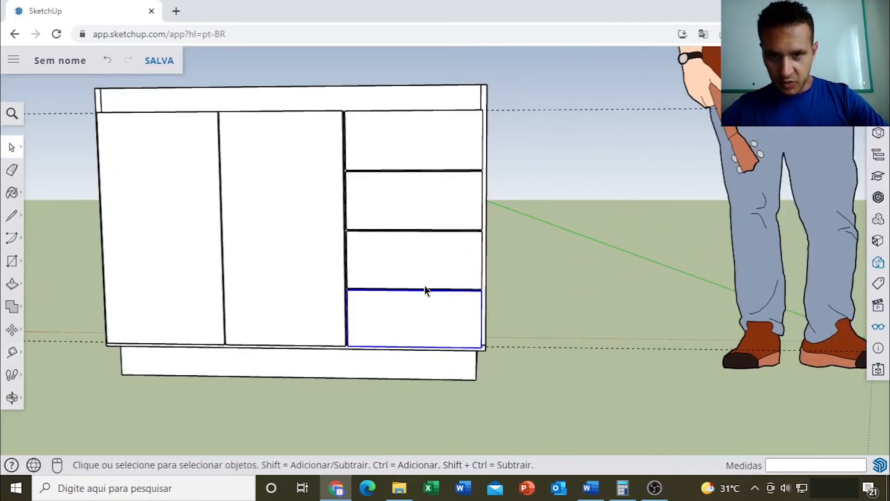
On the unfinished cabinet, measure the height between the upper and lower horizontal guides at the open compartment
scroll(438, 228, down, 6)
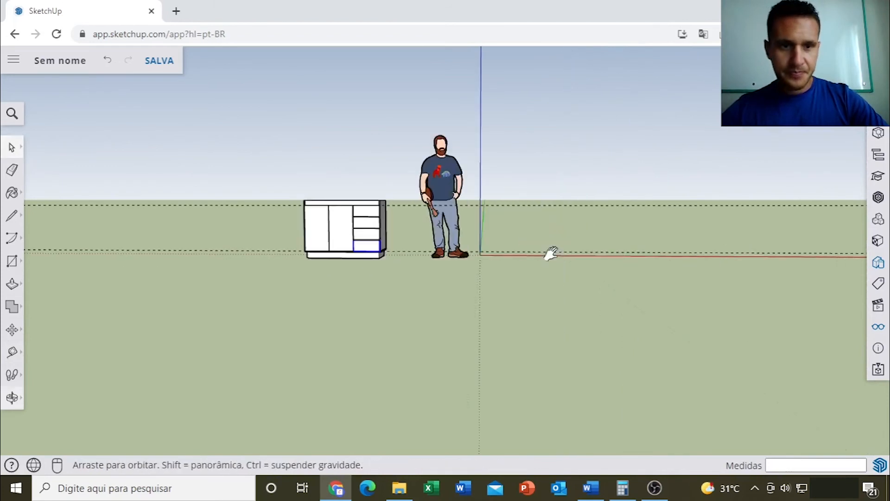
shift+middle_drag(551, 253, 130, 252)
scroll(561, 239, up, 6)
shift+middle_drag(597, 221, 518, 251)
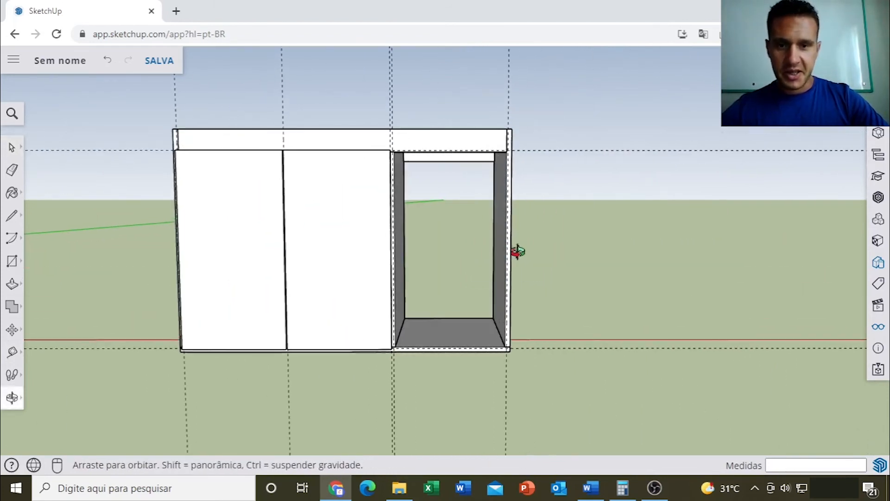
scroll(519, 253, up, 5)
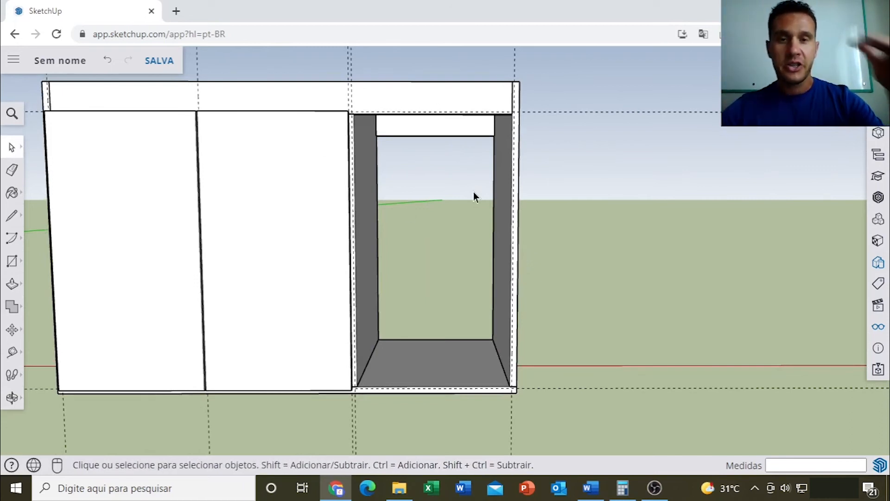
key(t)
scroll(497, 111, up, 5)
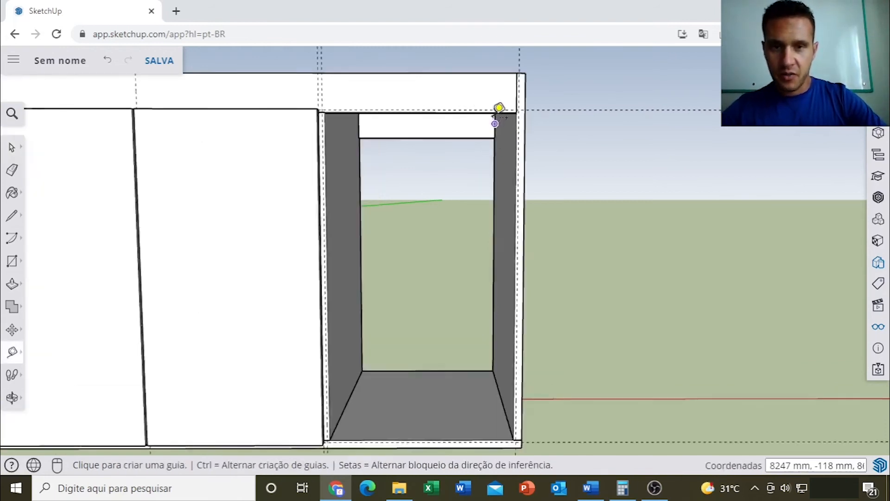
click(507, 74)
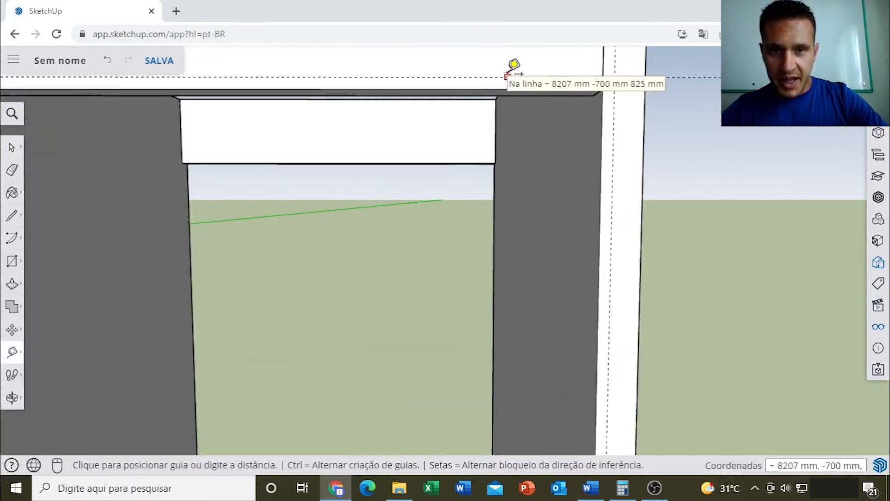
scroll(512, 66, down, 5)
scroll(501, 423, up, 5)
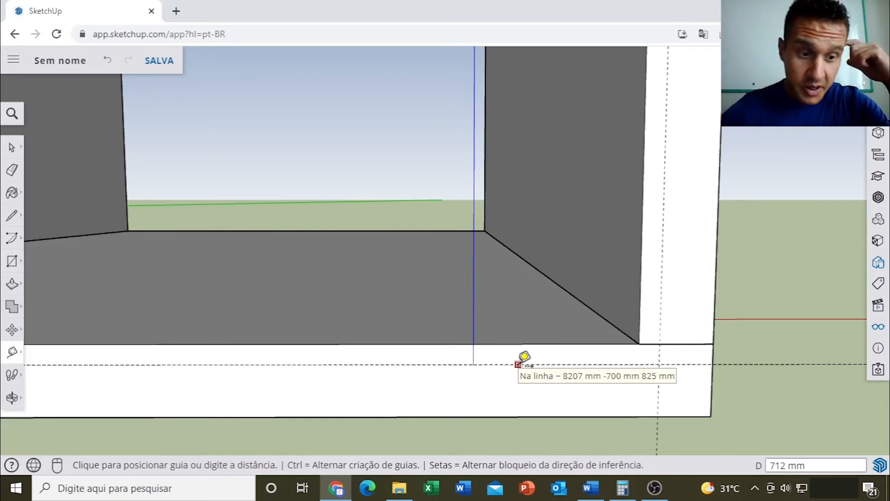
click(518, 365)
key(space)
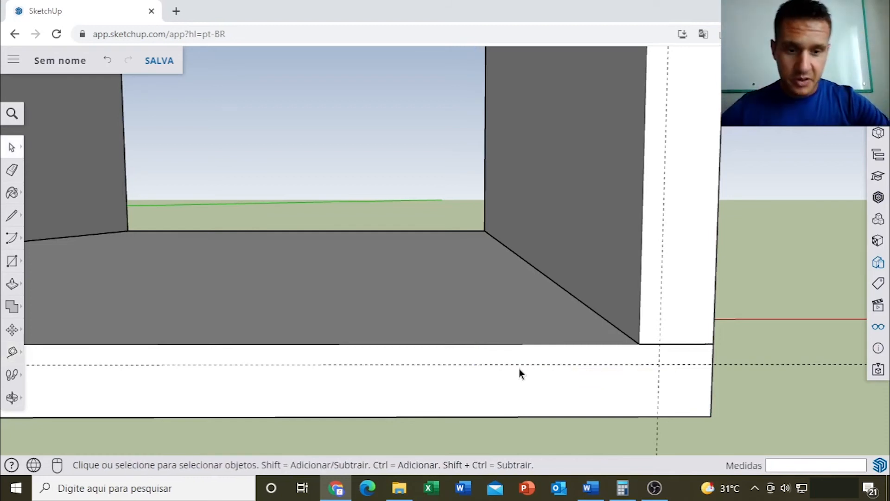
In Calculator, subtract 15 from the 712 mm height between the guides
click(622, 488)
click(441, 281)
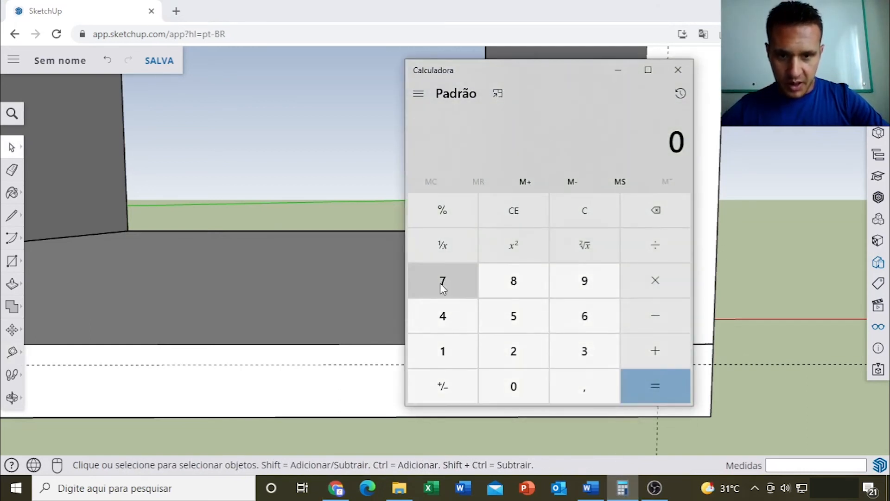
click(445, 355)
click(524, 355)
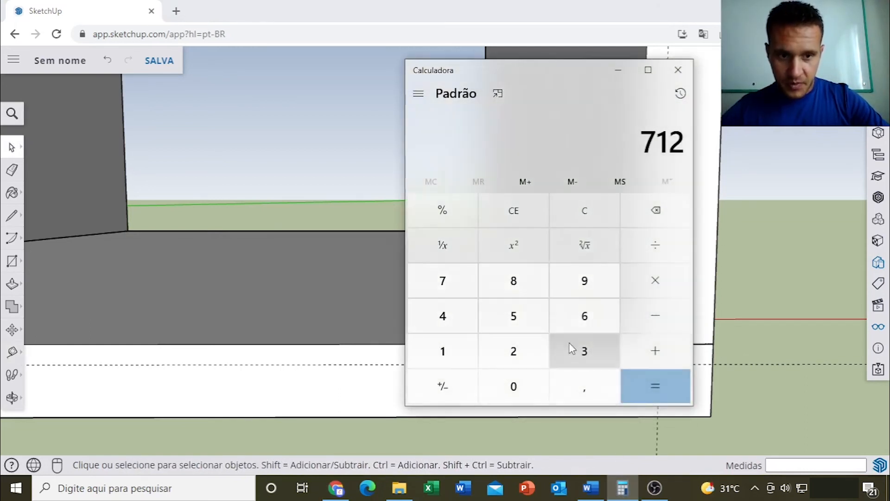
click(648, 315)
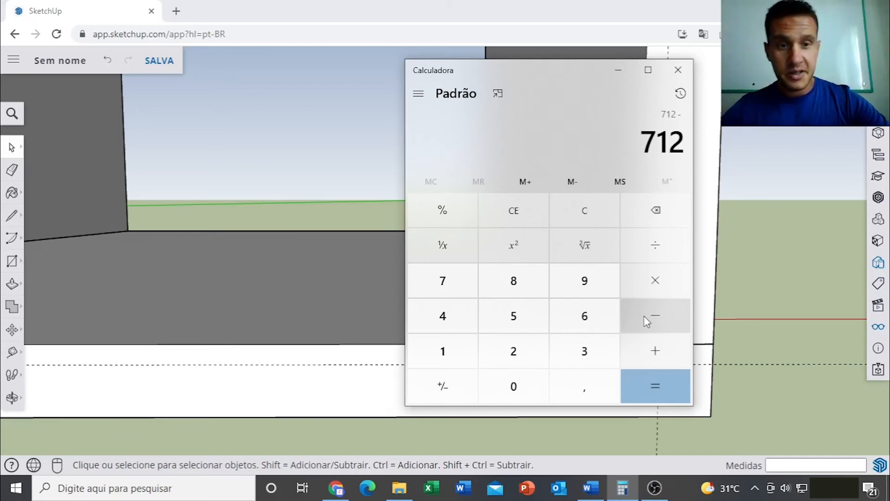
click(455, 361)
click(514, 318)
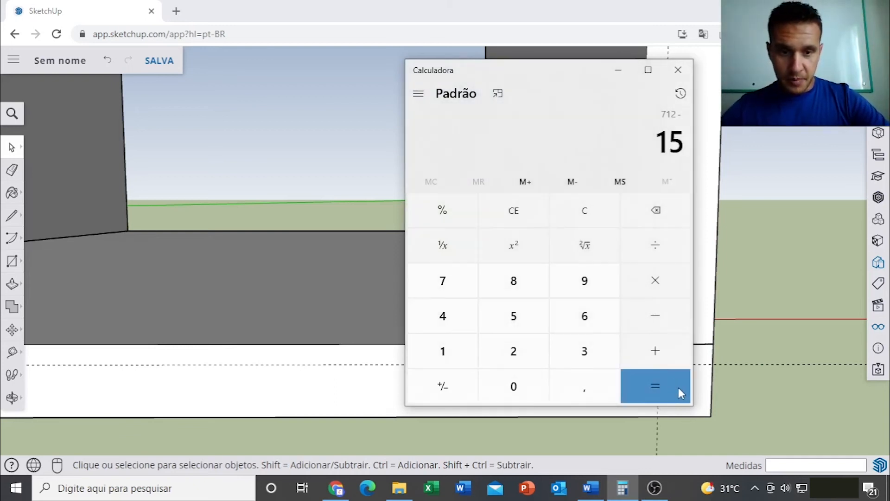
click(670, 388)
drag(641, 147, 676, 148)
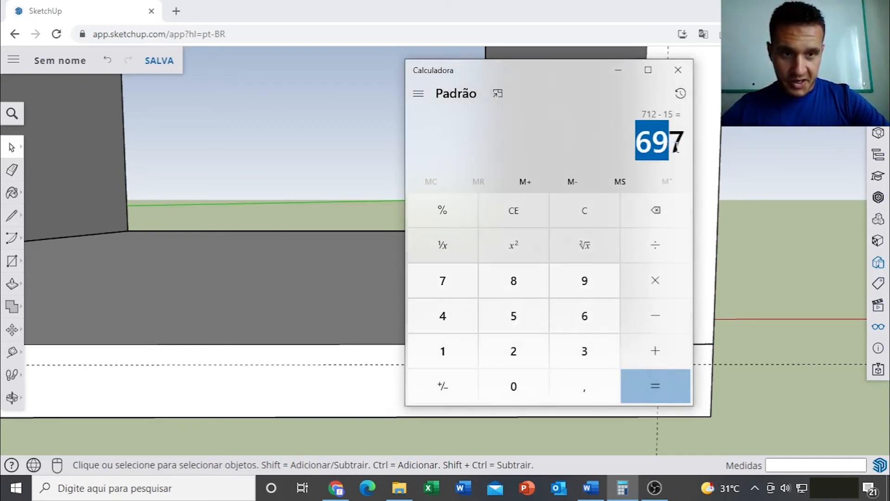
click(634, 149)
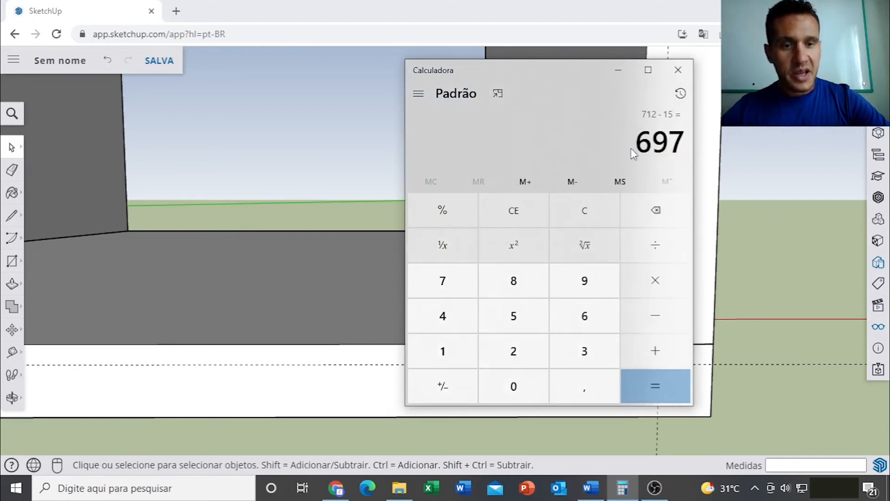
Divide the remaining height by 4 to get the drawer front height, clear the result and return to SketchUp
click(651, 246)
click(458, 314)
click(661, 382)
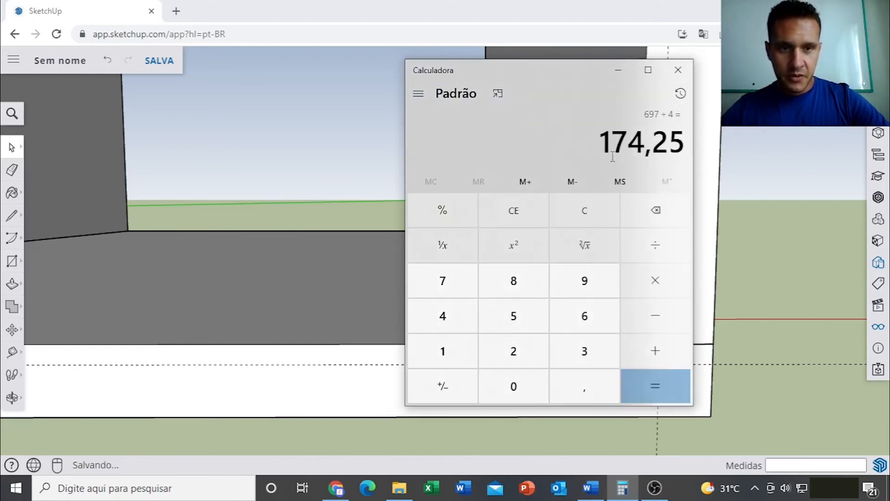
drag(604, 143, 665, 151)
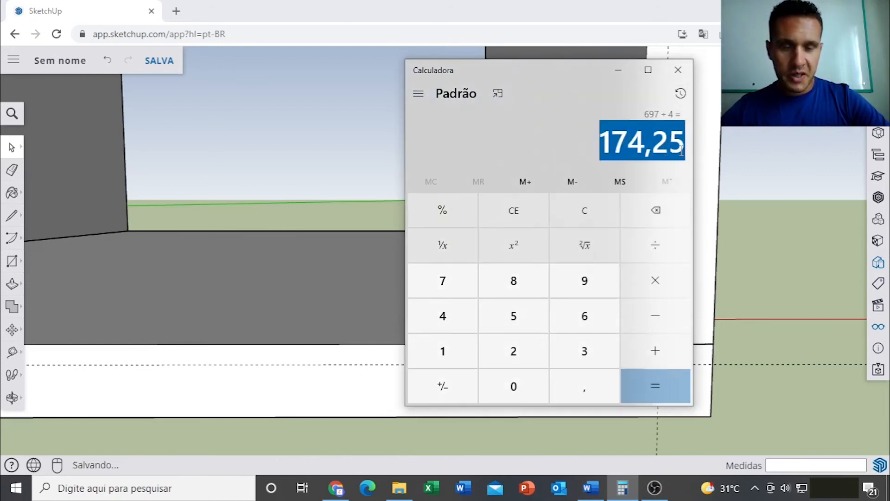
click(613, 149)
drag(659, 147, 666, 147)
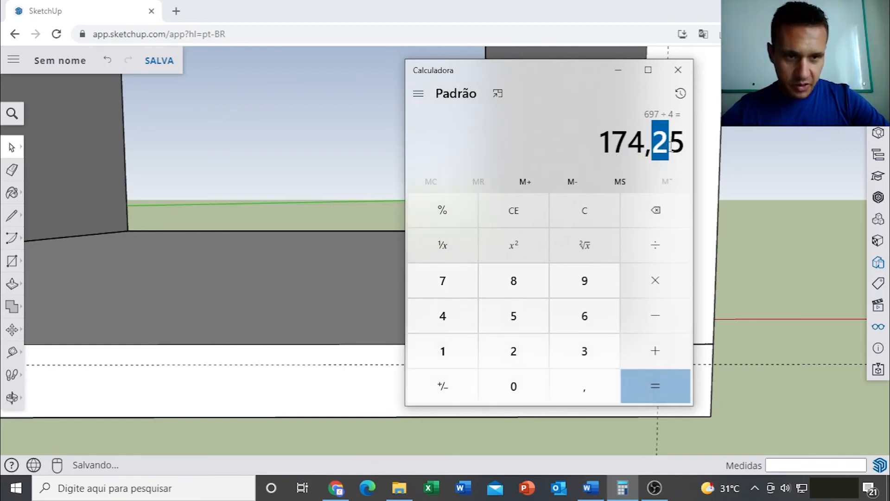
click(679, 141)
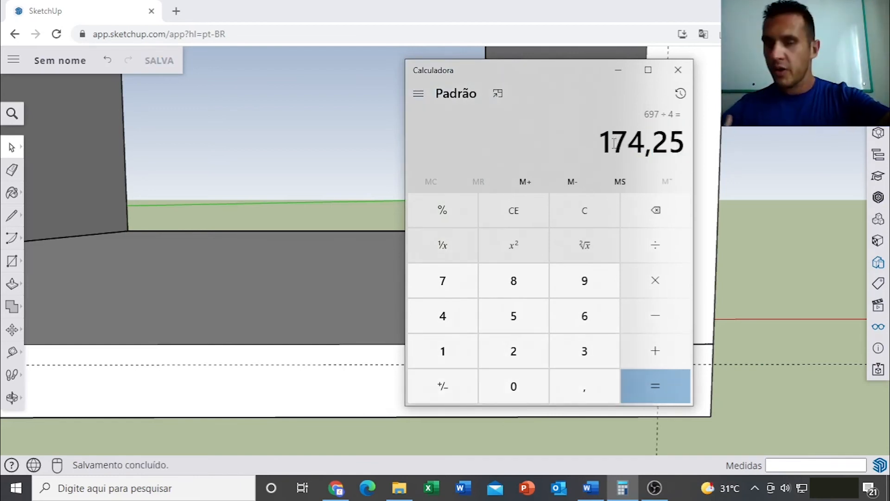
drag(601, 144, 642, 144)
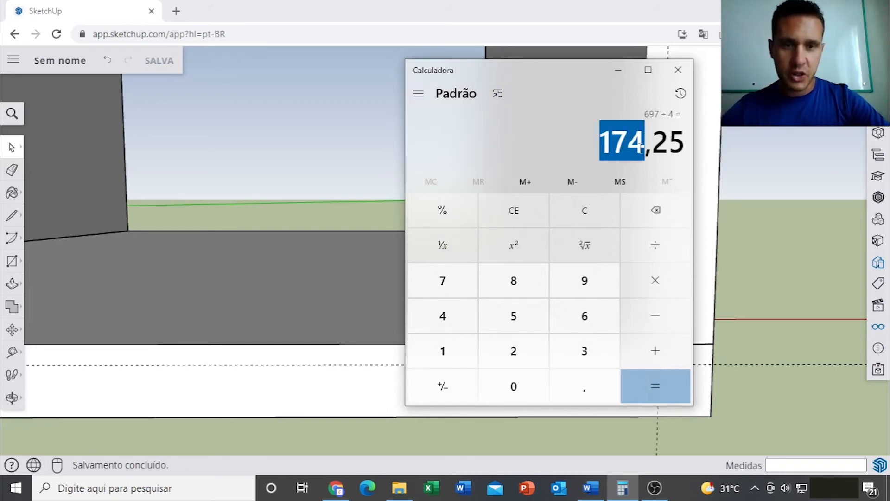
click(585, 208)
click(619, 70)
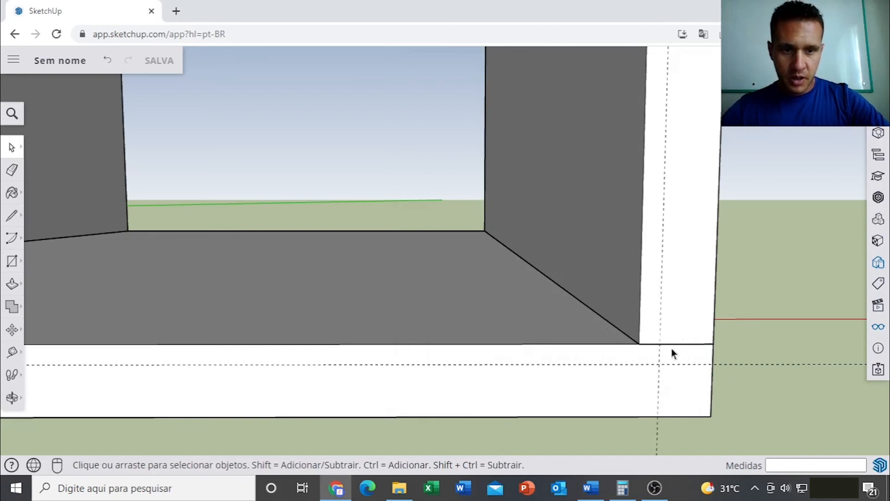
Create a horizontal guide 174 mm above the lower horizontal guide at the open compartment
middle_drag(672, 352, 619, 302)
key(t)
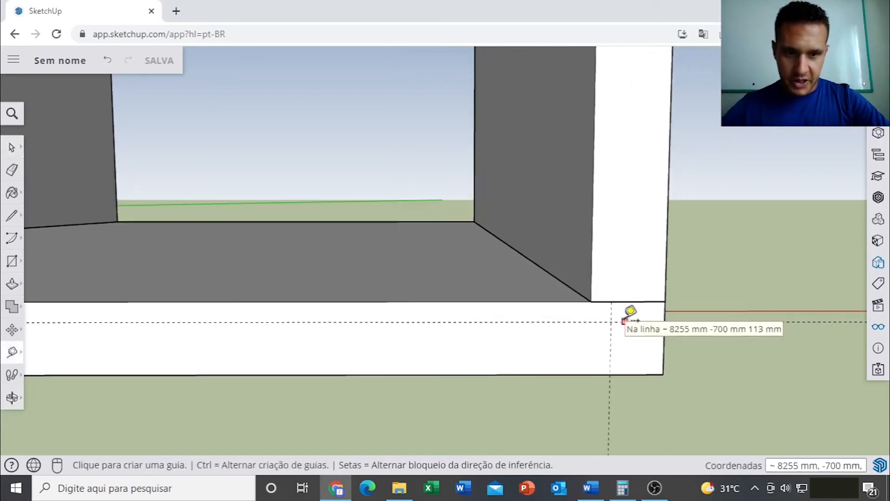
click(624, 321)
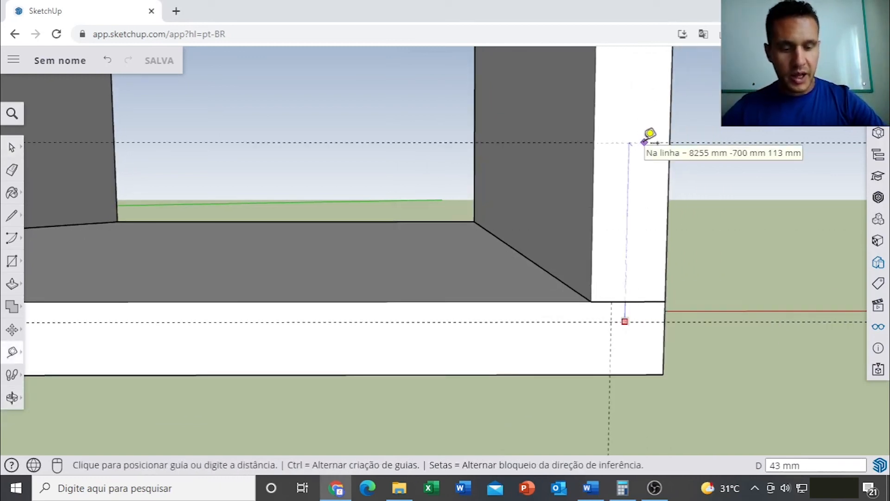
key(Return)
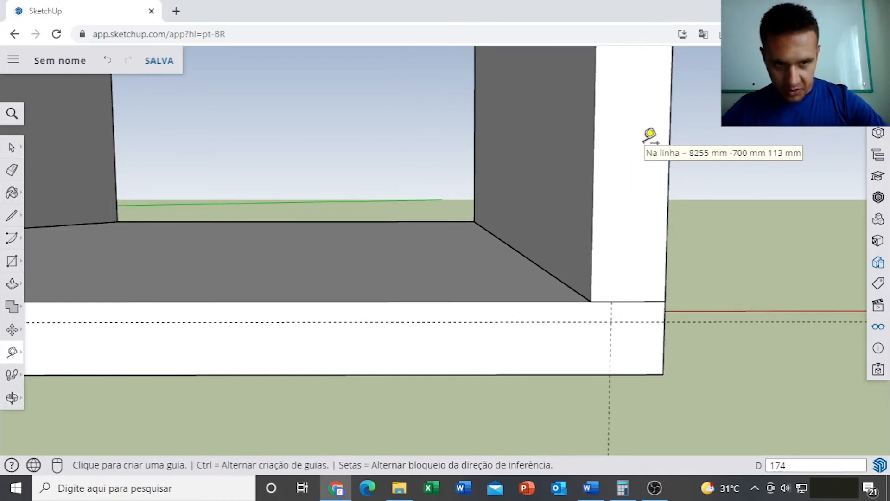
scroll(618, 142, down, 6)
shift+middle_drag(621, 131, 591, 288)
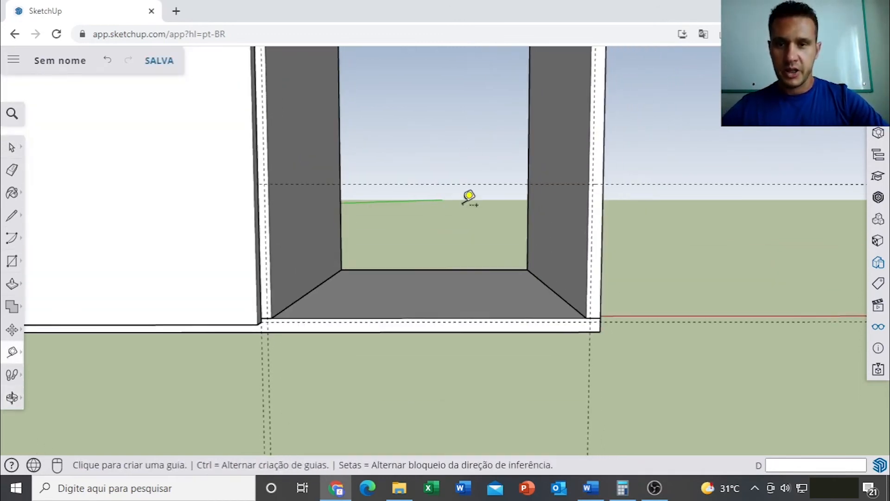
Draw a 410 x 174 mm rectangle between the guides at the base of the open compartment for the lowest drawer front
key(r)
scroll(260, 188, up, 5)
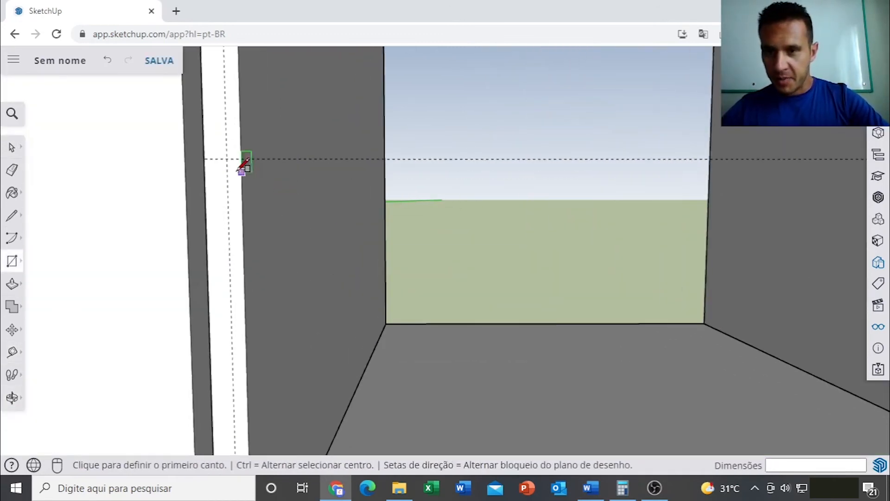
click(227, 159)
scroll(234, 157, down, 5)
middle_drag(685, 284, 561, 274)
scroll(555, 304, up, 3)
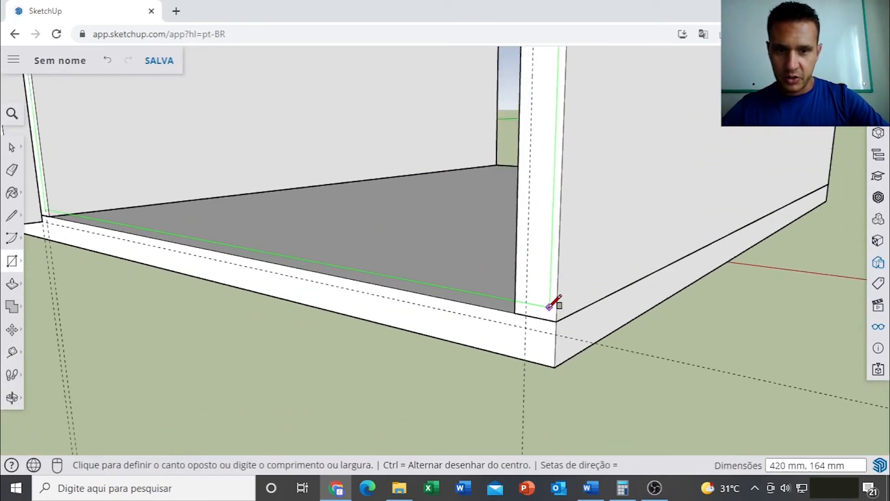
scroll(536, 301, down, 6)
middle_drag(608, 252, 587, 282)
scroll(554, 278, up, 6)
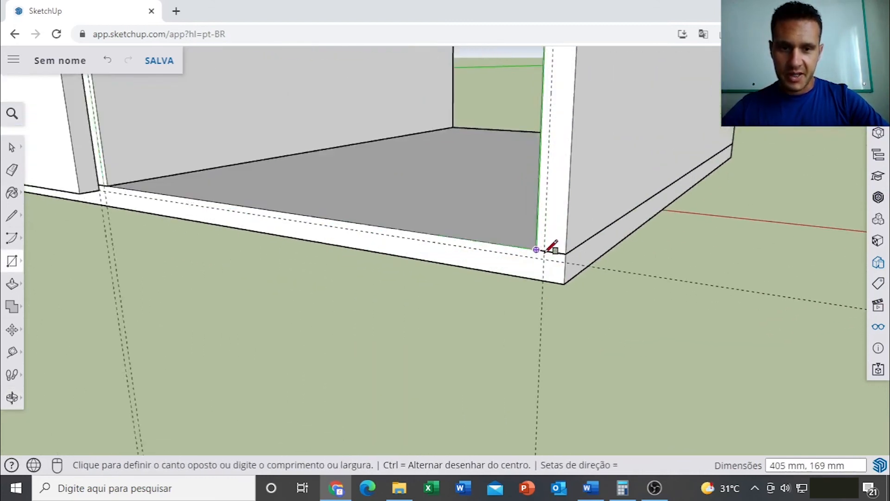
scroll(545, 247, up, 5)
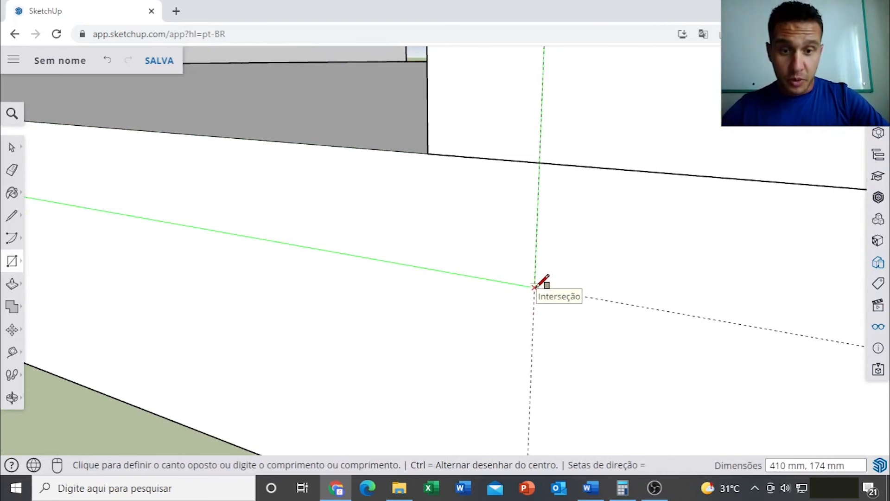
click(535, 286)
Extrude the drawer front rectangle outward by 18 mm with Push/Pull
scroll(538, 285, down, 8)
middle_drag(565, 174, 485, 202)
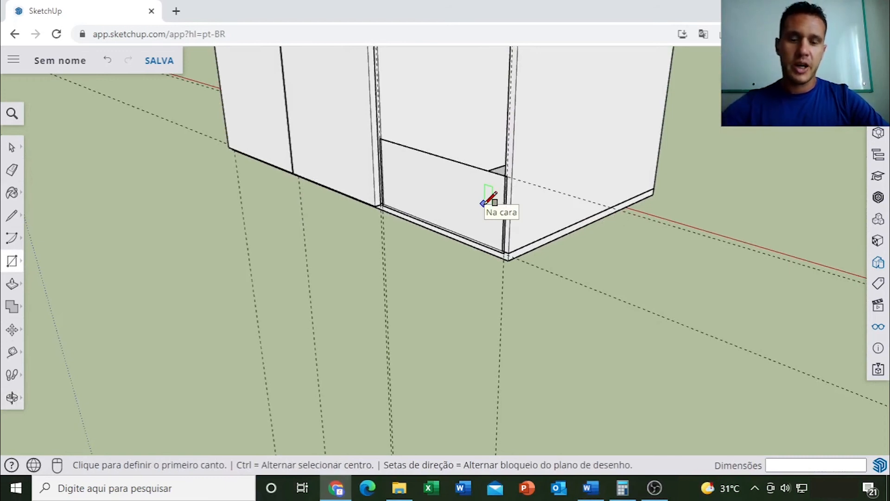
key(p)
scroll(482, 206, up, 4)
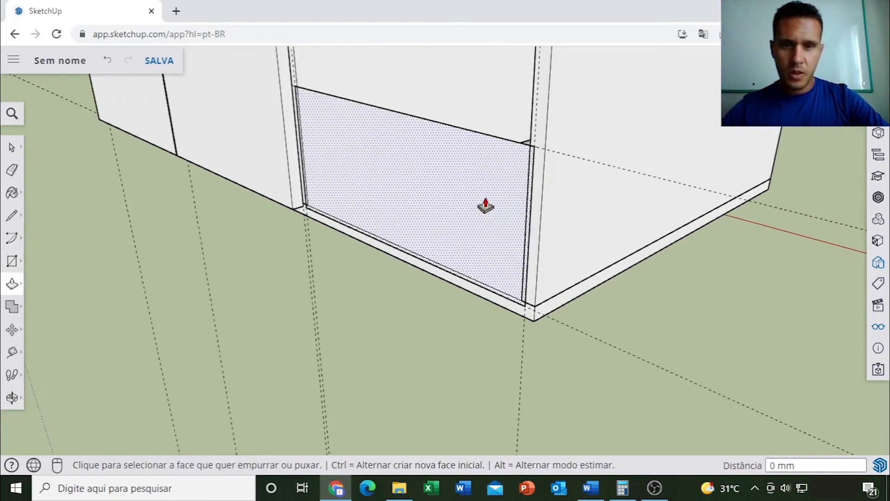
click(502, 162)
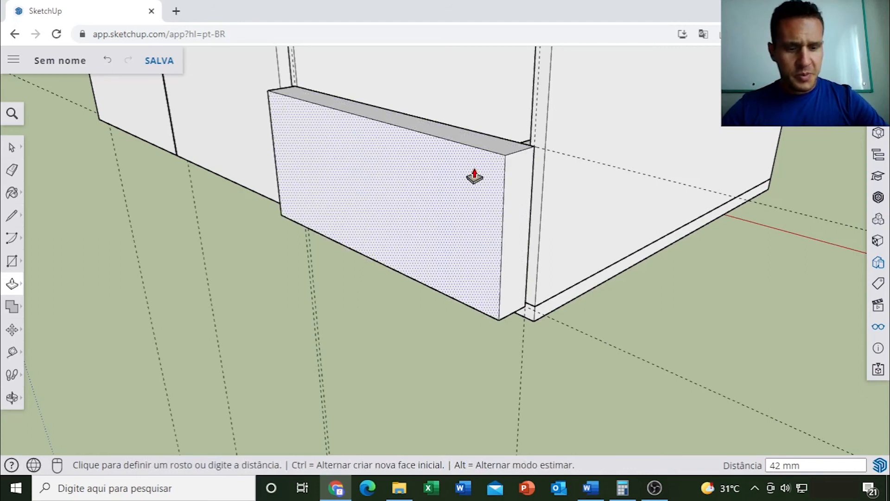
text(18)
key(Return)
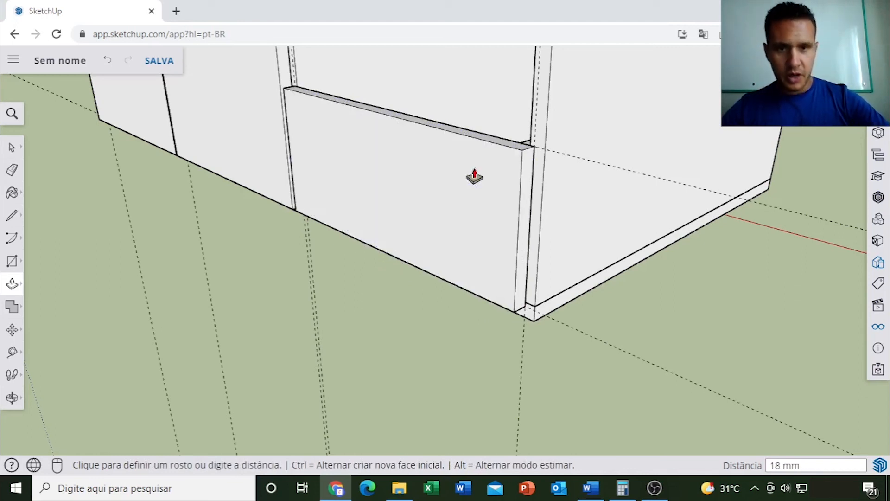
Select the whole drawer front solid and make it a group
click(10, 147)
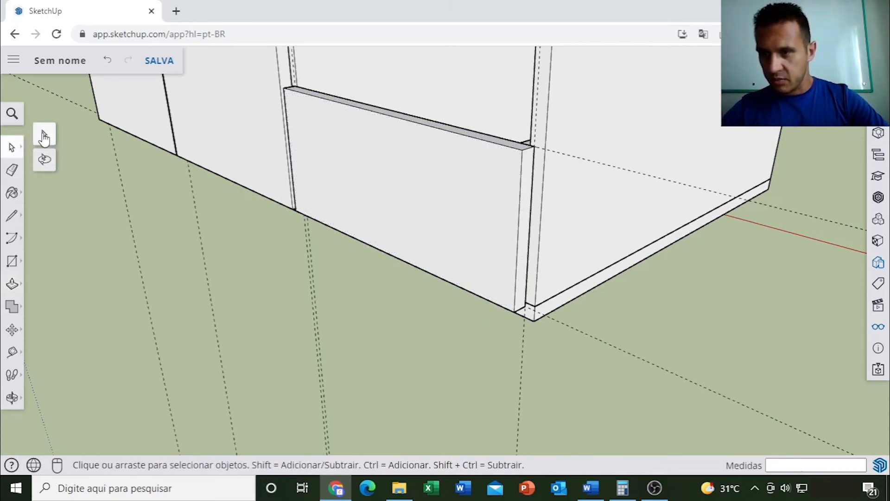
triple_click(399, 149)
right_click(399, 148)
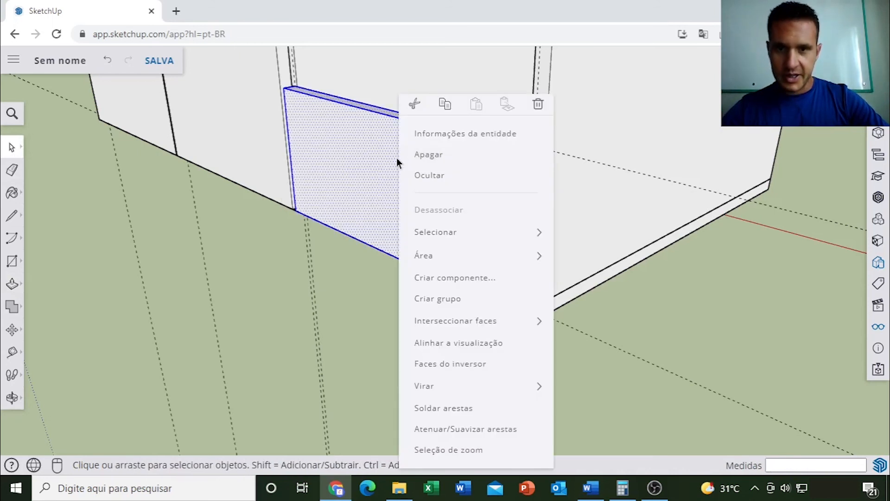
click(438, 300)
Copy the drawer front group 174 mm straight up so the copy sits directly on the original's upper edge
middle_drag(438, 300, 480, 263)
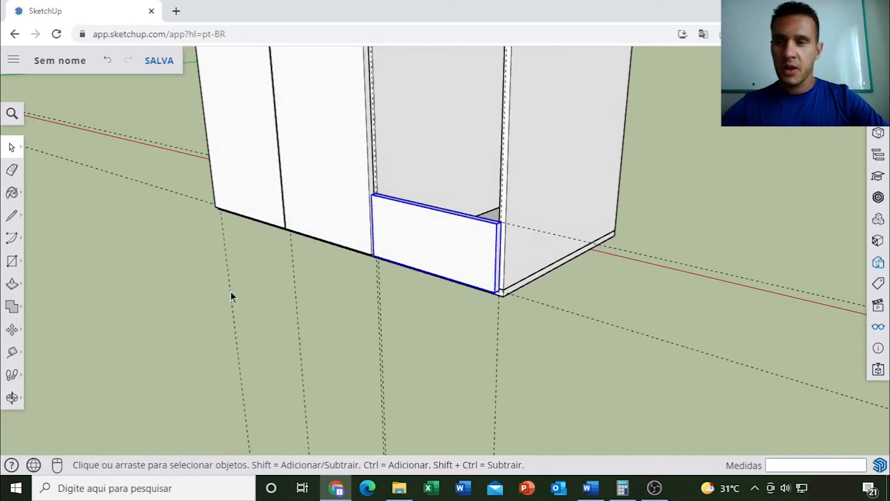
click(12, 329)
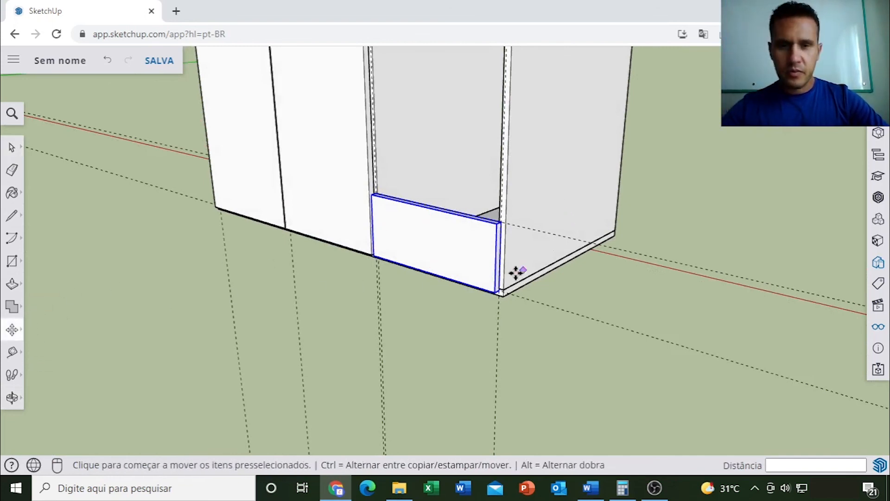
scroll(496, 292, up, 5)
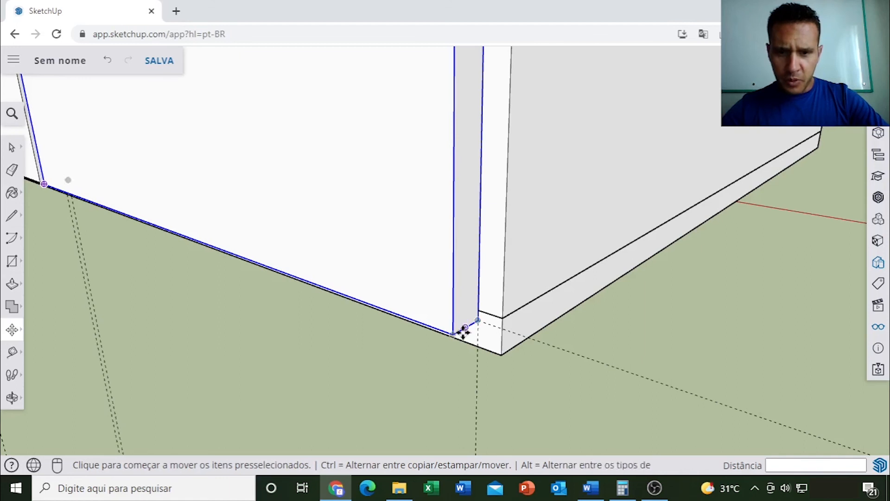
key(ctrl)
click(455, 334)
scroll(458, 333, down, 8)
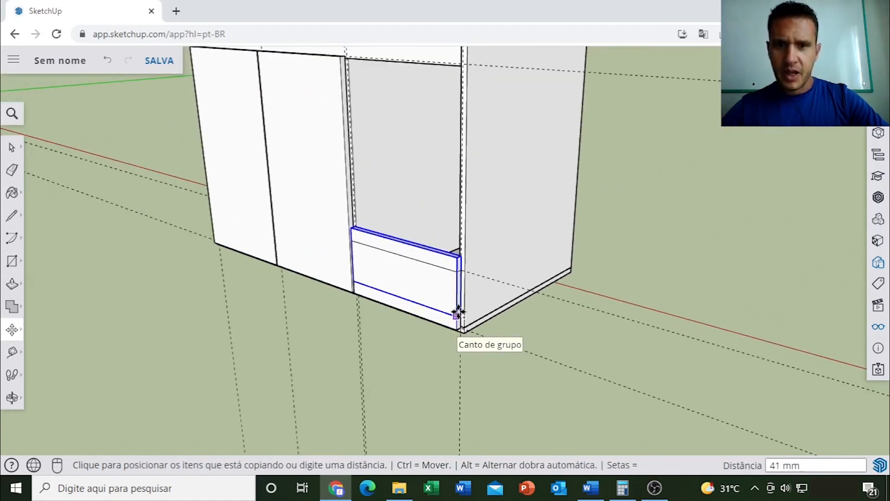
scroll(469, 234, down, 3)
scroll(469, 234, down, 1)
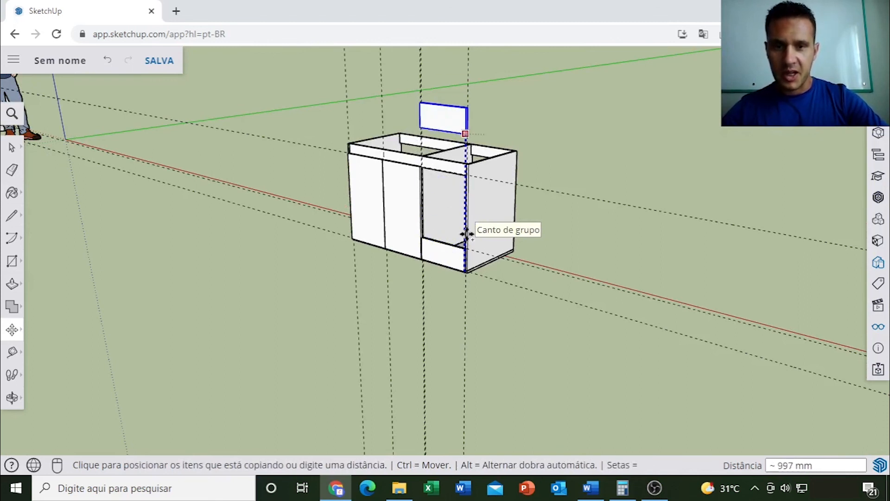
scroll(458, 246, up, 3)
scroll(458, 246, up, 5)
shift+middle_drag(480, 255, 402, 168)
scroll(425, 181, up, 6)
scroll(444, 193, down, 5)
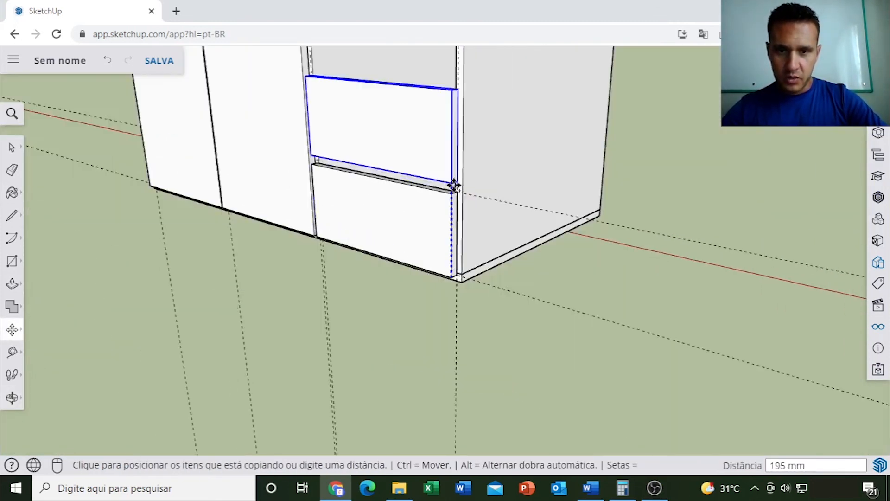
scroll(455, 185, up, 5)
scroll(454, 190, up, 3)
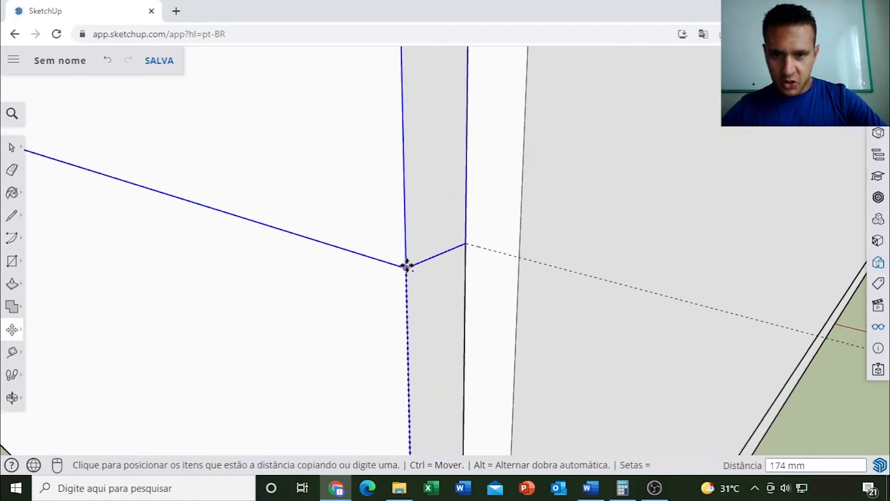
click(407, 267)
Move the copied drawer front up 5 mm to leave a gap above the lowest front
scroll(441, 203, down, 4)
scroll(441, 203, down, 4)
middle_drag(455, 173, 598, 202)
key(m)
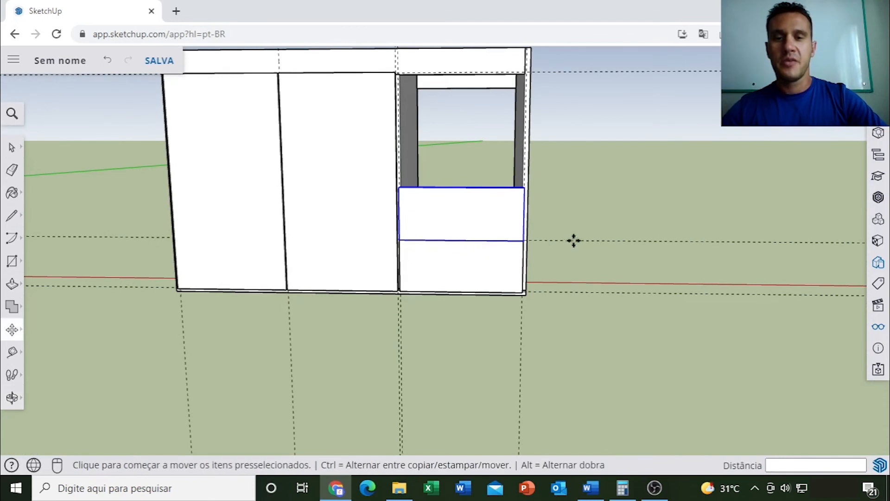
scroll(499, 236, up, 5)
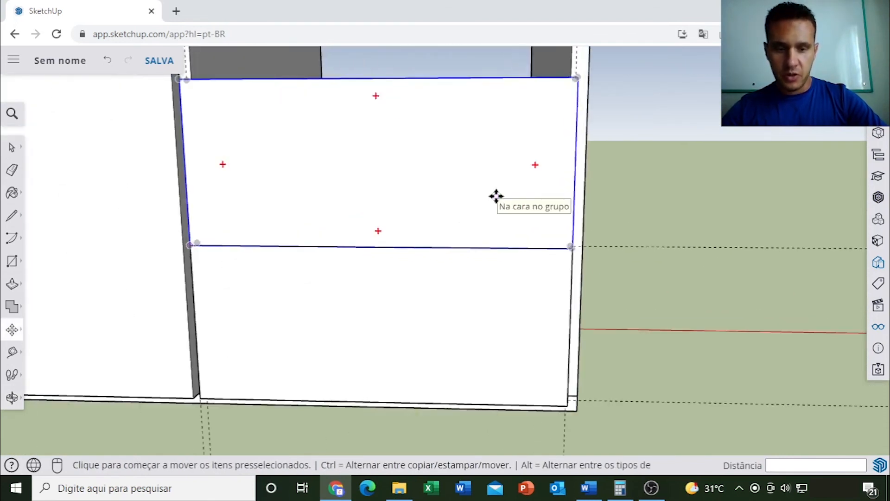
click(496, 196)
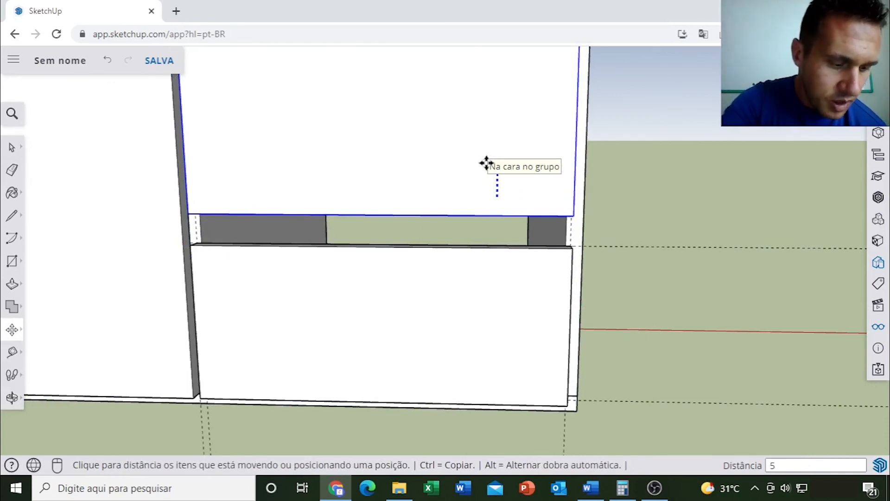
key(Return)
key(space)
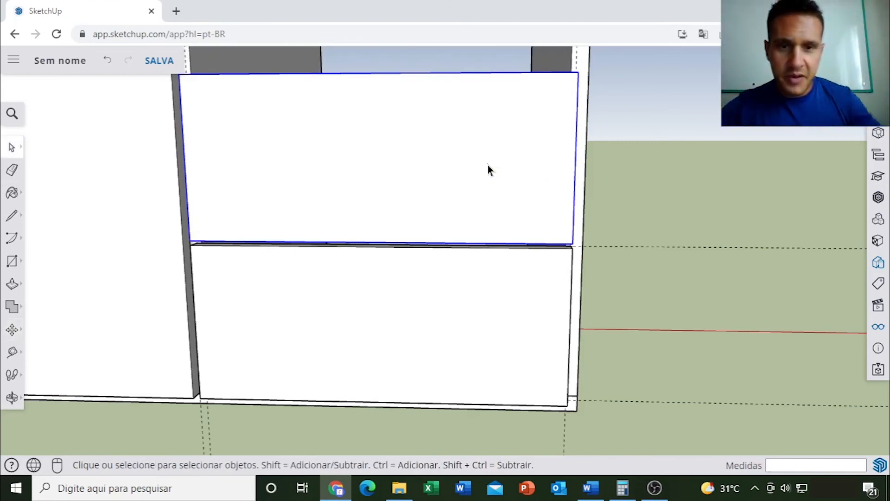
scroll(489, 163, down, 3)
middle_drag(524, 157, 510, 272)
scroll(492, 260, down, 3)
scroll(510, 272, up, 2)
scroll(467, 314, down, 3)
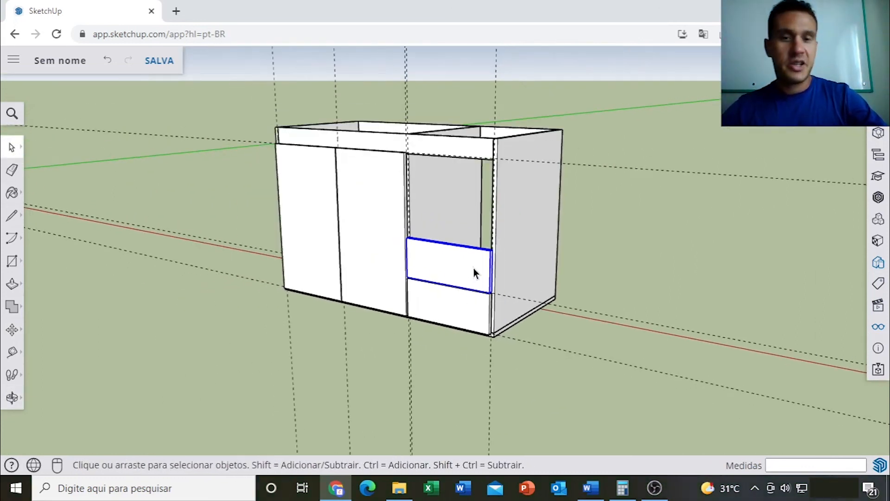
click(525, 185)
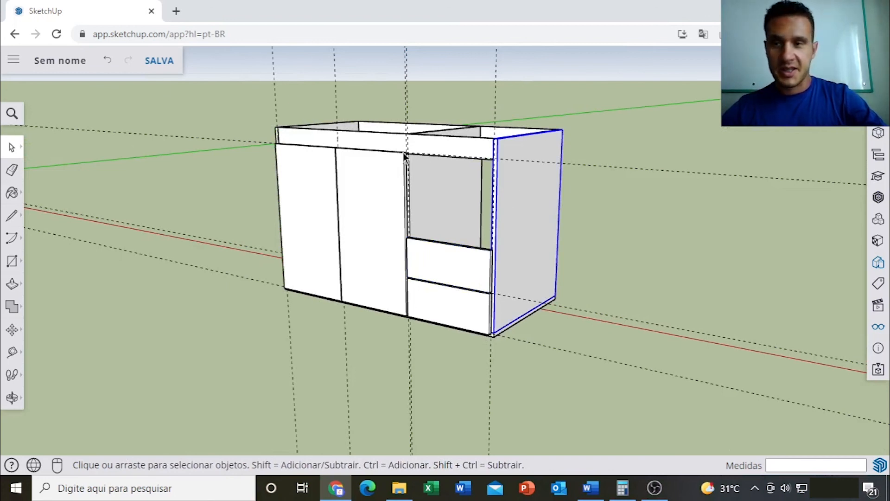
scroll(471, 184, up, 1)
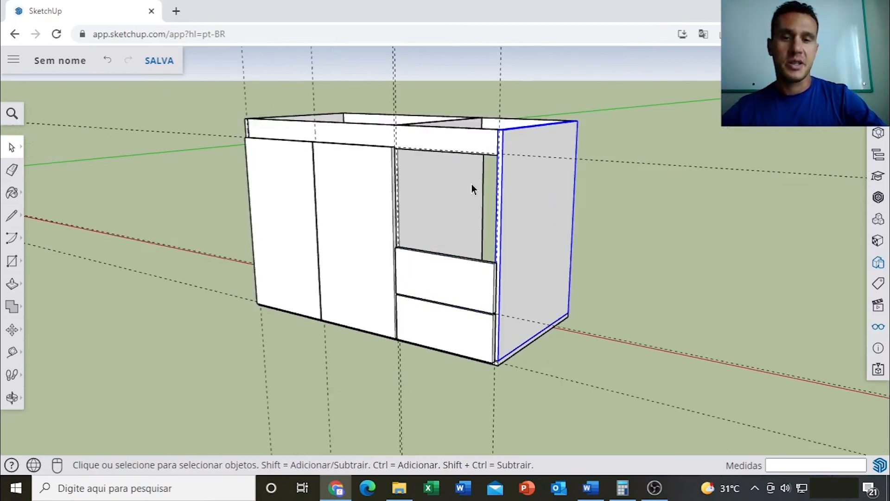
Select both drawer fronts and copy them 353 mm straight up, resting the copies on the second front's upper edge
click(449, 279)
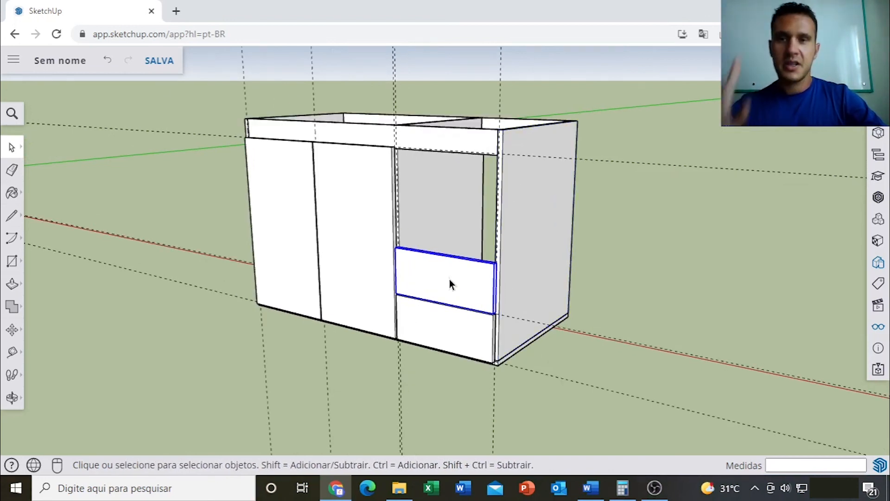
shift+click(452, 330)
mouse_move(471, 350)
middle_down()
mouse_move(479, 363)
mouse_move(552, 145)
mouse_move(478, 177)
mouse_move(471, 328)
mouse_move(447, 385)
mouse_move(479, 348)
mouse_move(478, 356)
middle_up()
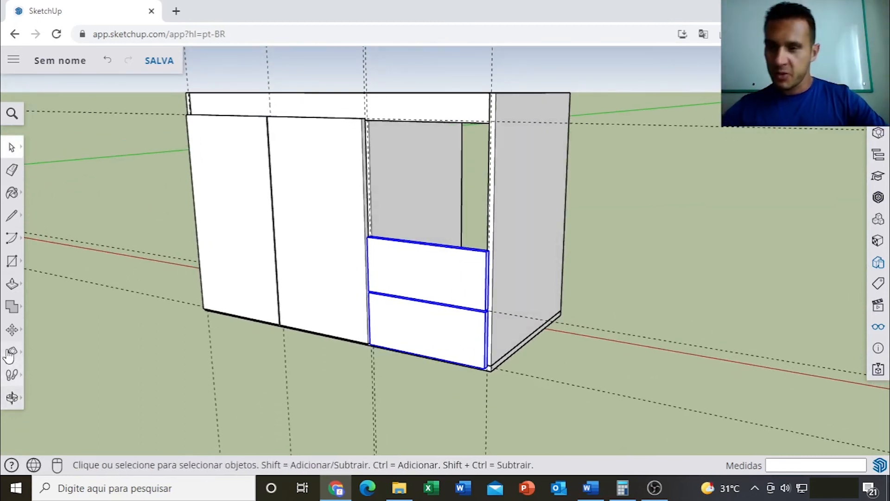
click(13, 331)
click(45, 304)
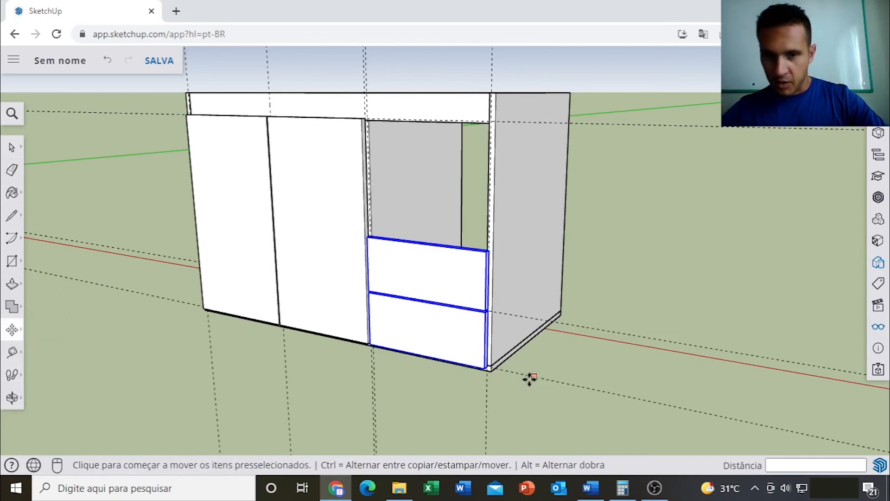
scroll(485, 368, up, 6)
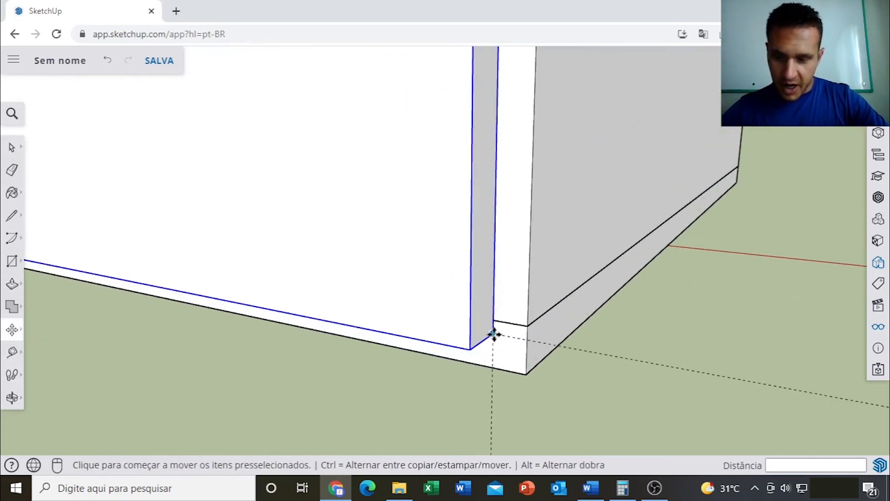
click(494, 333)
key(ctrl)
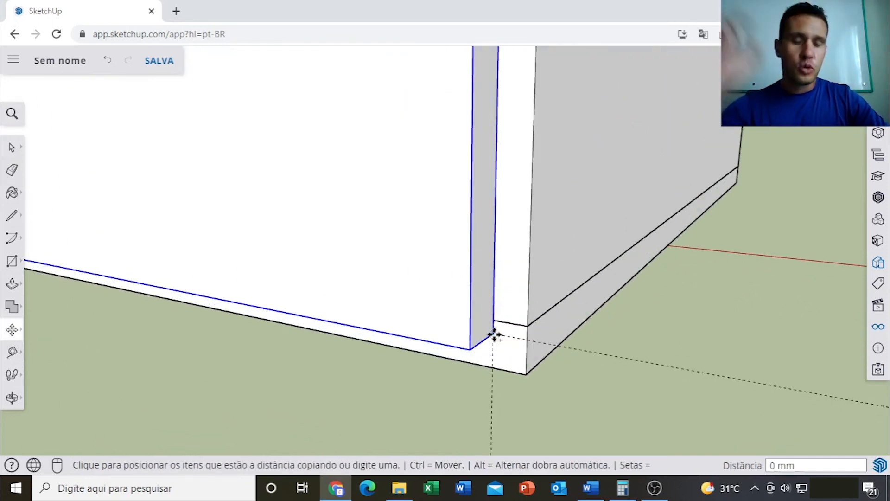
scroll(487, 253, down, 6)
middle_drag(491, 201, 493, 308)
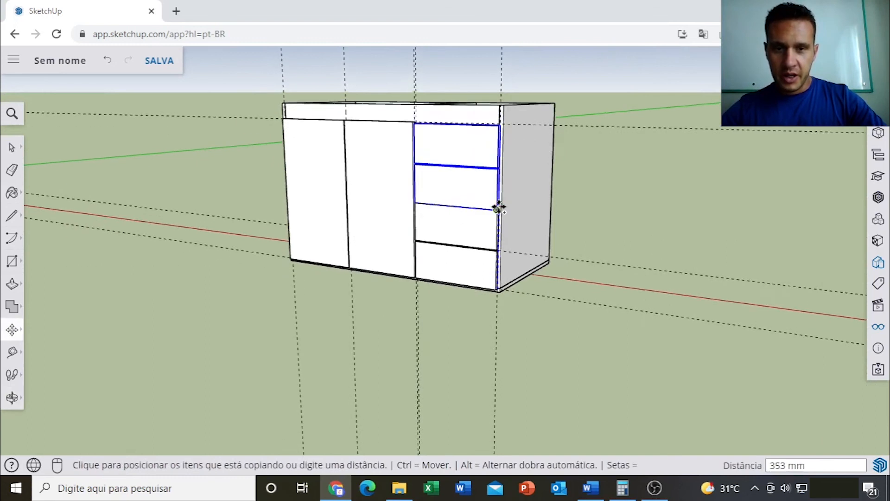
scroll(501, 206, up, 6)
scroll(497, 210, up, 2)
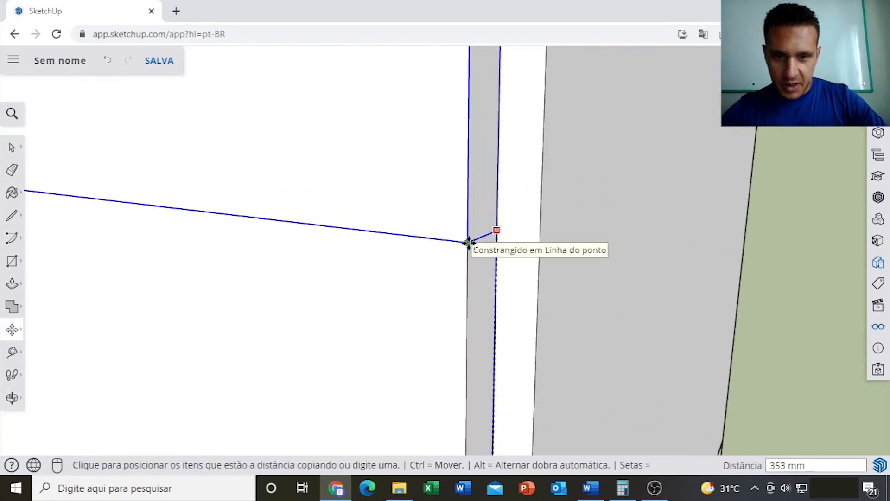
click(467, 243)
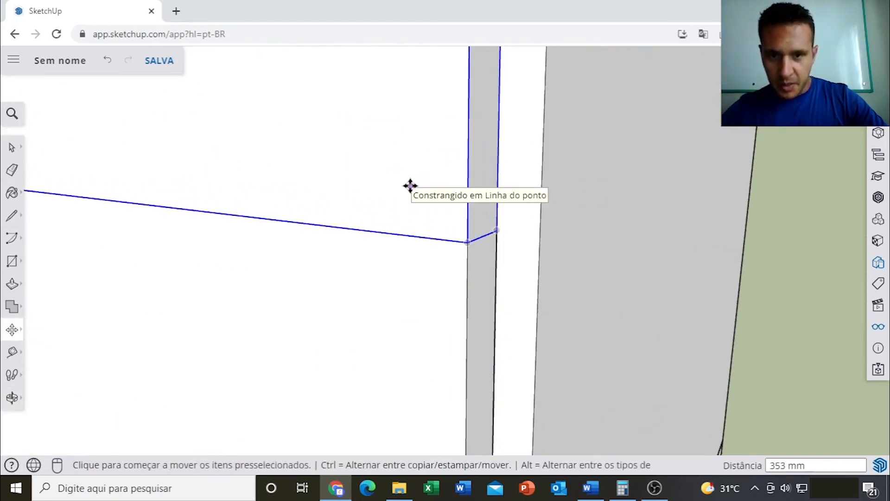
Move the copied pair of drawer fronts up 5 mm to create the gap above the second front, then clear the selection
click(411, 186)
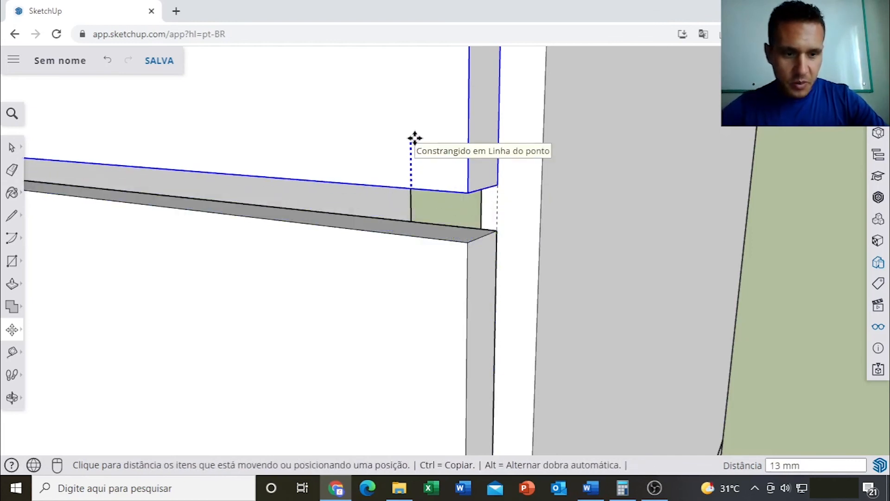
key(Return)
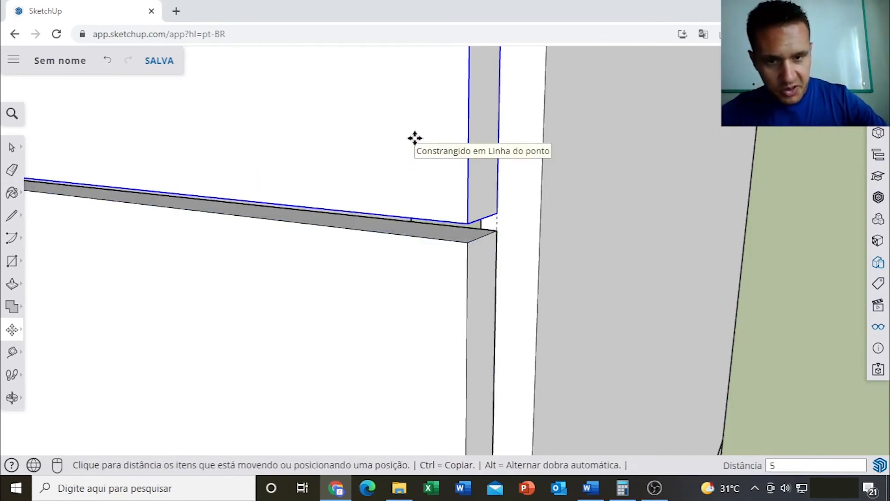
key(space)
scroll(477, 238, down, 6)
middle_drag(463, 188, 503, 174)
click(641, 143)
scroll(533, 128, down, 6)
middle_drag(517, 125, 601, 130)
shift+middle_drag(451, 163, 584, 241)
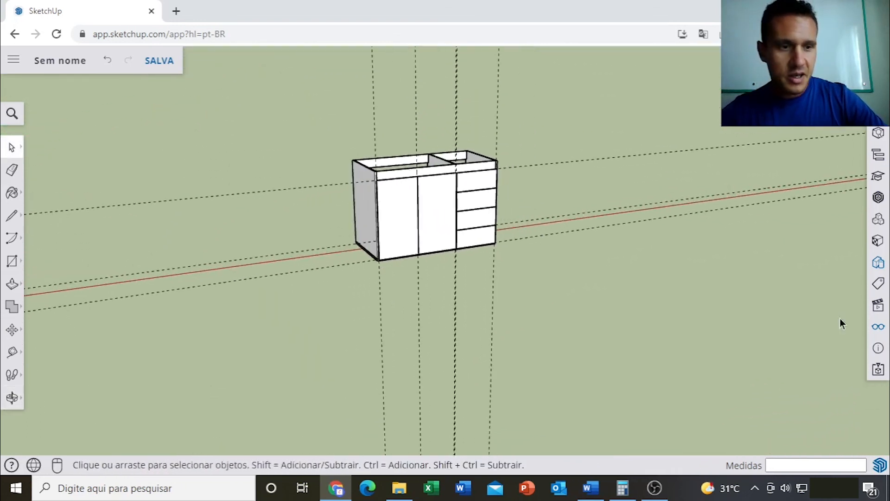
Hide all the construction guide lines so only the cabinet geometry is displayed
click(878, 328)
click(748, 362)
middle_drag(442, 169, 582, 195)
scroll(393, 213, up, 1)
scroll(393, 212, up, 2)
middle_drag(505, 245, 414, 274)
scroll(472, 240, down, 3)
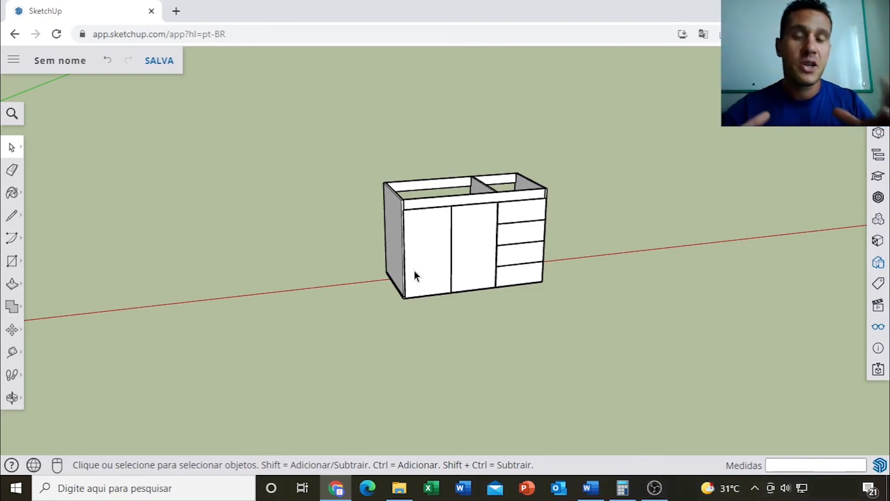
Measure the height and depth of the cabinet's side panel next to the doors with the Tape Measure
middle_drag(363, 246, 410, 247)
scroll(409, 244, up, 3)
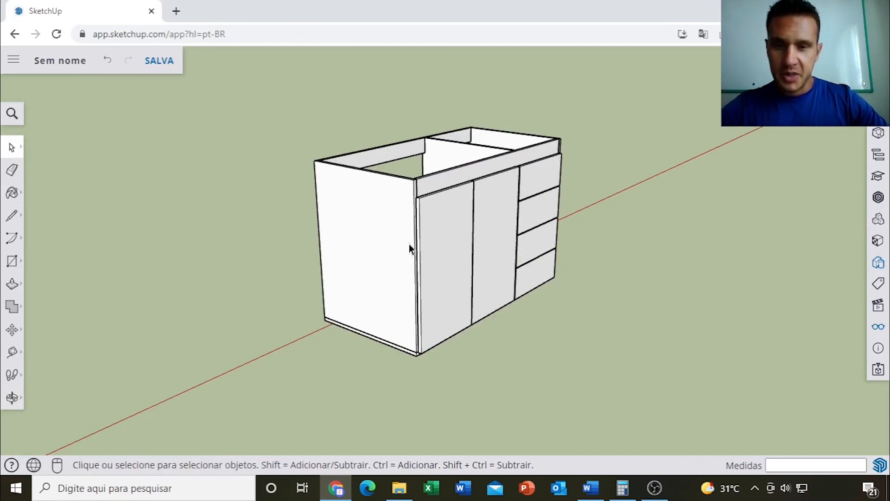
key(t)
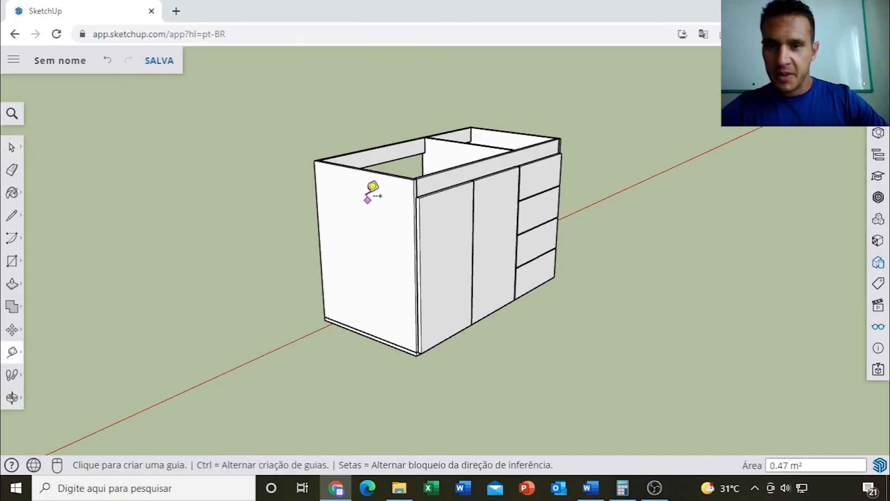
scroll(366, 270, up, 3)
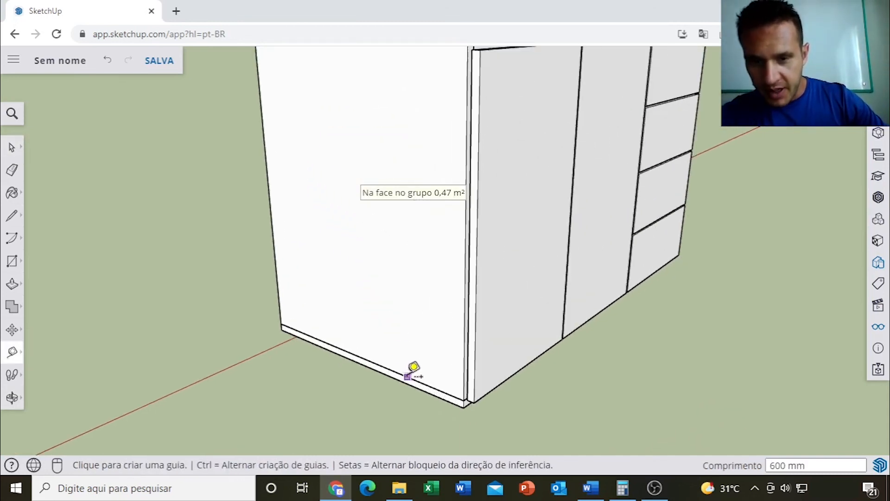
click(412, 369)
scroll(409, 339, down, 3)
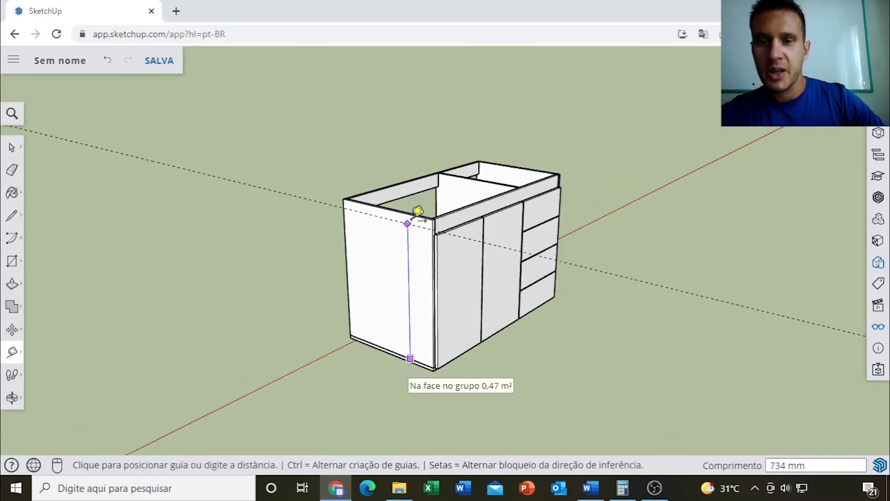
scroll(418, 217, up, 4)
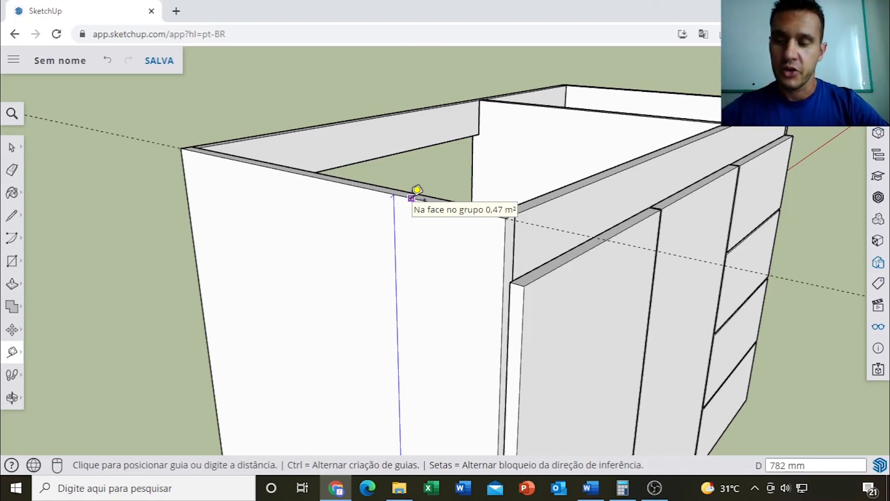
click(418, 190)
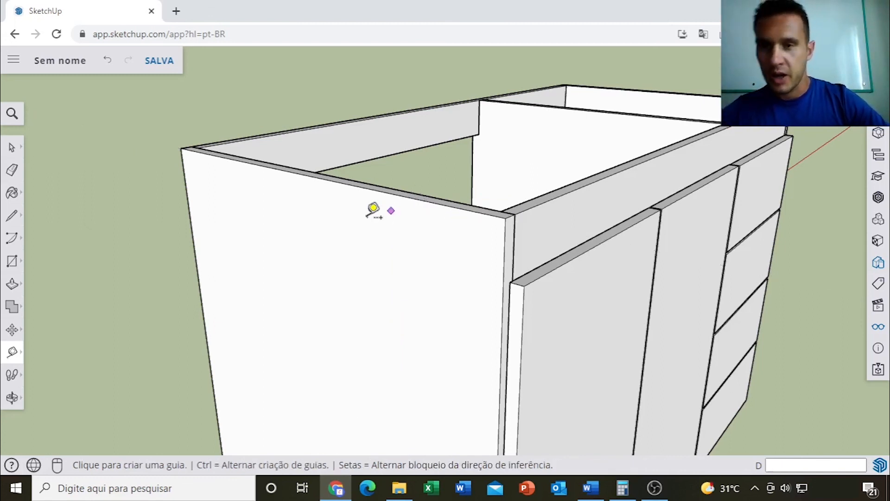
click(184, 175)
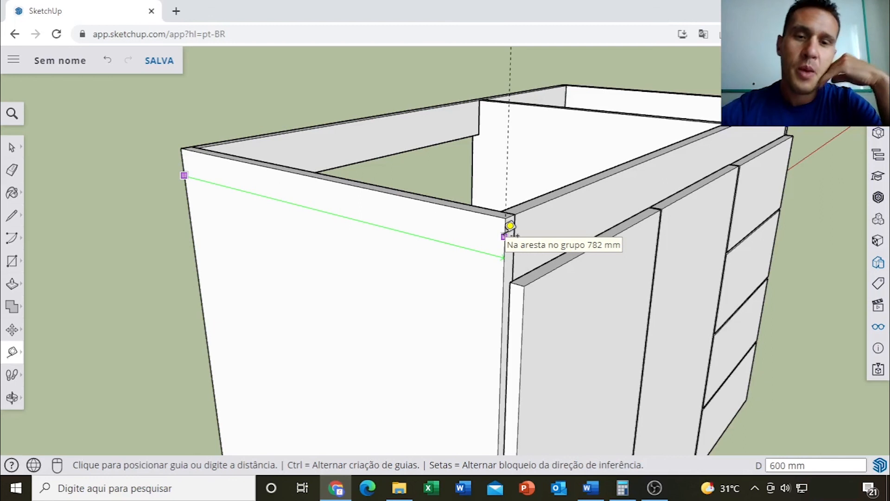
key(space)
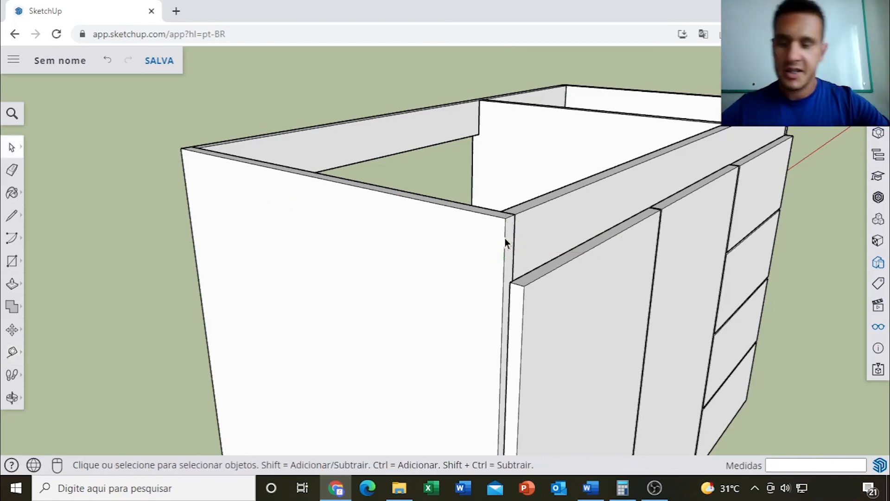
Examine the finished cabinet from the side, the open back and the front with its doors and drawer fronts
scroll(528, 248, down, 6)
middle_drag(613, 290, 770, 271)
scroll(294, 260, up, 3)
scroll(384, 254, down, 5)
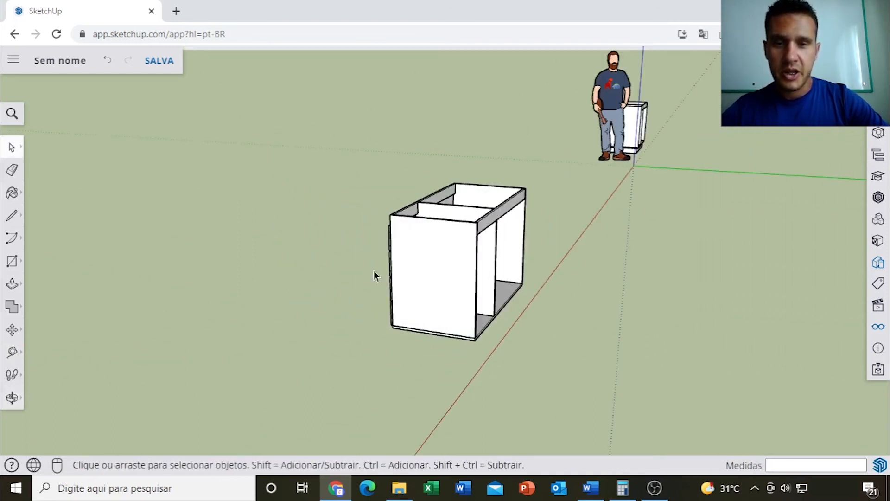
middle_drag(373, 271, 825, 269)
middle_drag(427, 264, 650, 259)
shift+middle_drag(399, 254, 364, 268)
scroll(515, 246, up, 4)
scroll(485, 249, down, 4)
scroll(517, 257, up, 5)
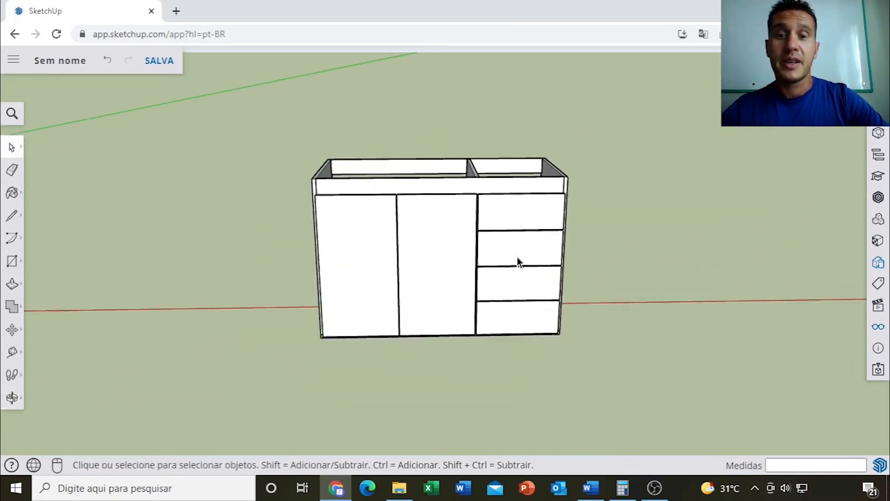
middle_drag(459, 263, 451, 288)
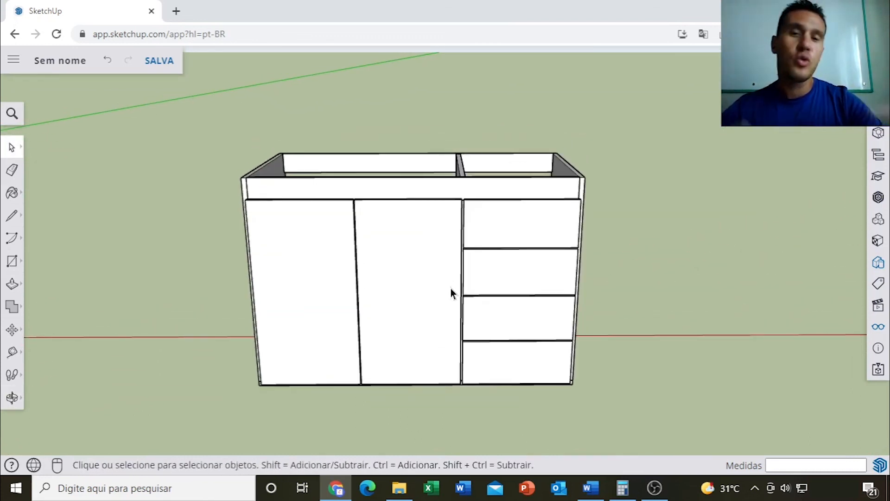